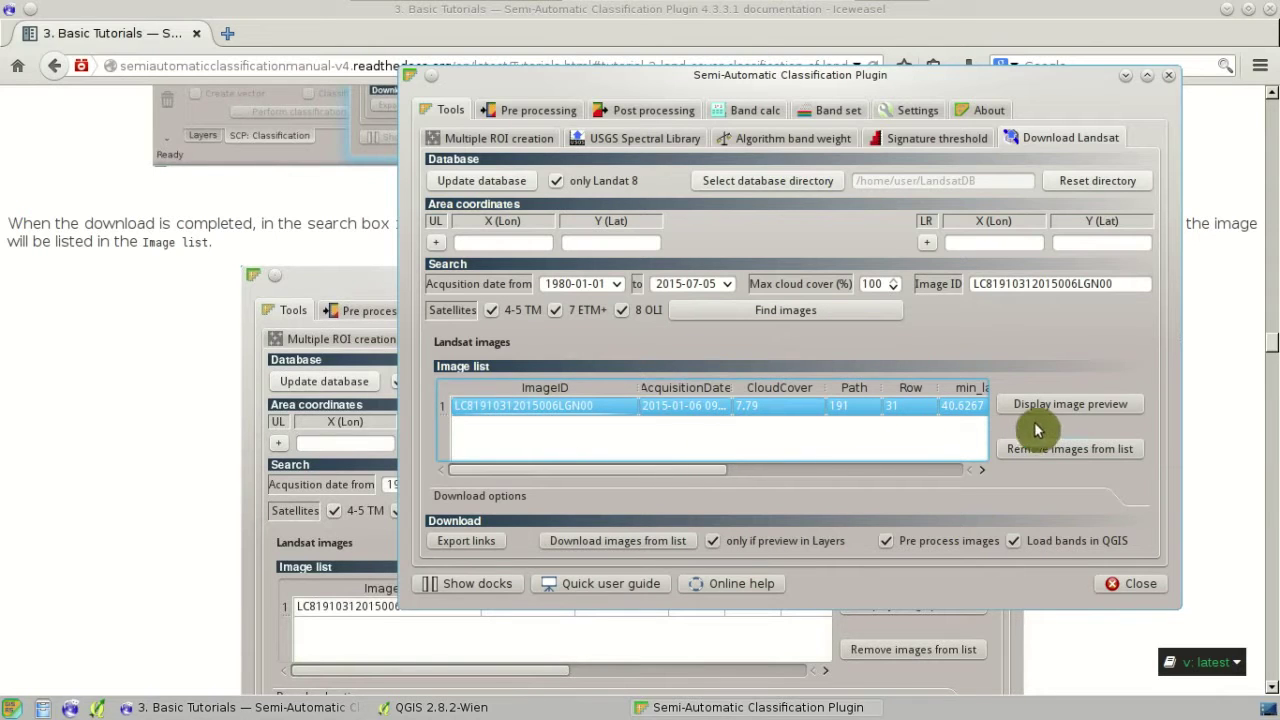
{"action": "left_click", "coordinate": [1128, 417]}
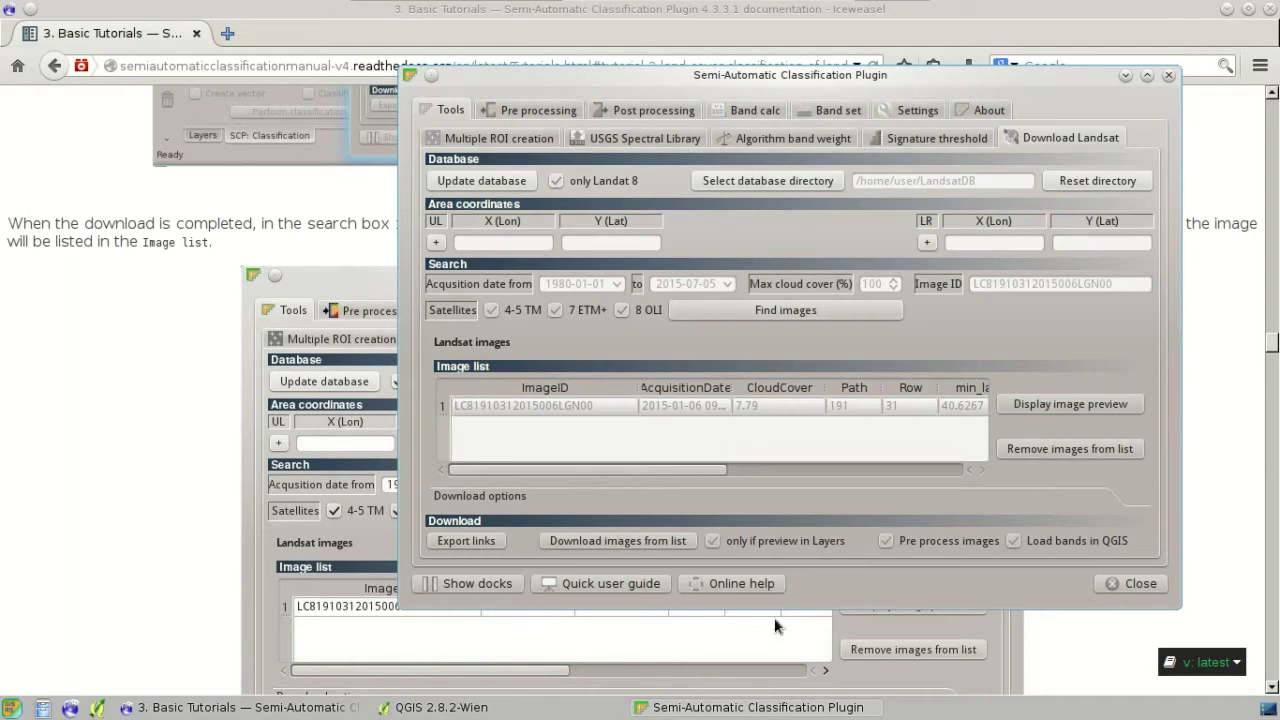
{"action": "left_click", "coordinate": [505, 708]}
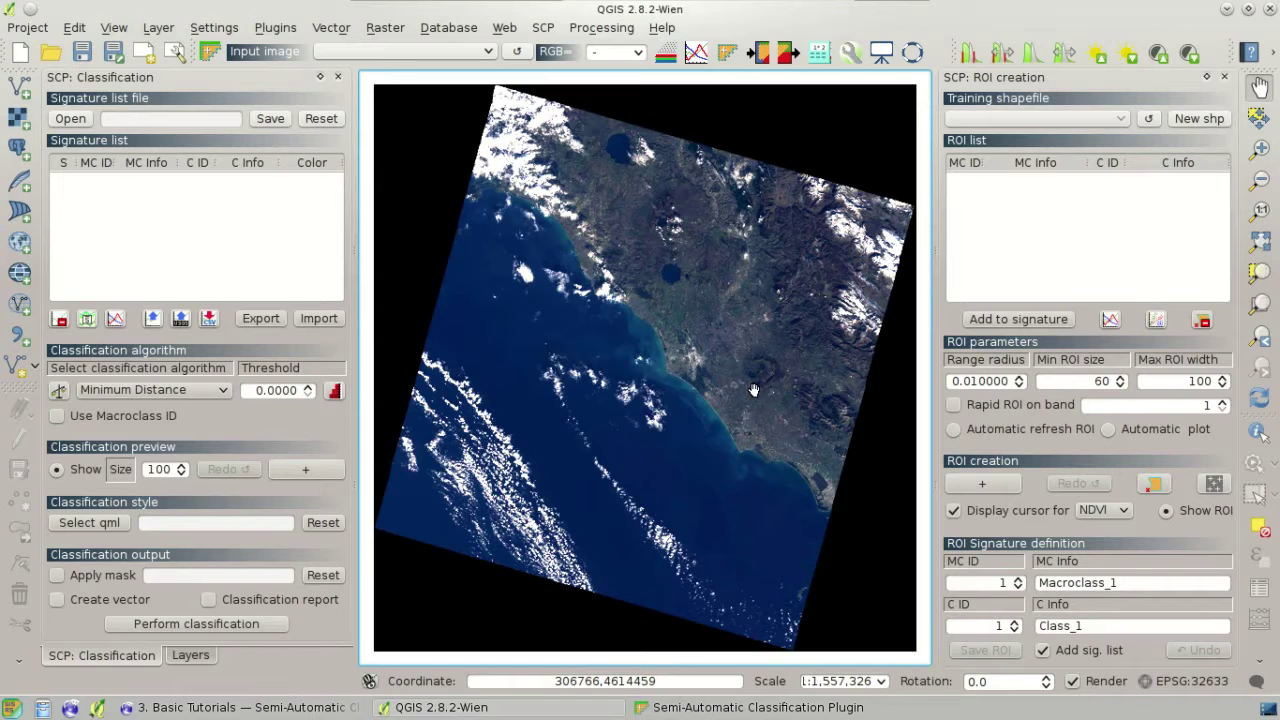
{"action": "scroll", "coordinate": [740, 391], "scroll_direction": "up", "scroll_amount": 1}
{"action": "scroll", "coordinate": [734, 391], "scroll_direction": "up", "scroll_amount": 1}
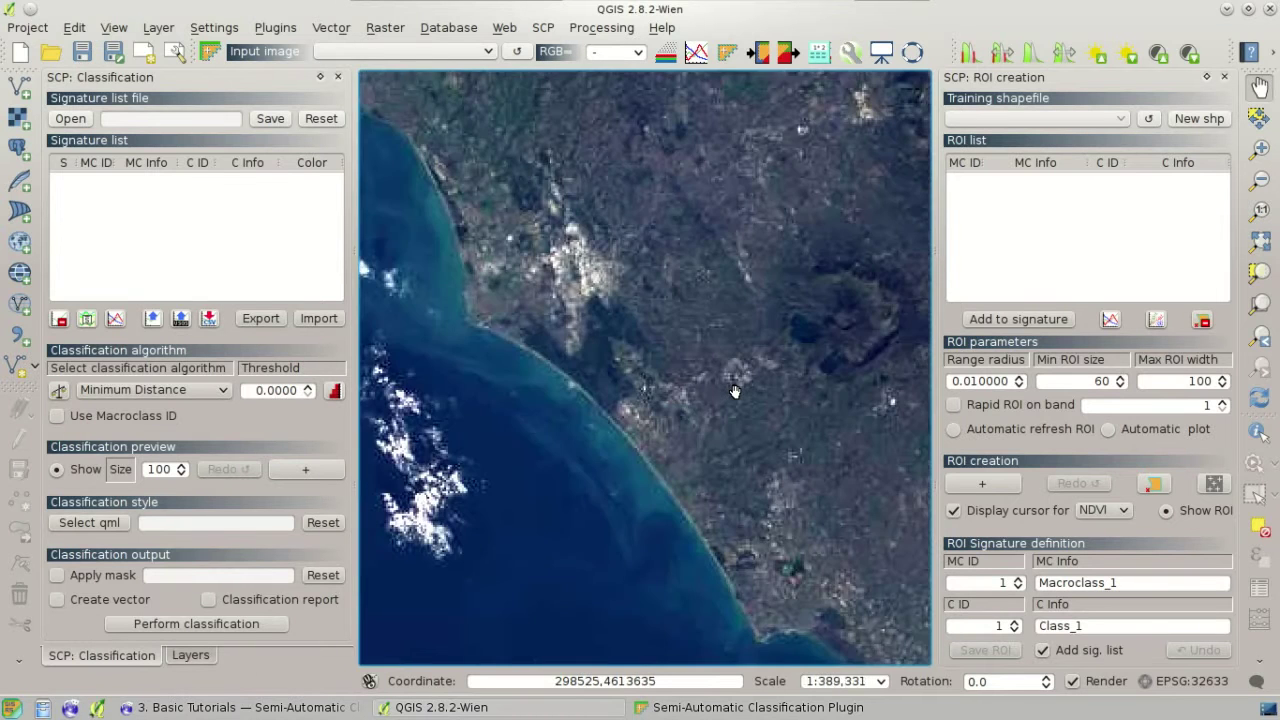
{"action": "scroll", "coordinate": [734, 391], "scroll_direction": "up", "scroll_amount": 1}
{"action": "scroll", "coordinate": [734, 391], "scroll_direction": "down", "scroll_amount": 1}
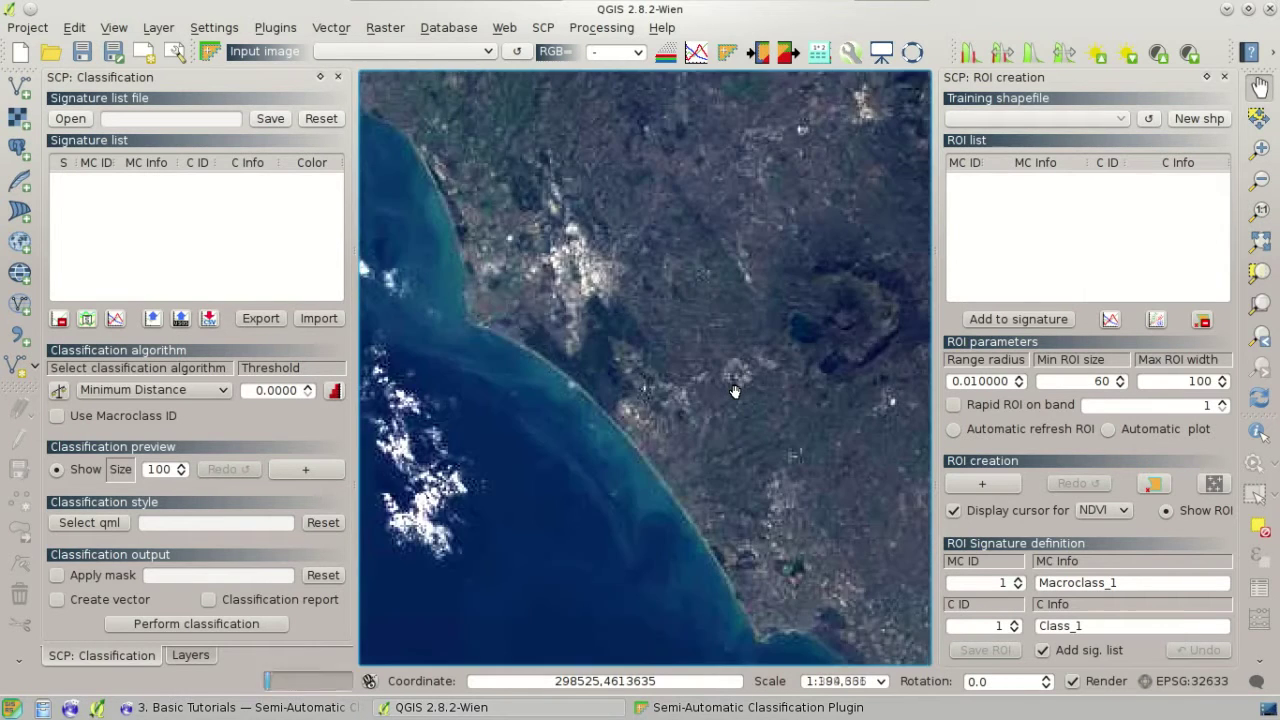
{"action": "scroll", "coordinate": [738, 391], "scroll_direction": "down", "scroll_amount": 1}
{"action": "scroll", "coordinate": [741, 390], "scroll_direction": "down", "scroll_amount": 1}
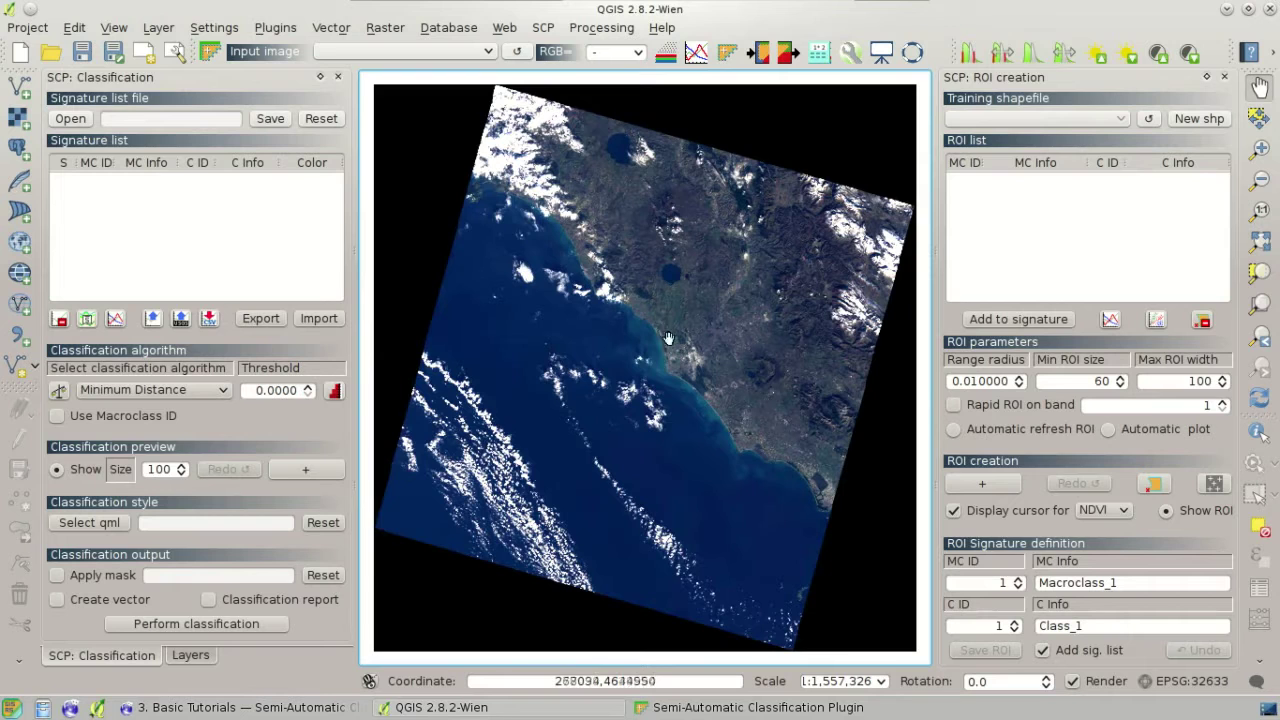
In the Landsat download options, exclude Bands 1, 8, 9, 10, 11 and QA so only Bands 2 to 7 are selected.
{"action": "left_click", "coordinate": [752, 707]}
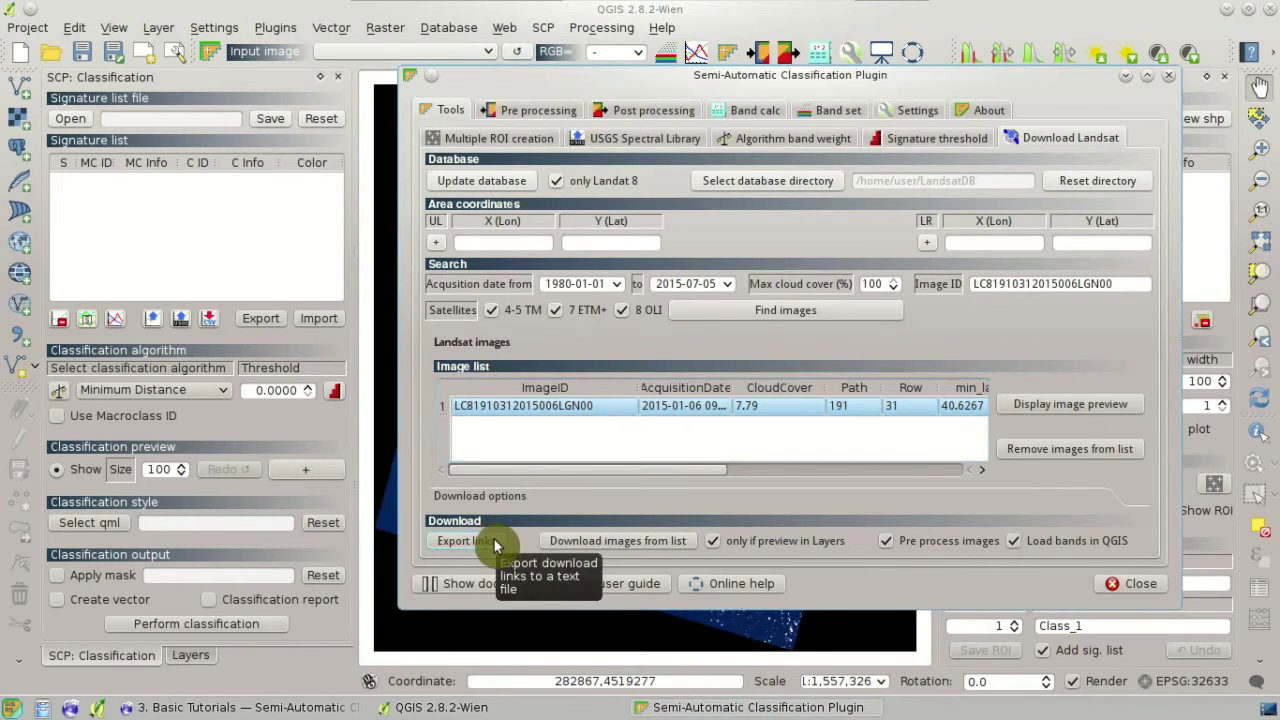
{"action": "left_click", "coordinate": [722, 498]}
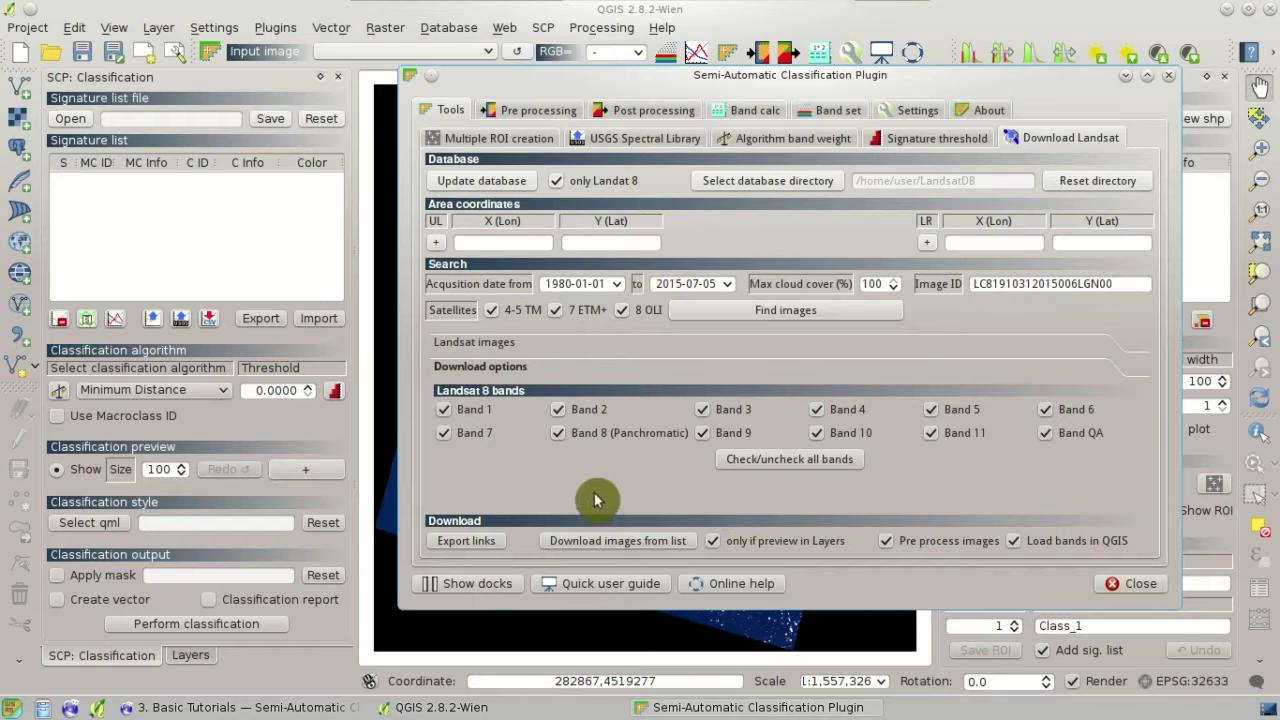
{"action": "left_click", "coordinate": [487, 417]}
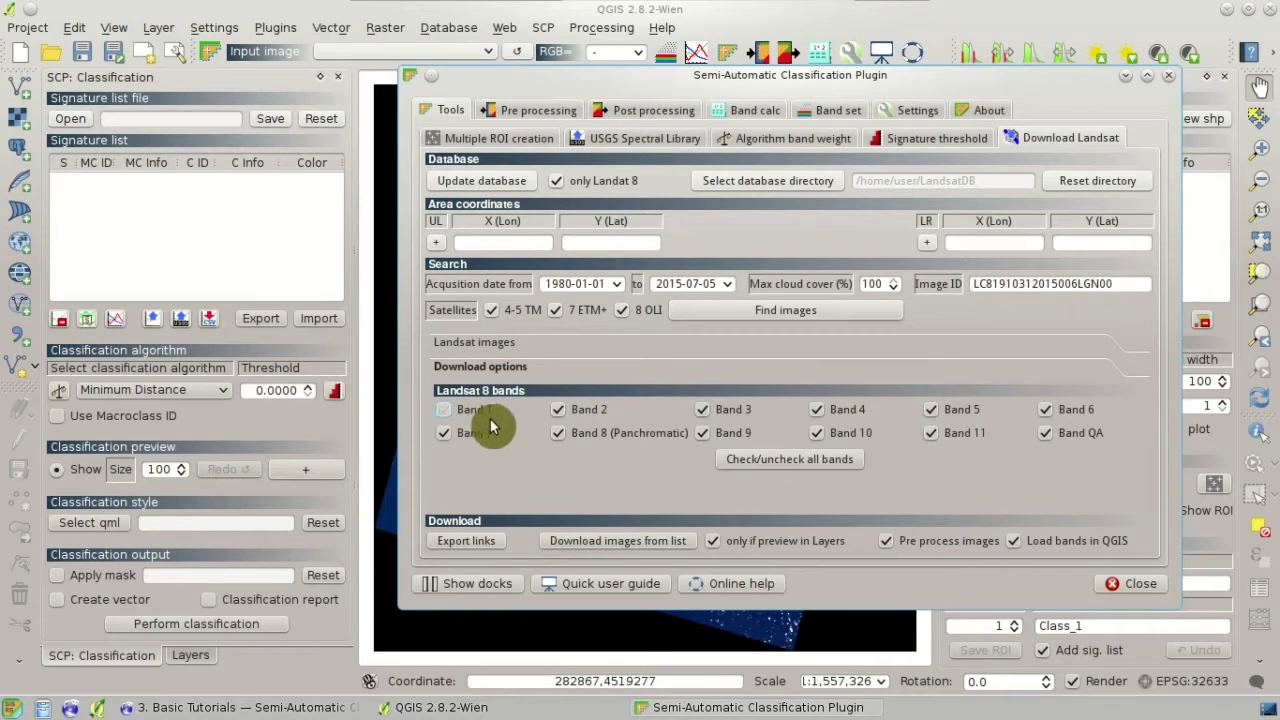
{"action": "left_click", "coordinate": [605, 445]}
{"action": "left_click", "coordinate": [729, 443]}
{"action": "left_click", "coordinate": [875, 445]}
{"action": "left_click", "coordinate": [960, 442]}
{"action": "left_click", "coordinate": [1075, 440]}
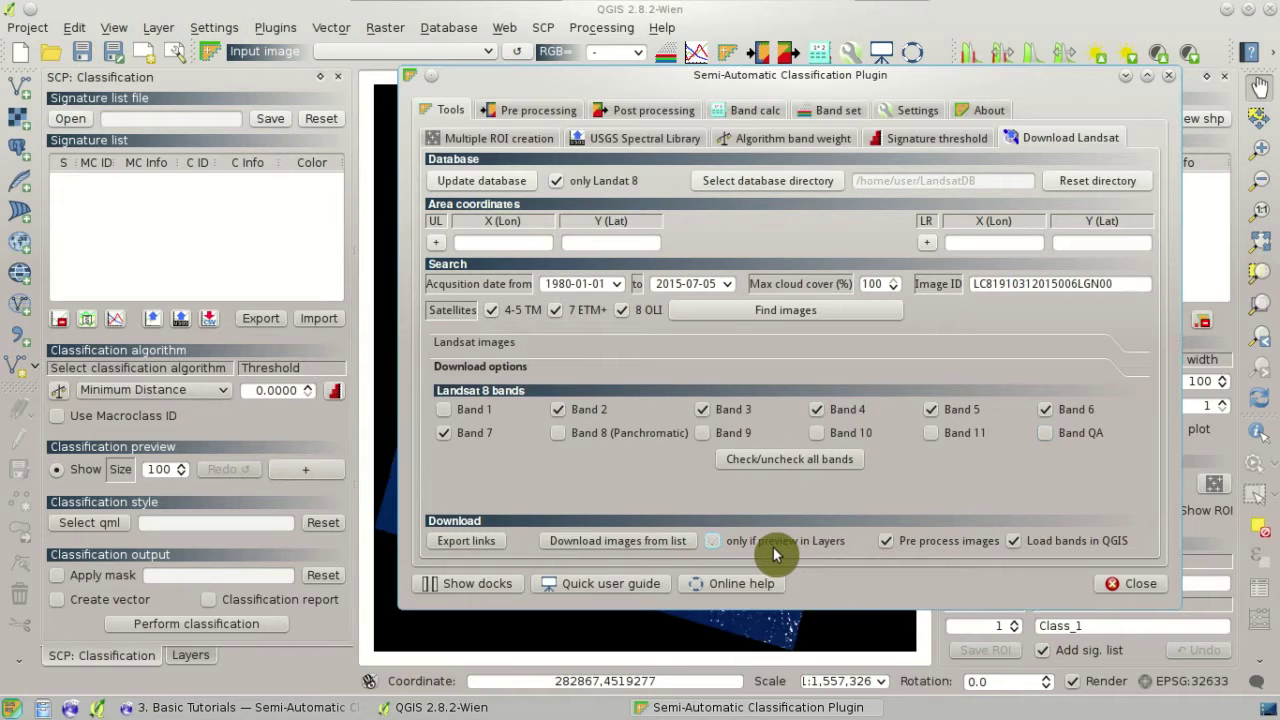
Download the listed images to /home/user/Desktop with the preview-only, pre-processing and load-in-QGIS options disabled.
{"action": "left_click", "coordinate": [905, 543]}
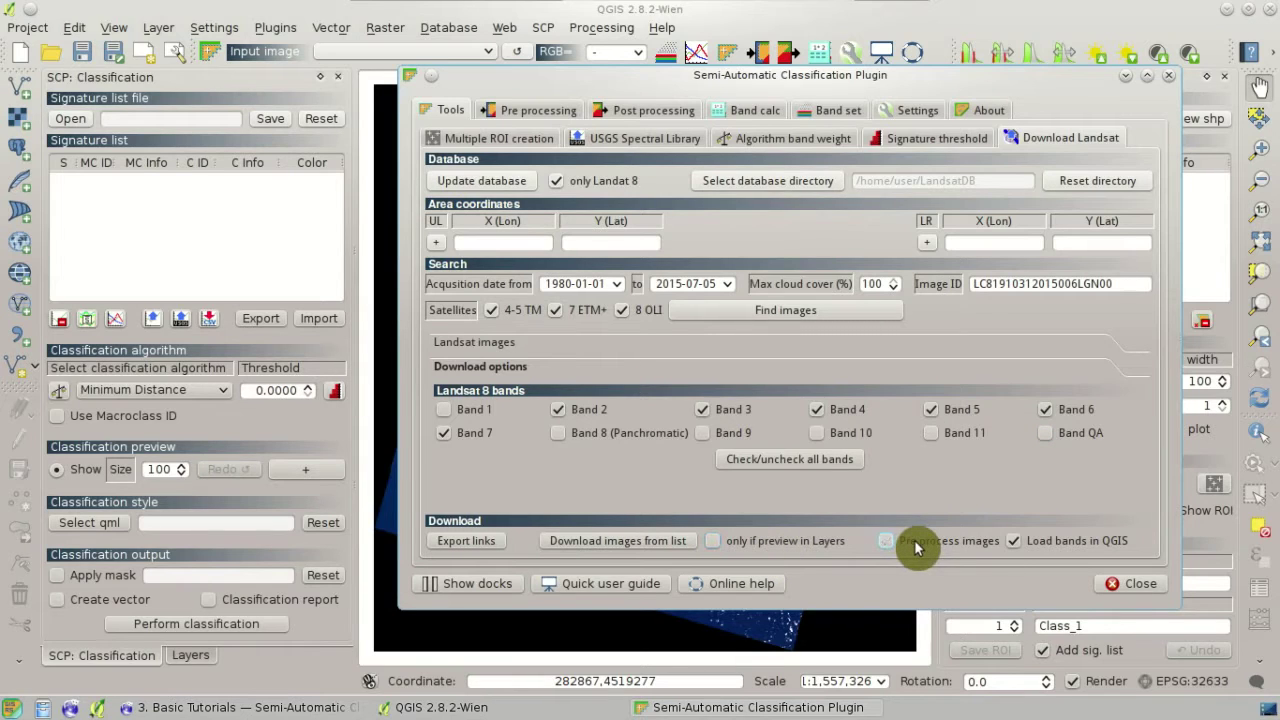
{"action": "left_click", "coordinate": [1040, 547]}
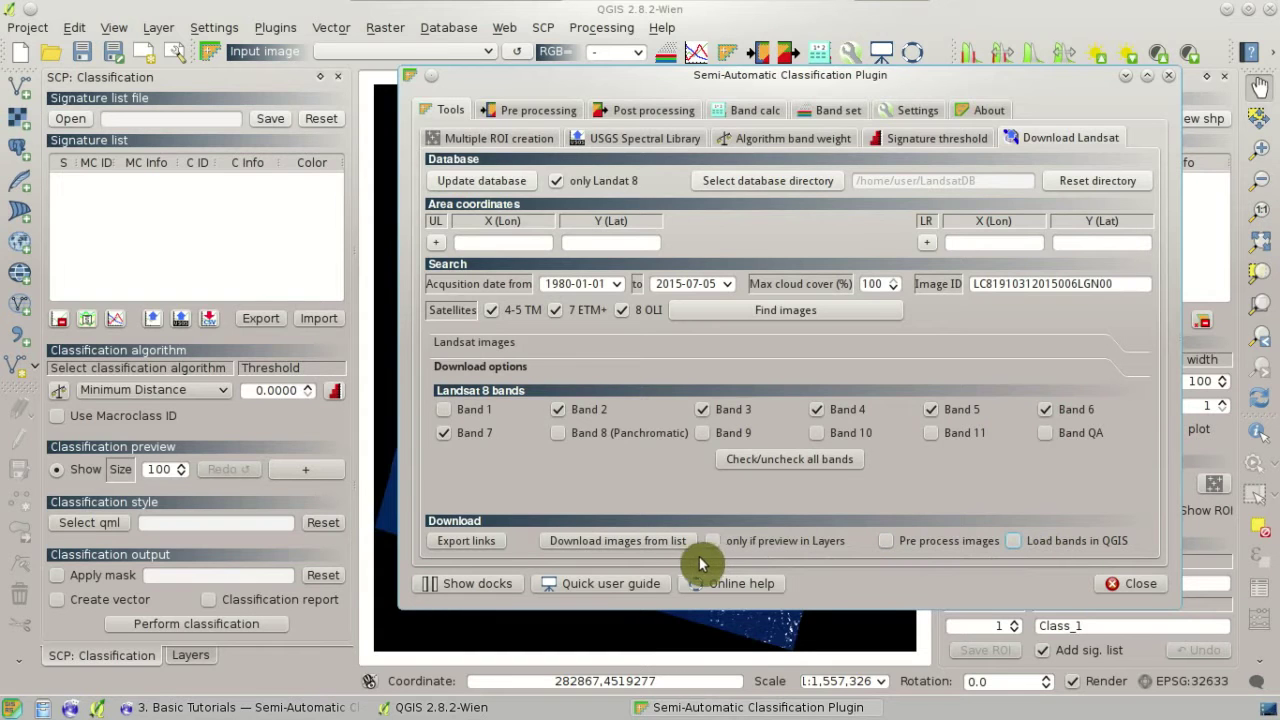
{"action": "left_click", "coordinate": [653, 542]}
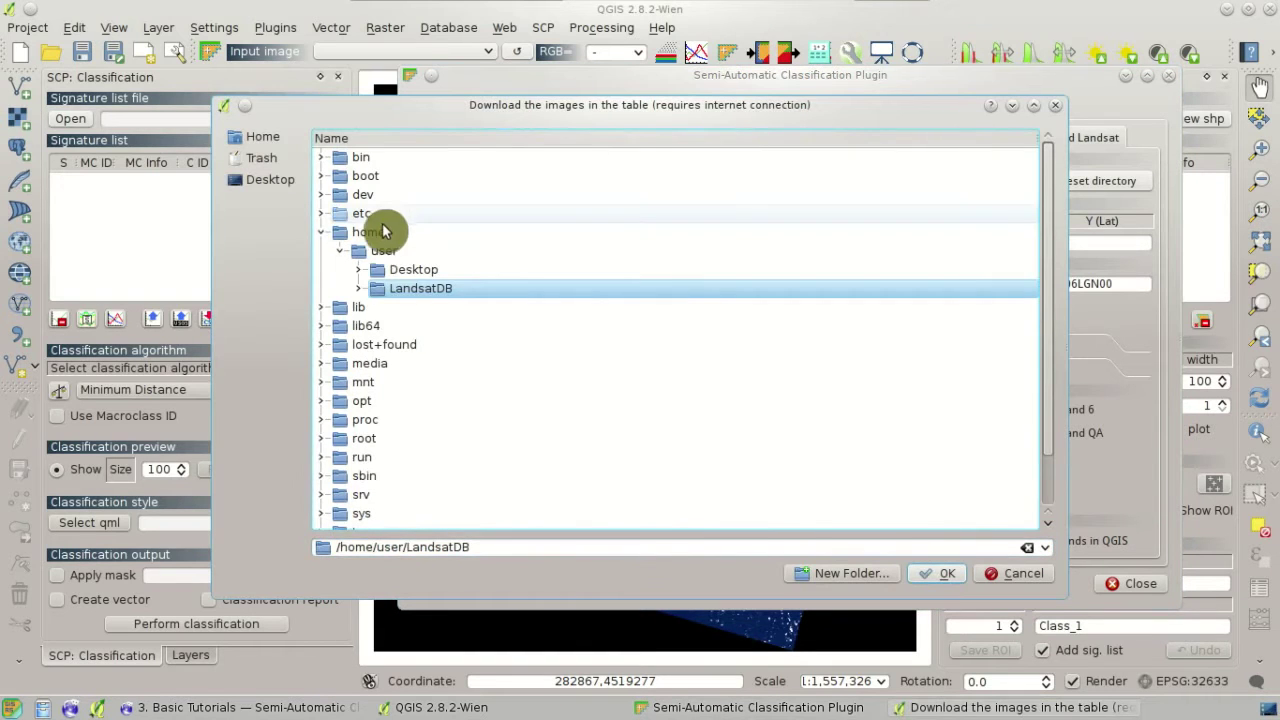
{"action": "left_click", "coordinate": [405, 272]}
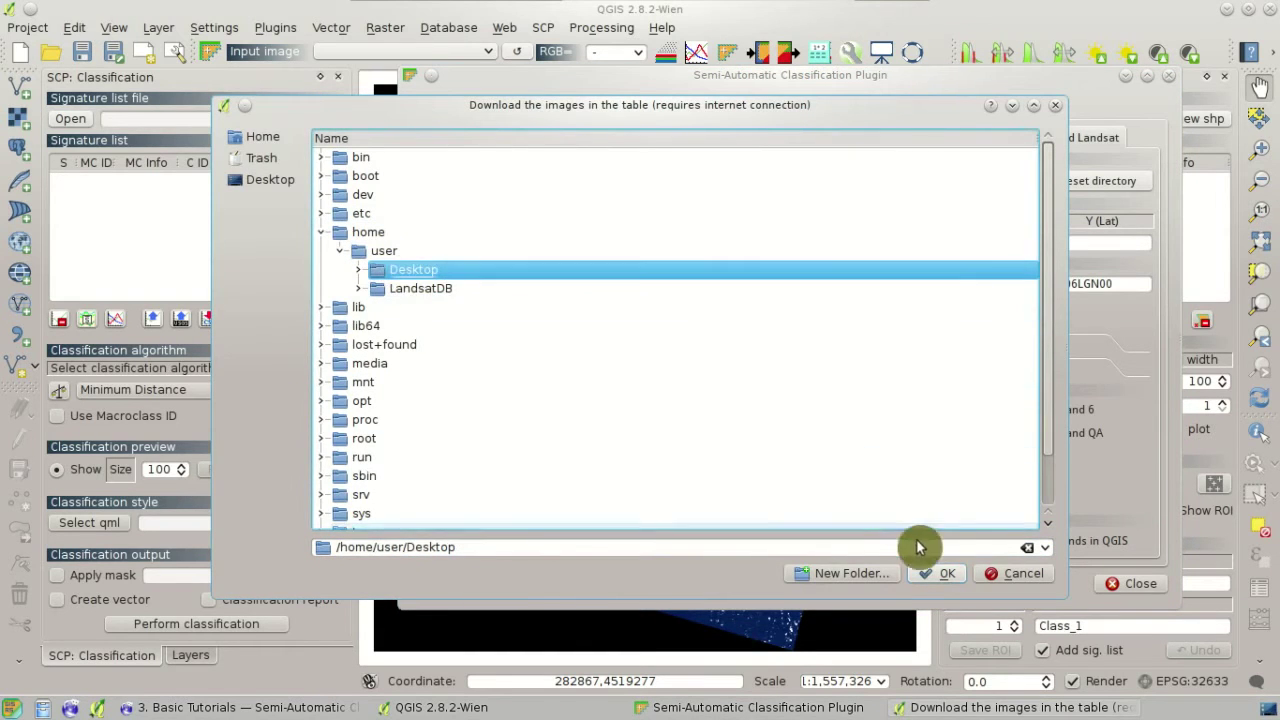
{"action": "left_click", "coordinate": [941, 575]}
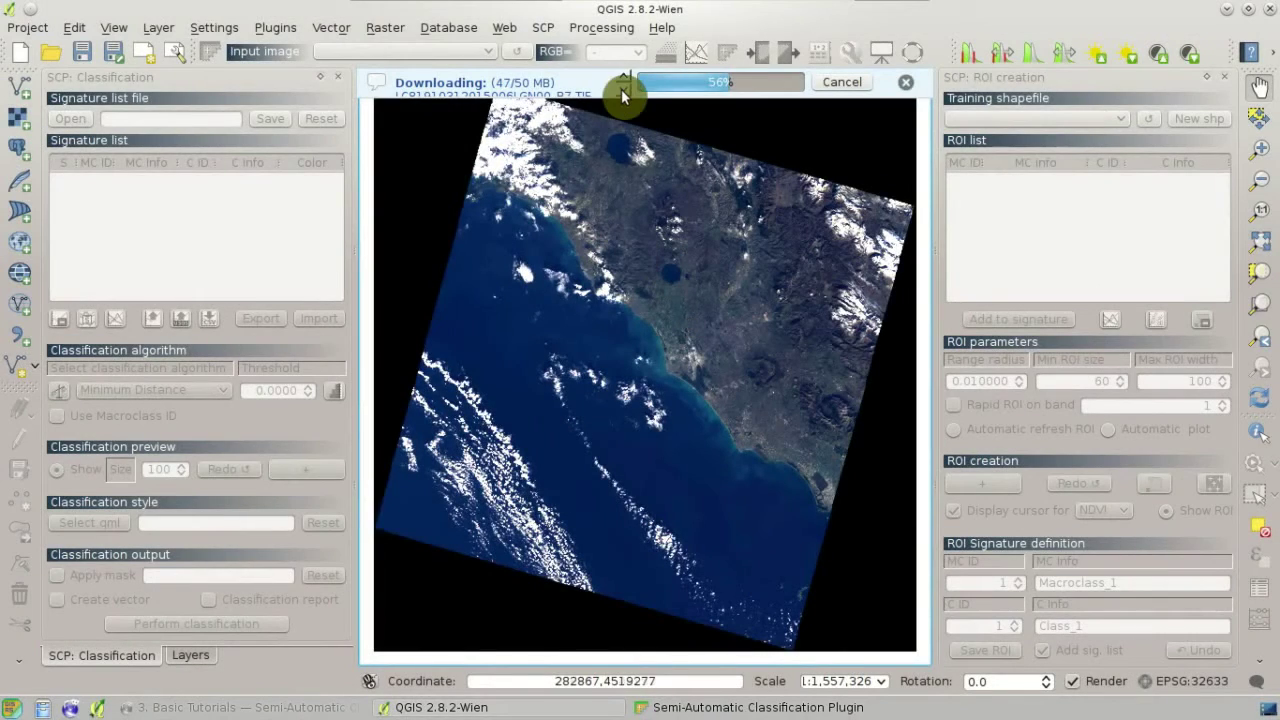
{"action": "left_click", "coordinate": [622, 92]}
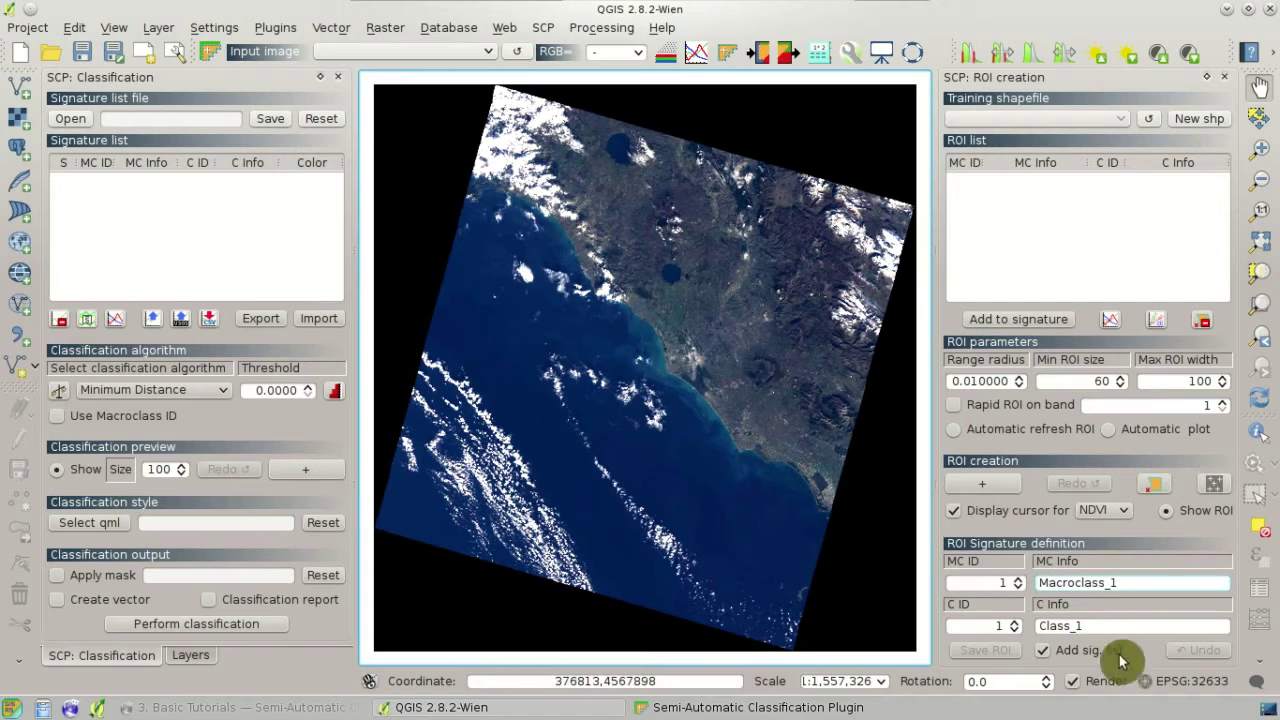
{"action": "left_click", "coordinate": [1267, 711]}
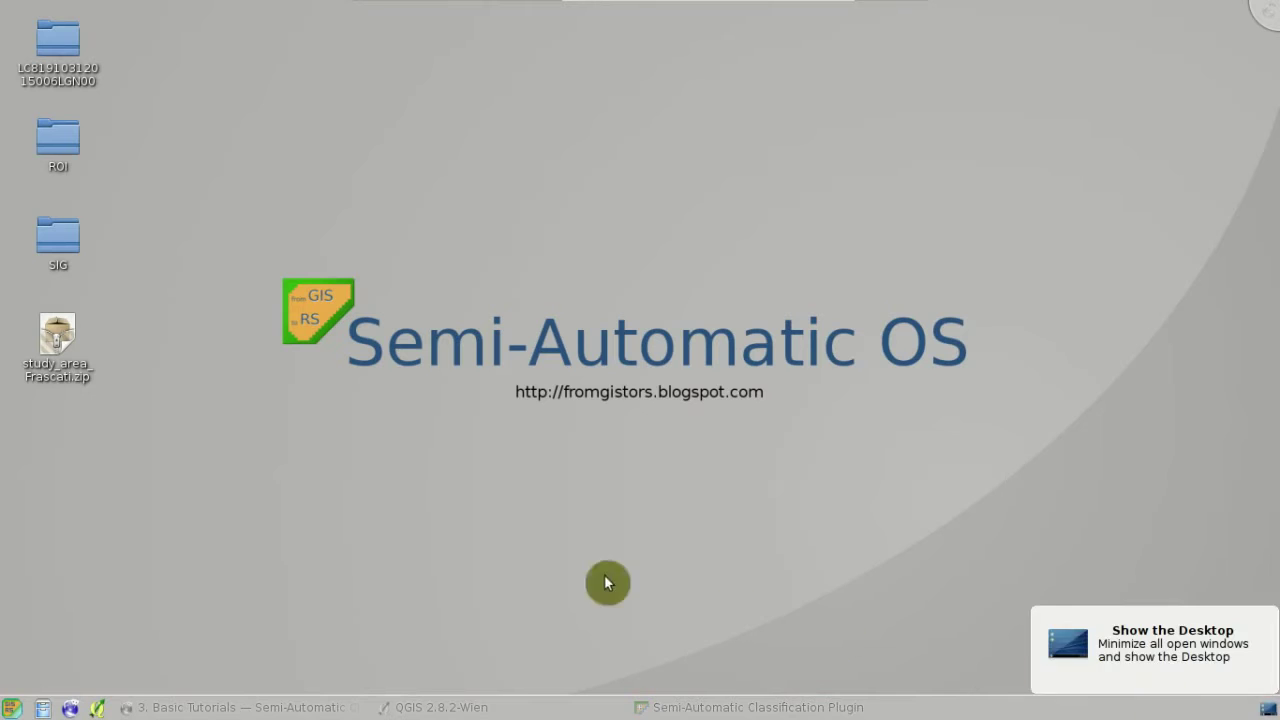
{"action": "left_click", "coordinate": [68, 42]}
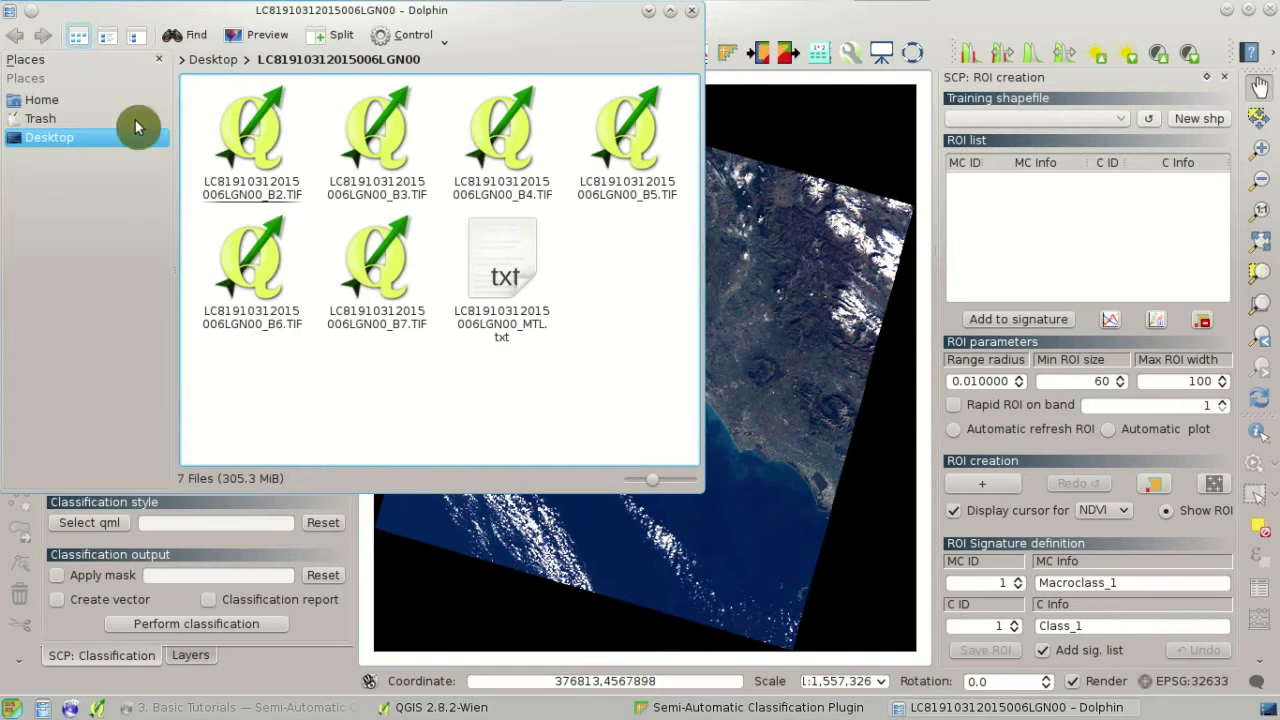
{"action": "left_click_drag", "start_coordinate": [665, 394], "coordinate": [252, 84]}
{"action": "left_click", "coordinate": [439, 372]}
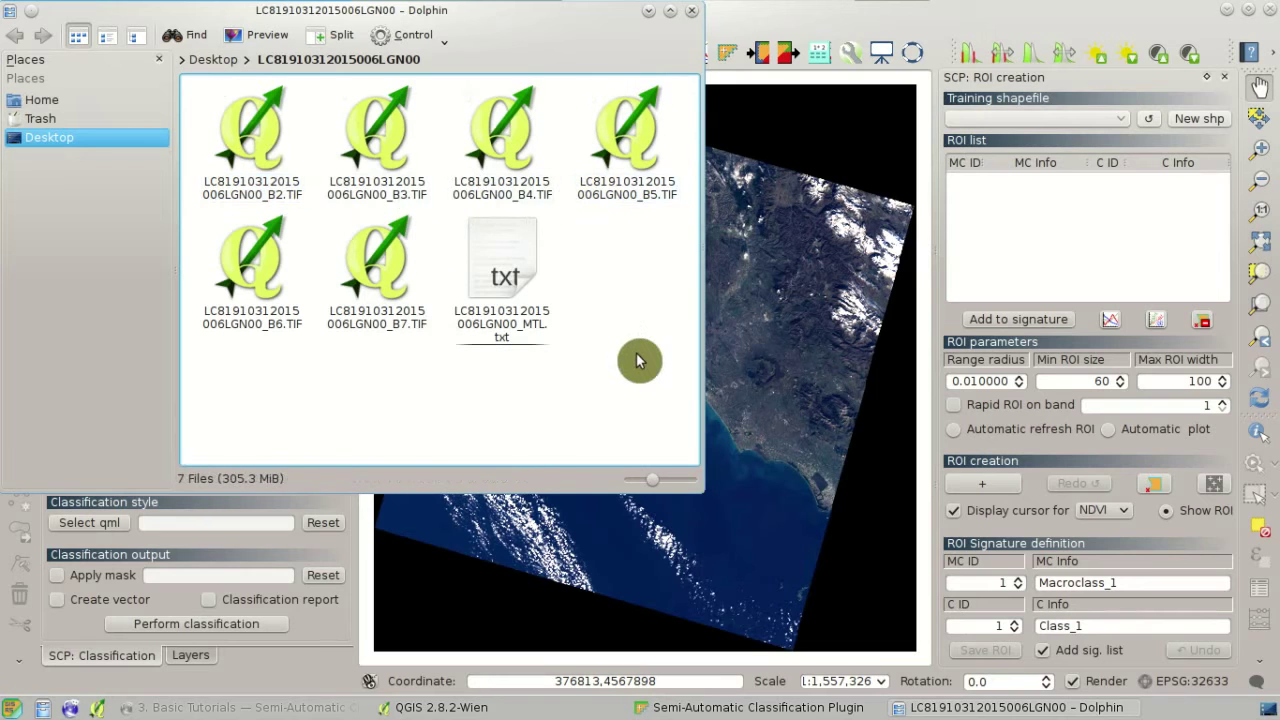
{"action": "left_click_drag", "start_coordinate": [637, 355], "coordinate": [499, 251]}
{"action": "left_click", "coordinate": [584, 321]}
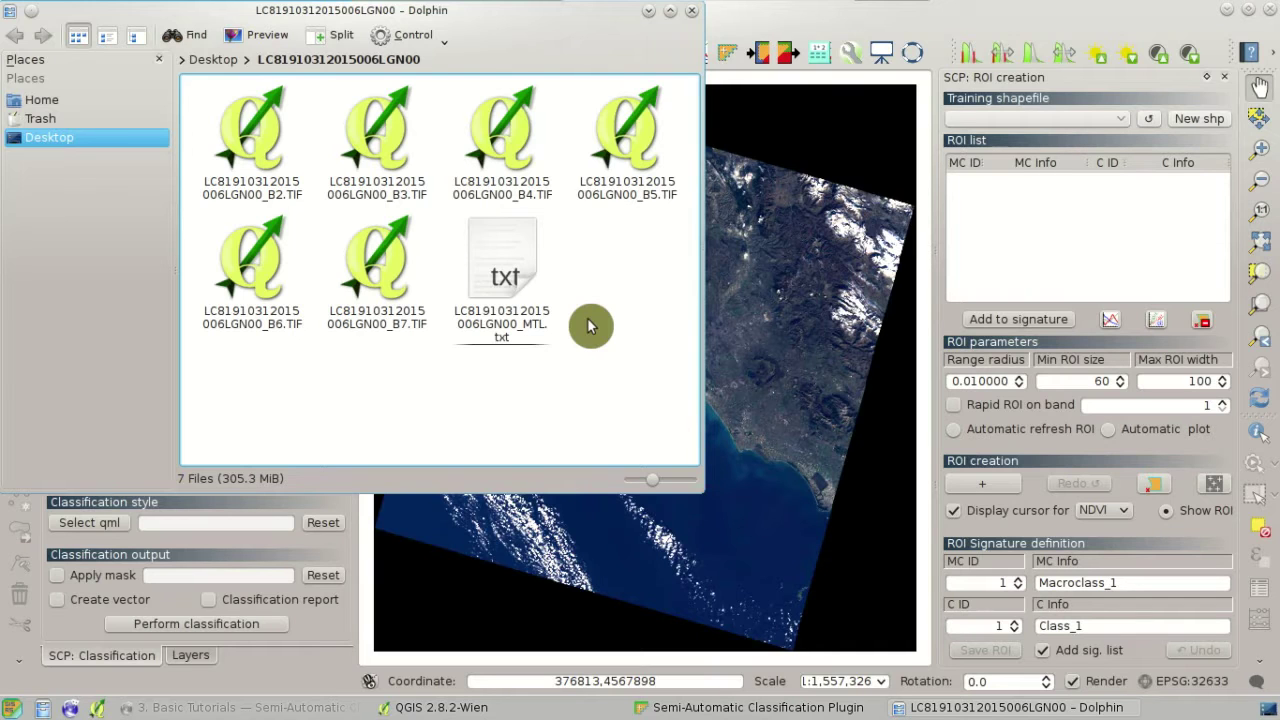
{"action": "left_click", "coordinate": [781, 31]}
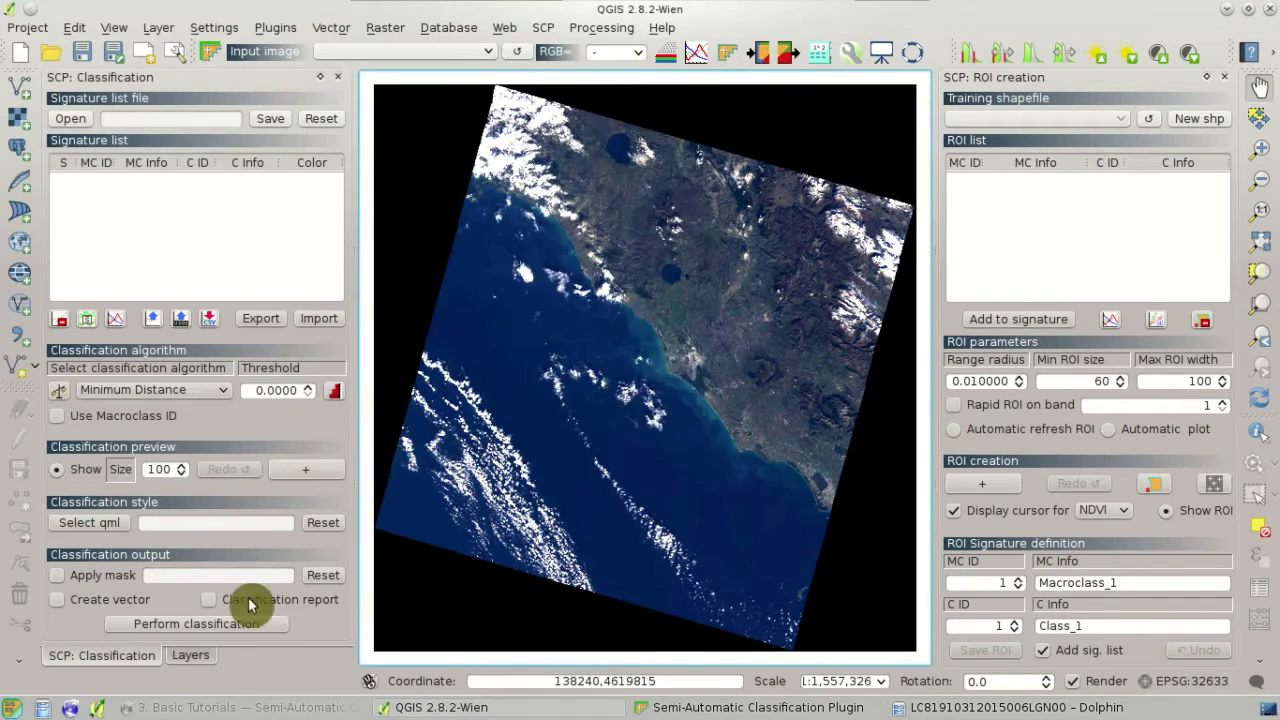
{"action": "left_click", "coordinate": [193, 657]}
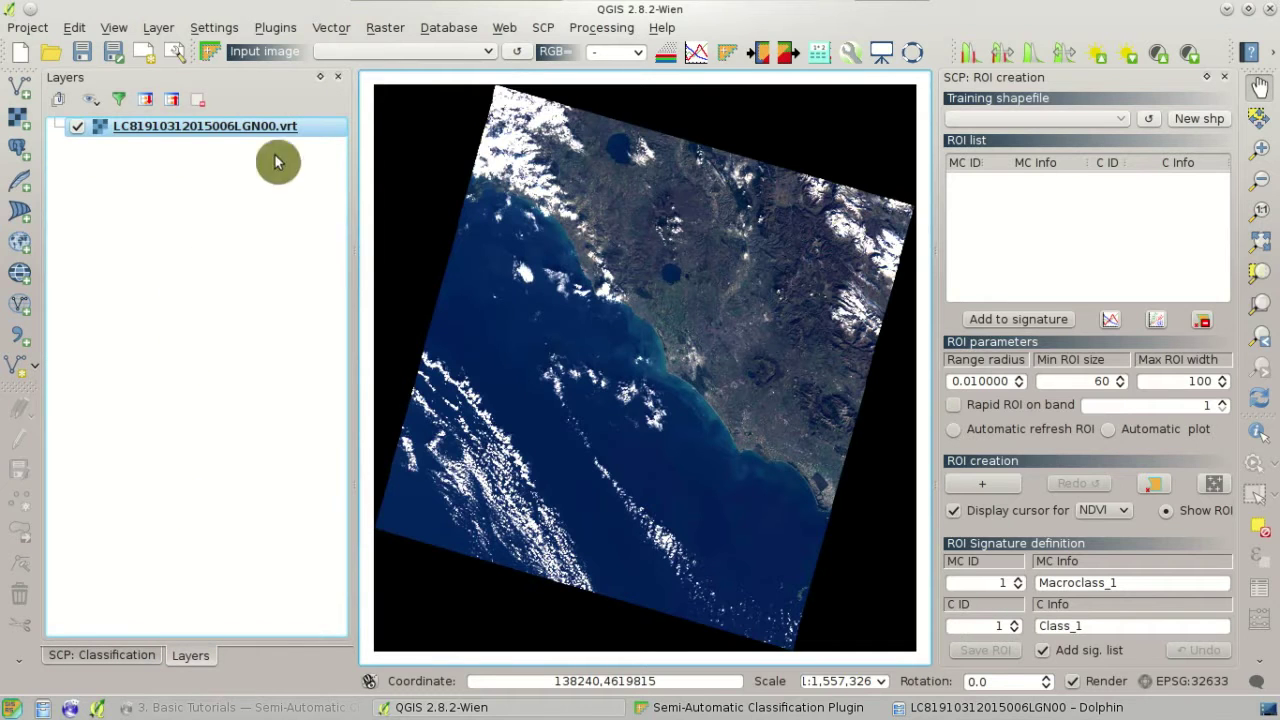
{"action": "right_click", "coordinate": [181, 128]}
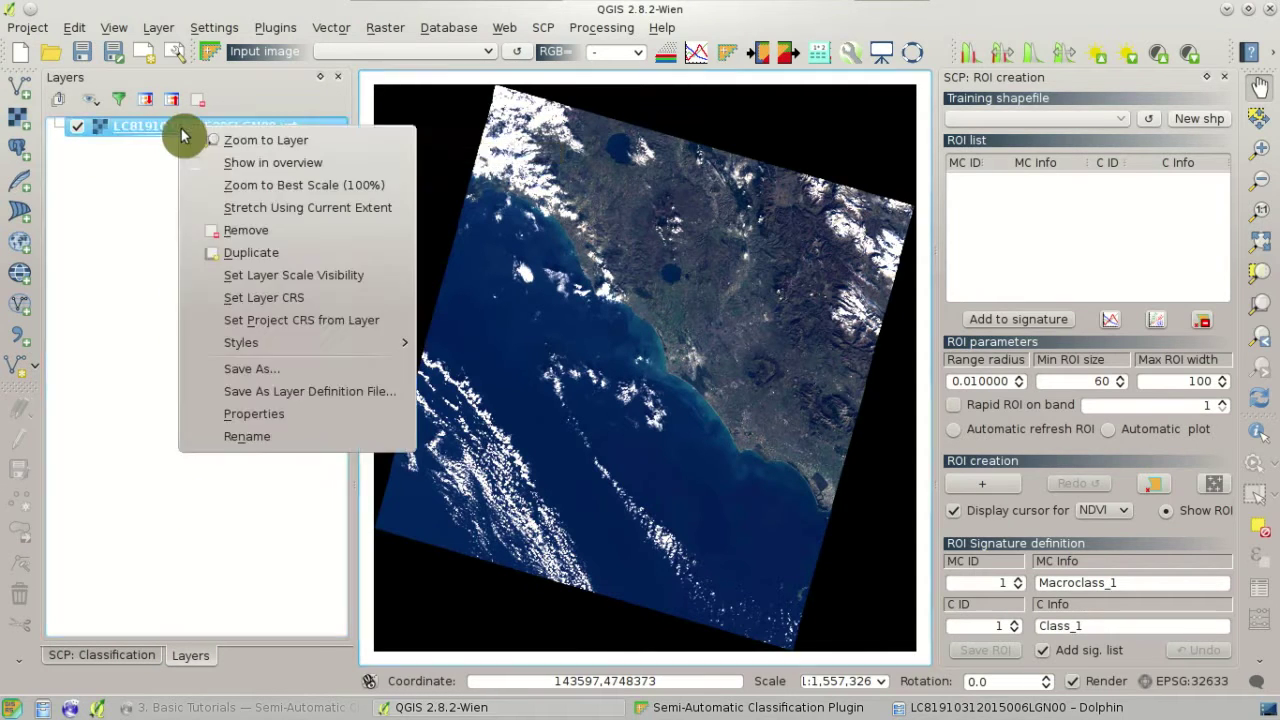
{"action": "left_click", "coordinate": [279, 238]}
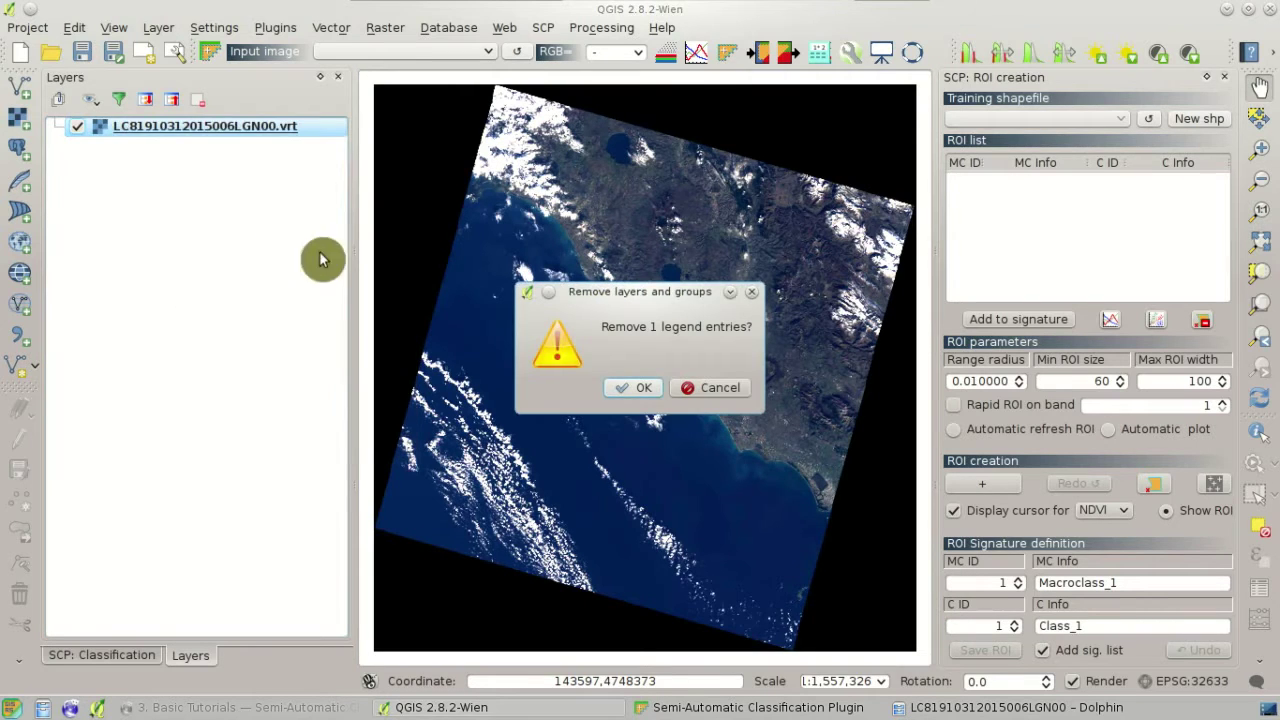
{"action": "left_click", "coordinate": [626, 382]}
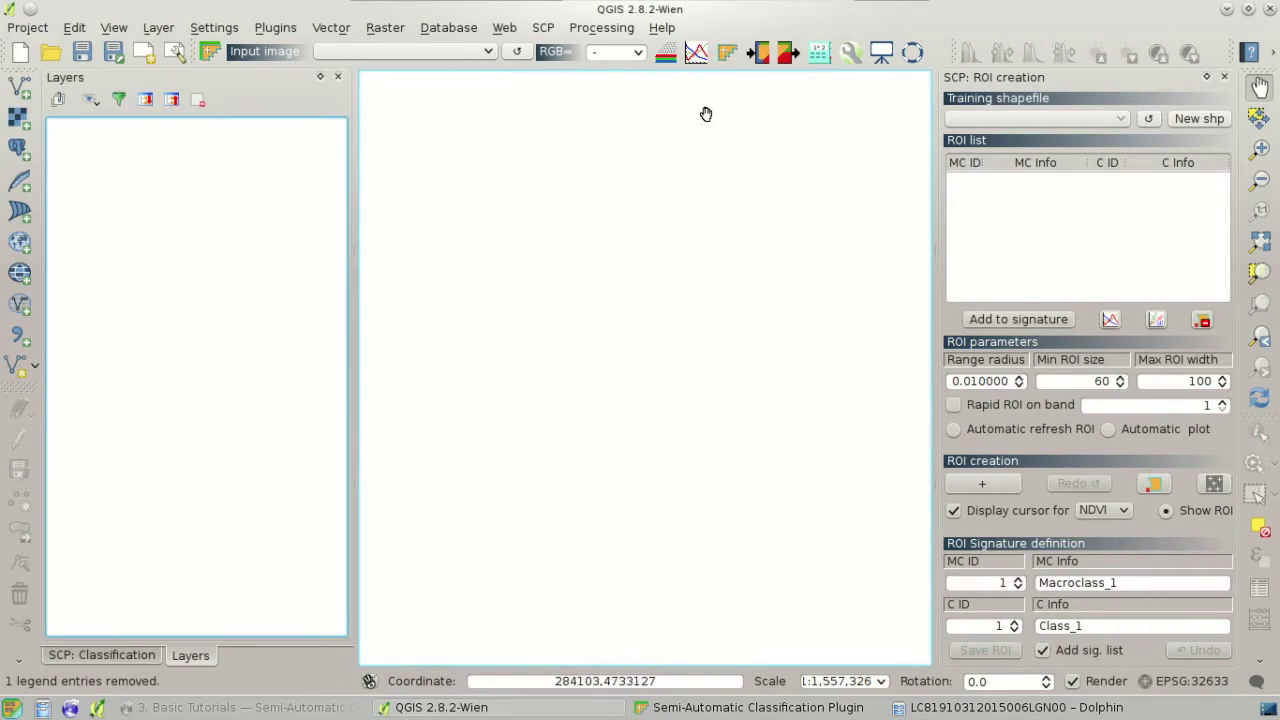
{"action": "left_click", "coordinate": [761, 63]}
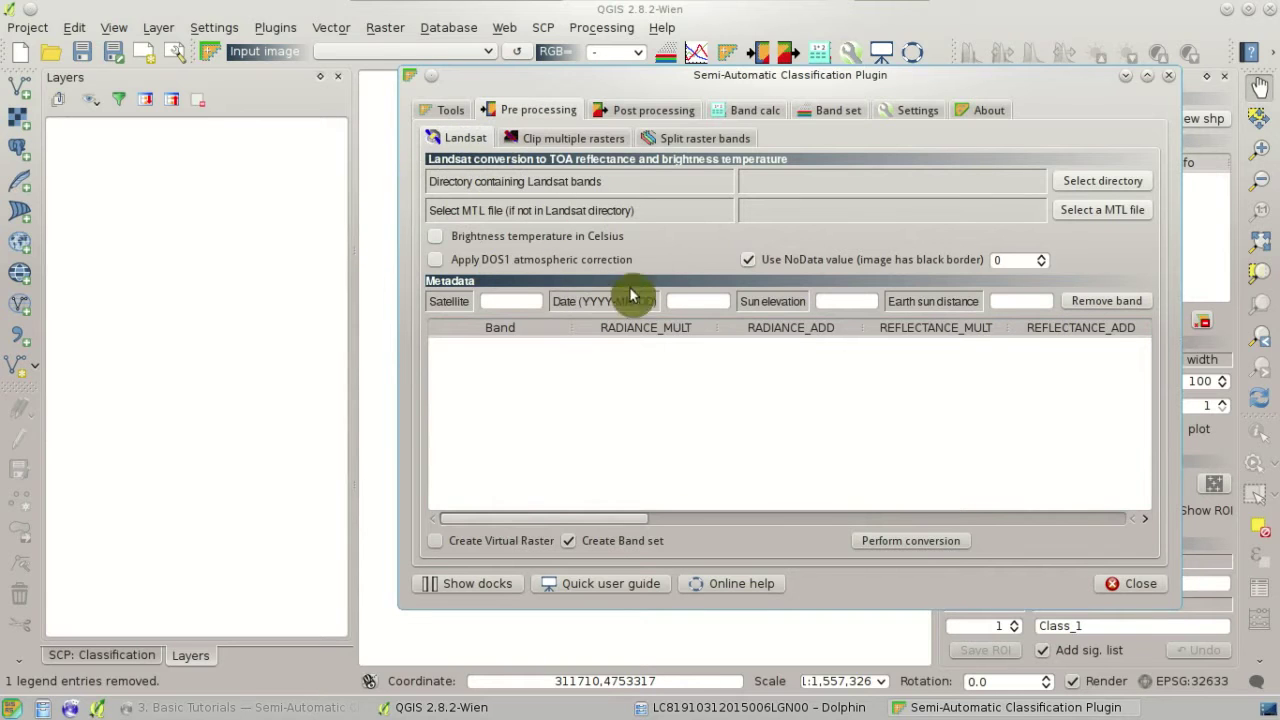
{"action": "left_click", "coordinate": [1077, 193]}
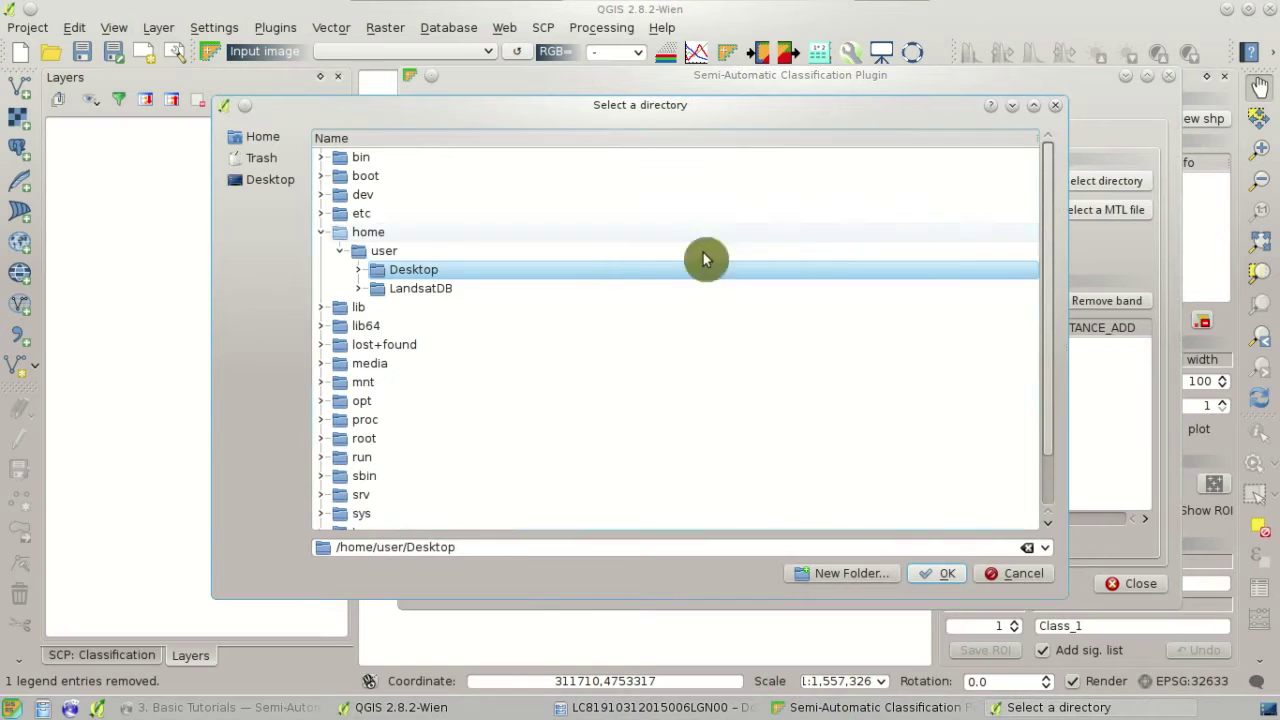
{"action": "left_click", "coordinate": [358, 272]}
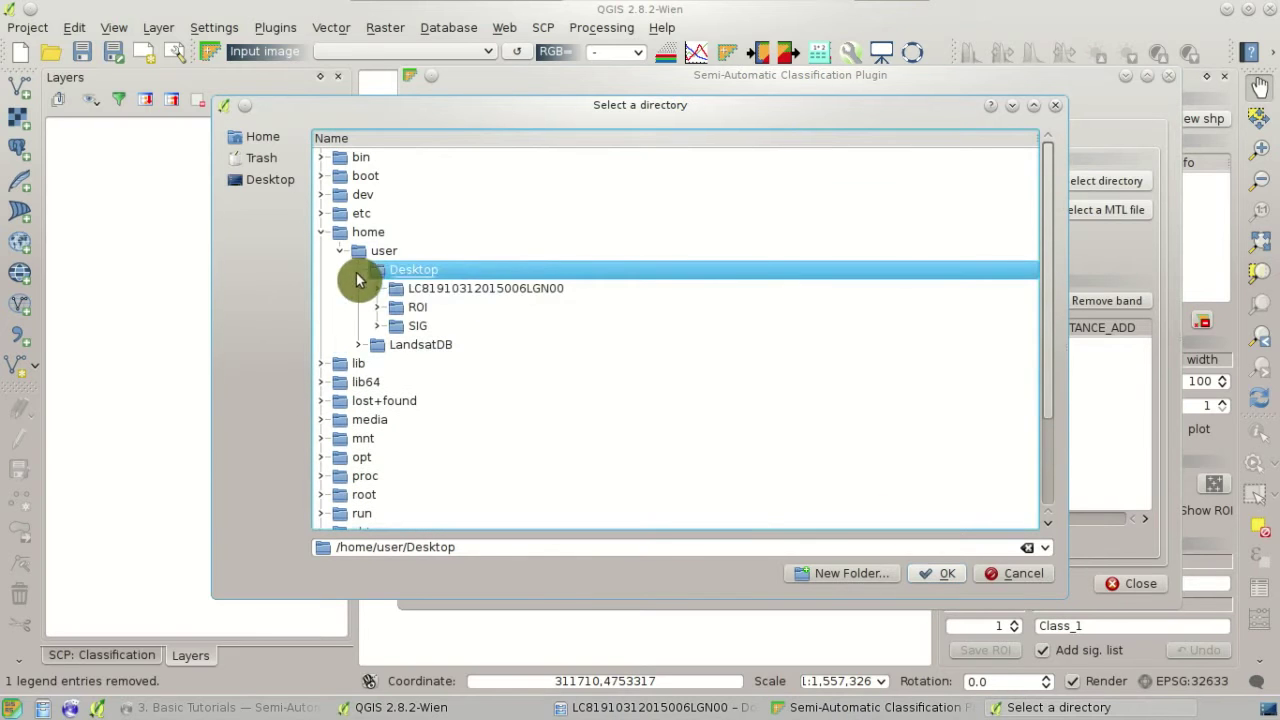
{"action": "left_click", "coordinate": [557, 288]}
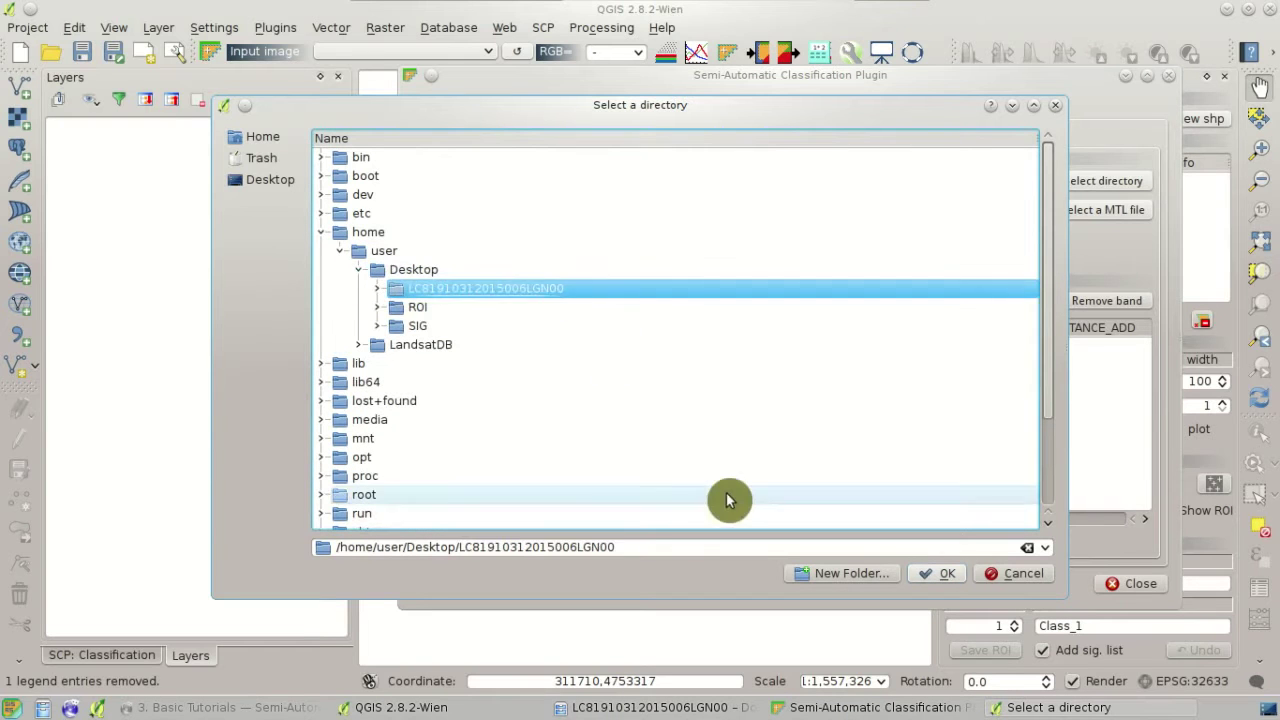
{"action": "left_click", "coordinate": [945, 585]}
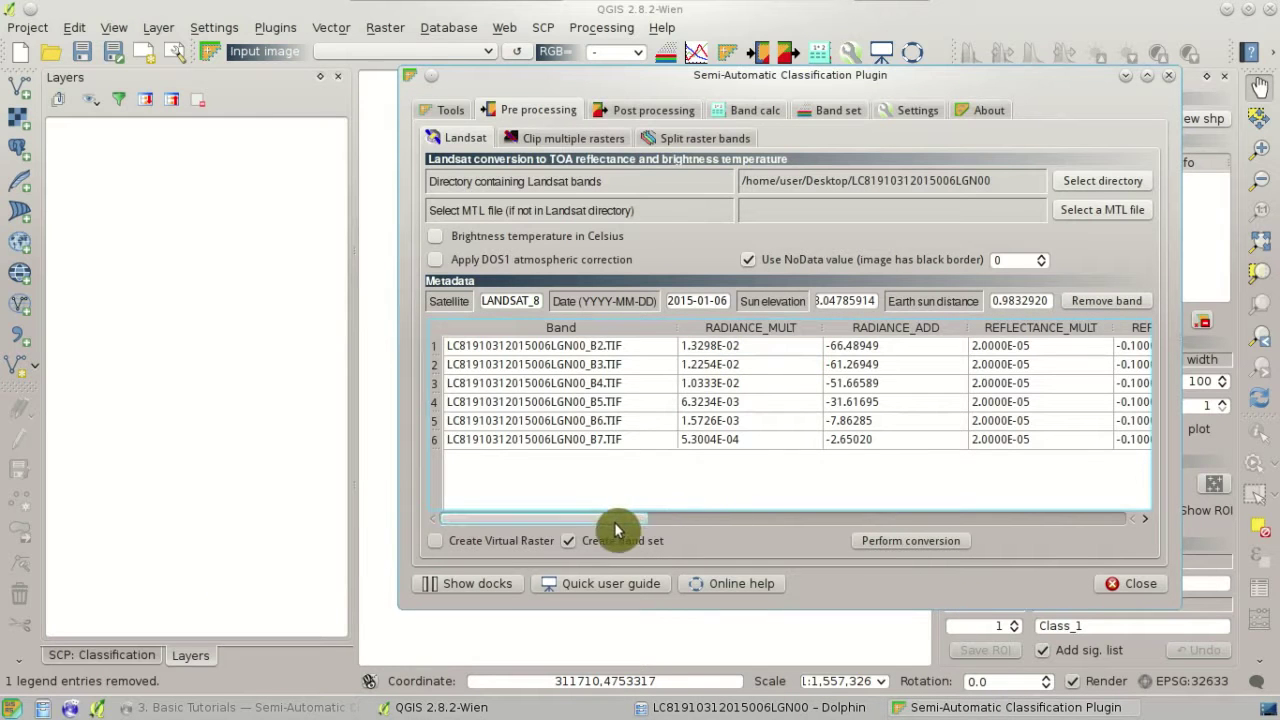
{"action": "left_click_drag", "start_coordinate": [586, 522], "coordinate": [1070, 533]}
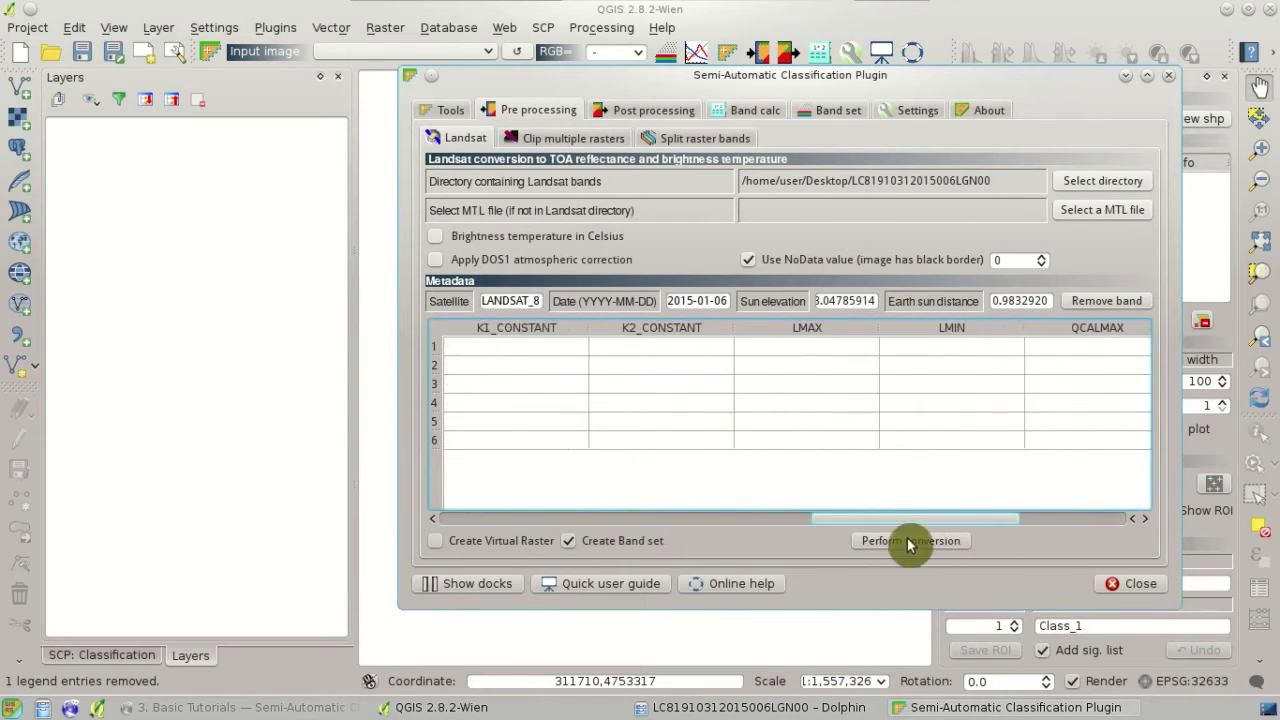
{"action": "left_click_drag", "start_coordinate": [906, 522], "coordinate": [503, 522]}
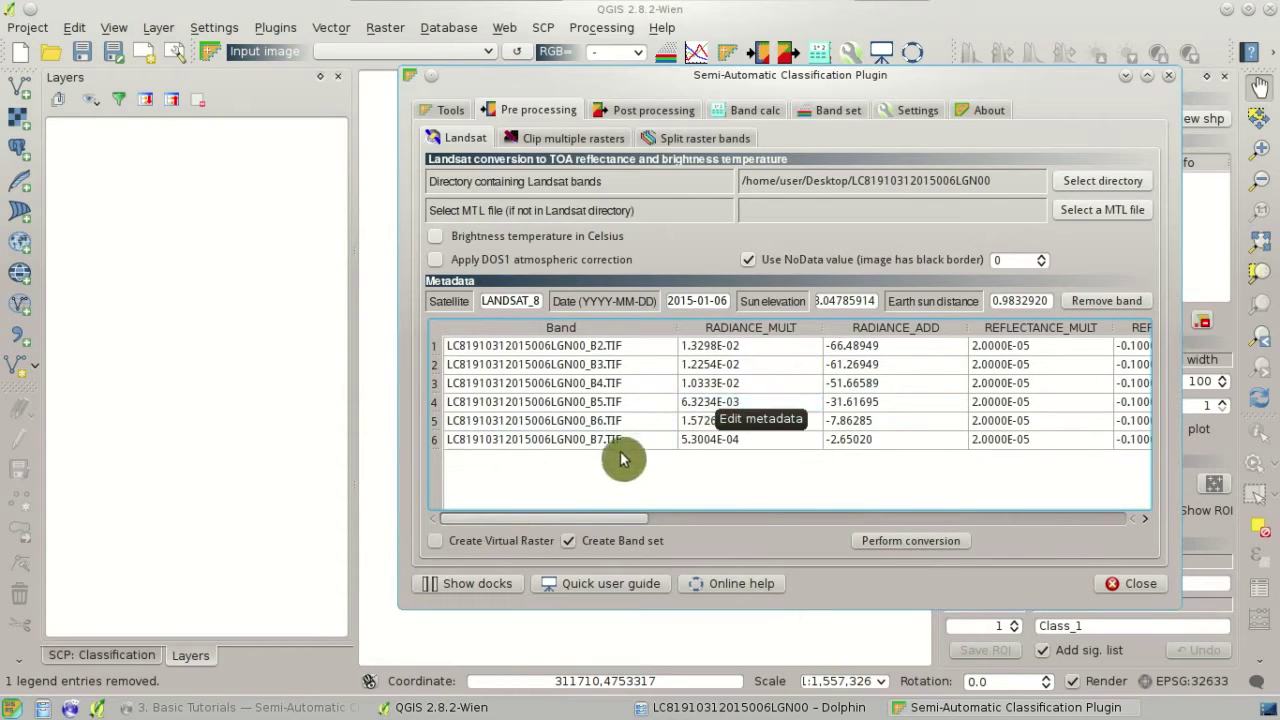
{"action": "left_click_drag", "start_coordinate": [600, 520], "coordinate": [580, 537]}
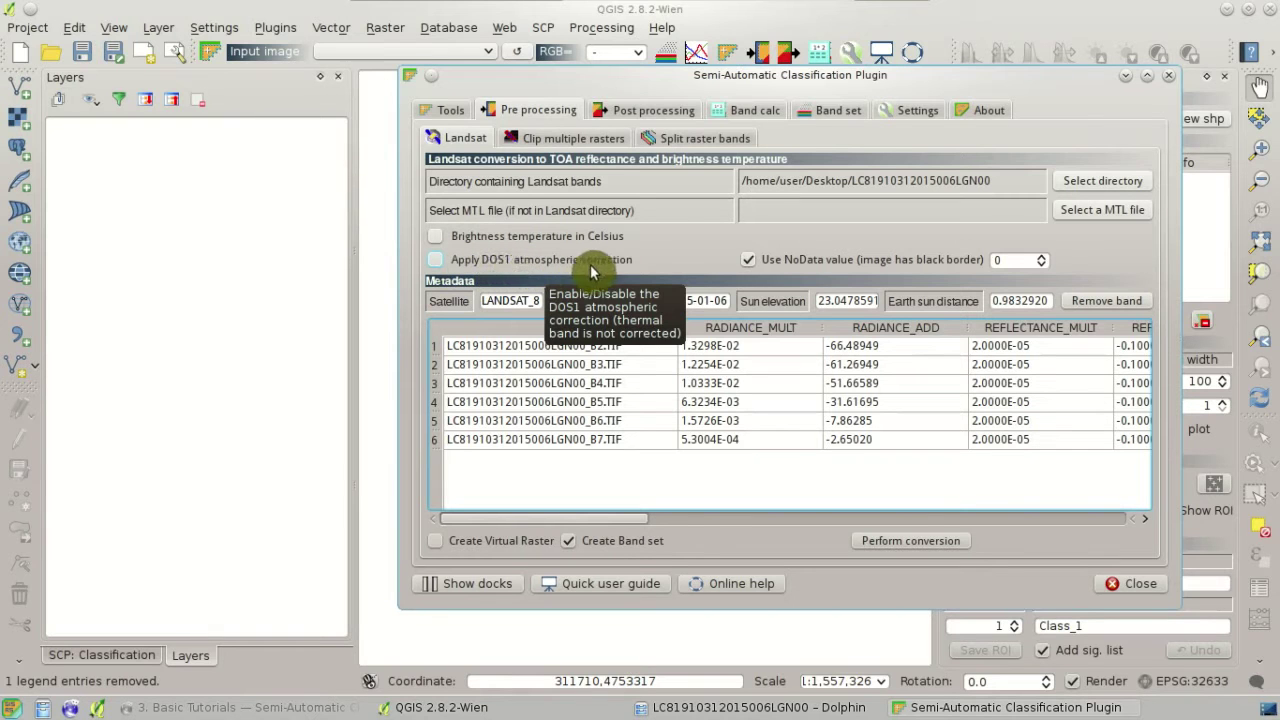
Enable DOS1 atmospheric correction and disable band set creation for the Landsat conversion, checking the current band set definition.
{"action": "left_click", "coordinate": [505, 262]}
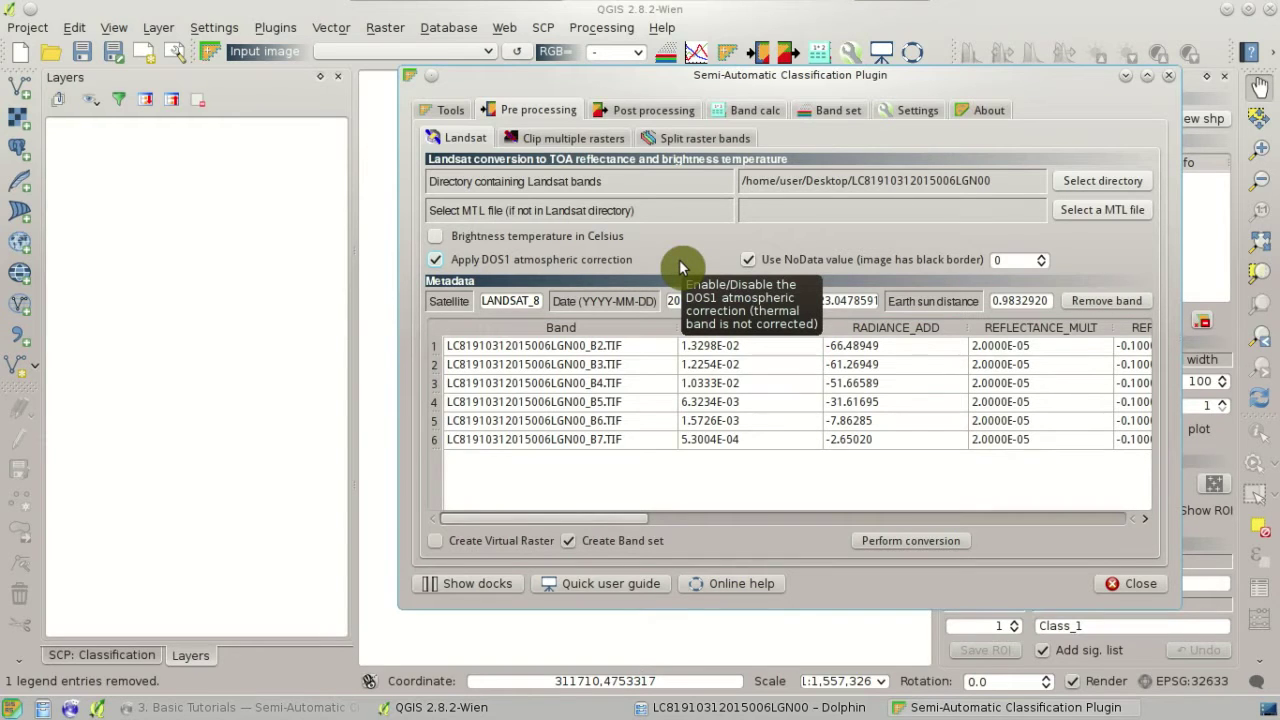
{"action": "left_click", "coordinate": [614, 543]}
{"action": "left_click", "coordinate": [832, 112]}
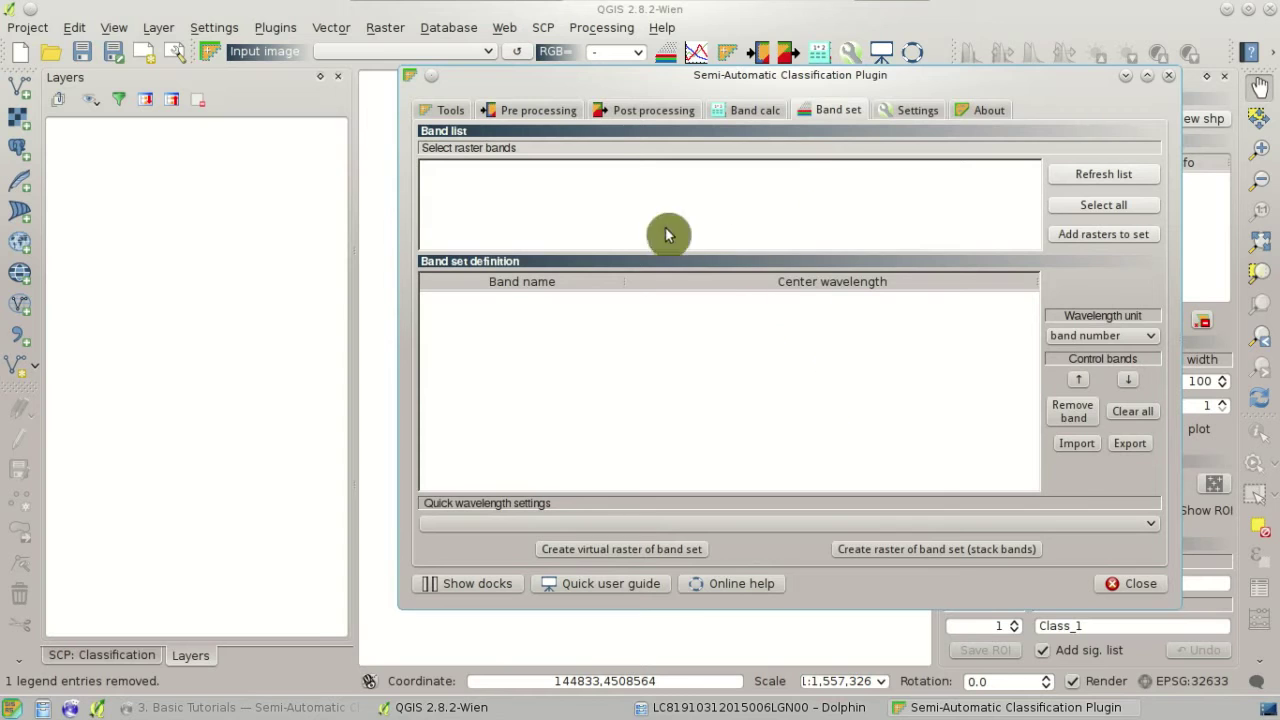
{"action": "left_click", "coordinate": [540, 111]}
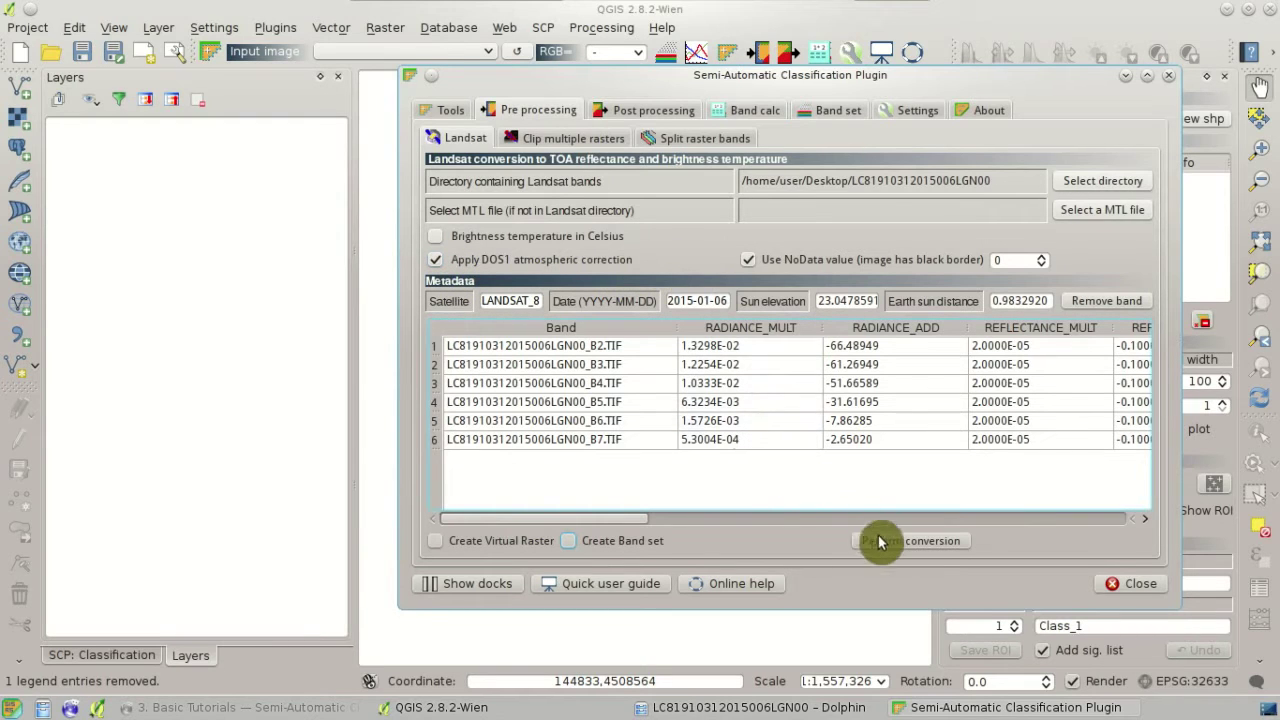
{"action": "left_click", "coordinate": [962, 545]}
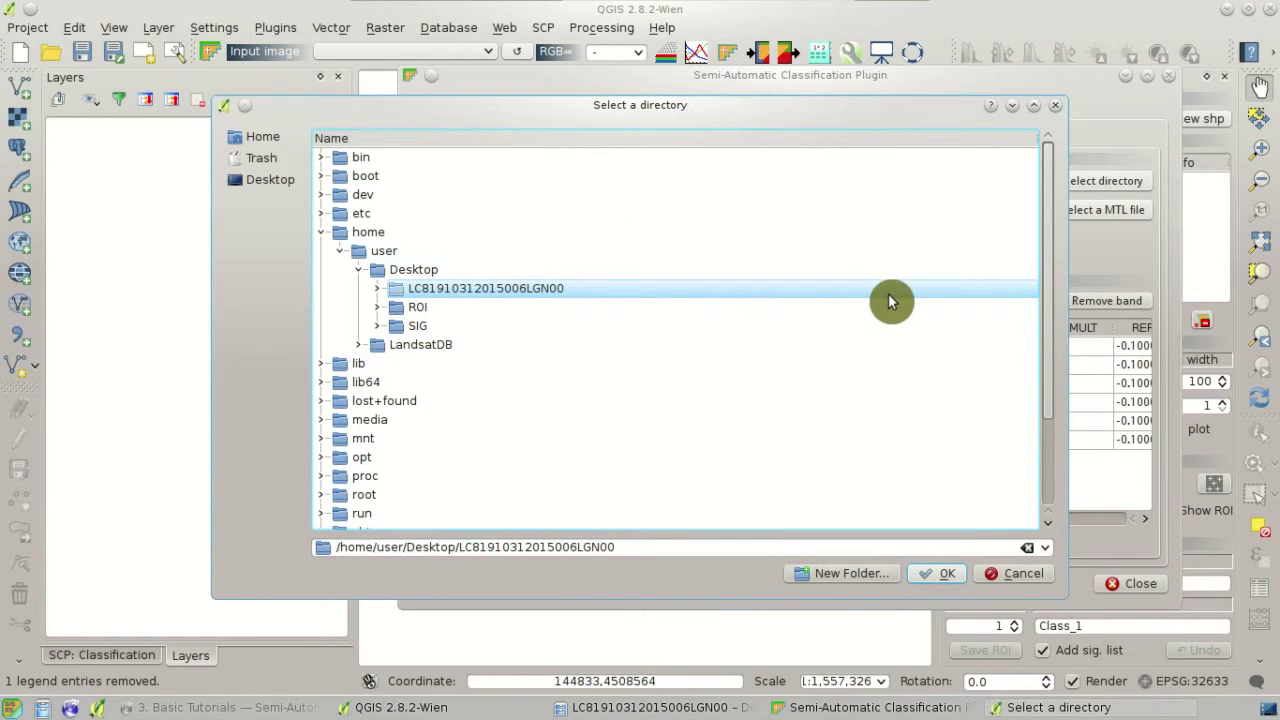
{"action": "left_click", "coordinate": [376, 294]}
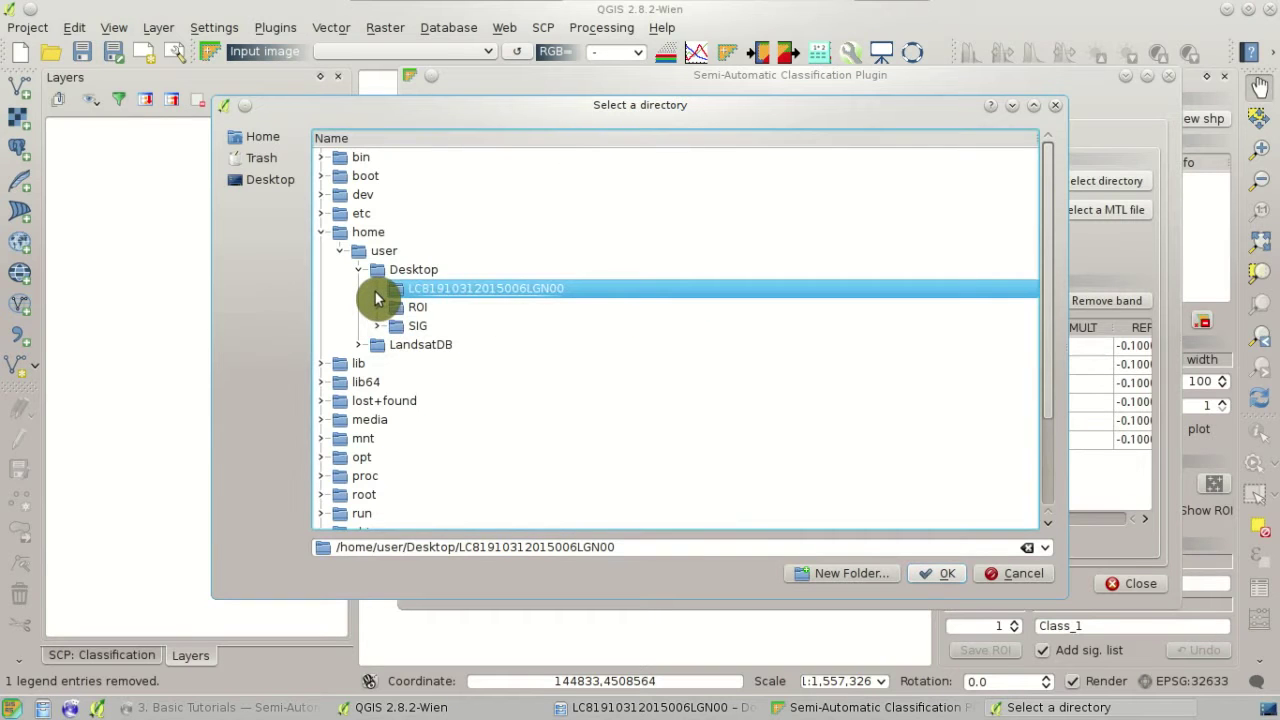
{"action": "left_click", "coordinate": [872, 580]}
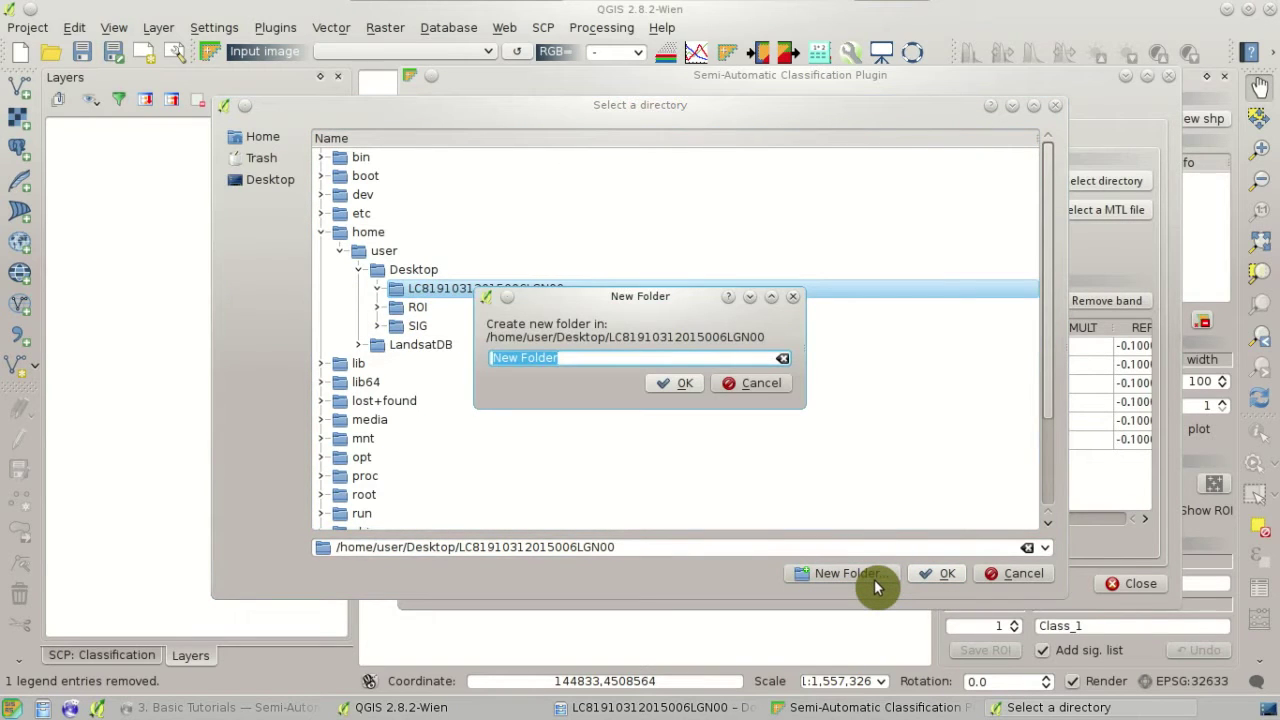
{"action": "type", "text": "REF"}
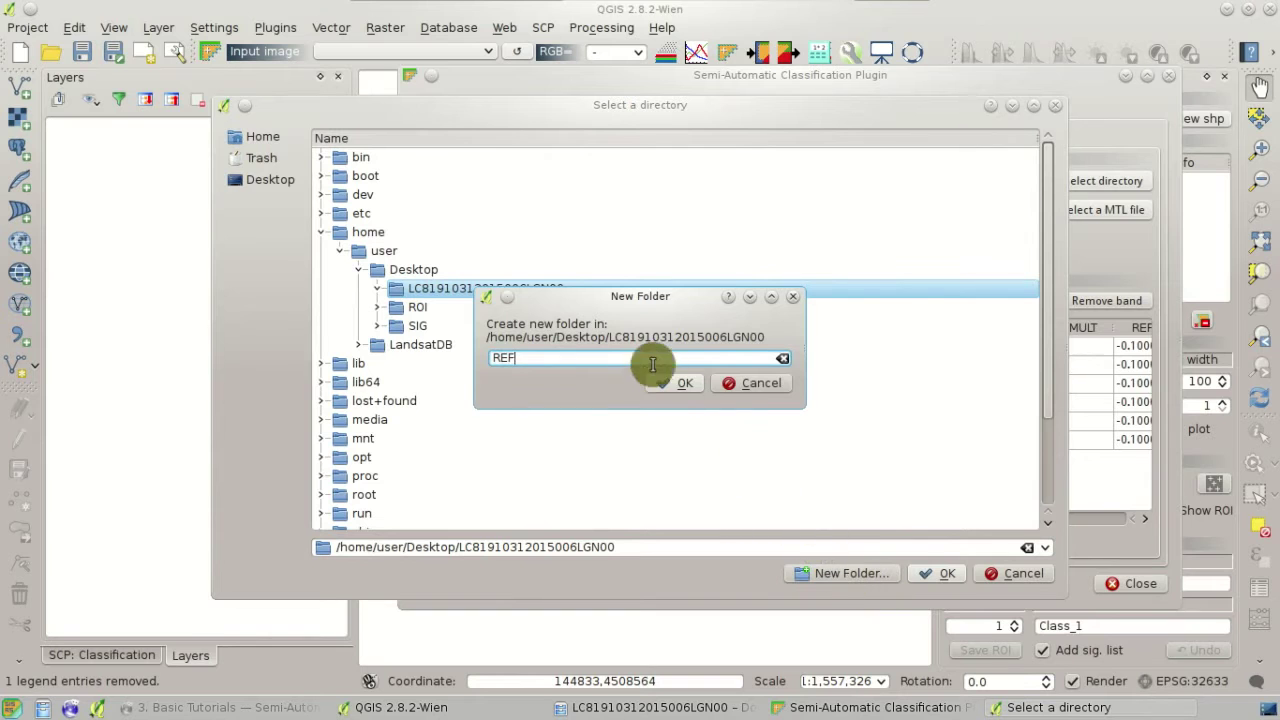
{"action": "left_click", "coordinate": [678, 381]}
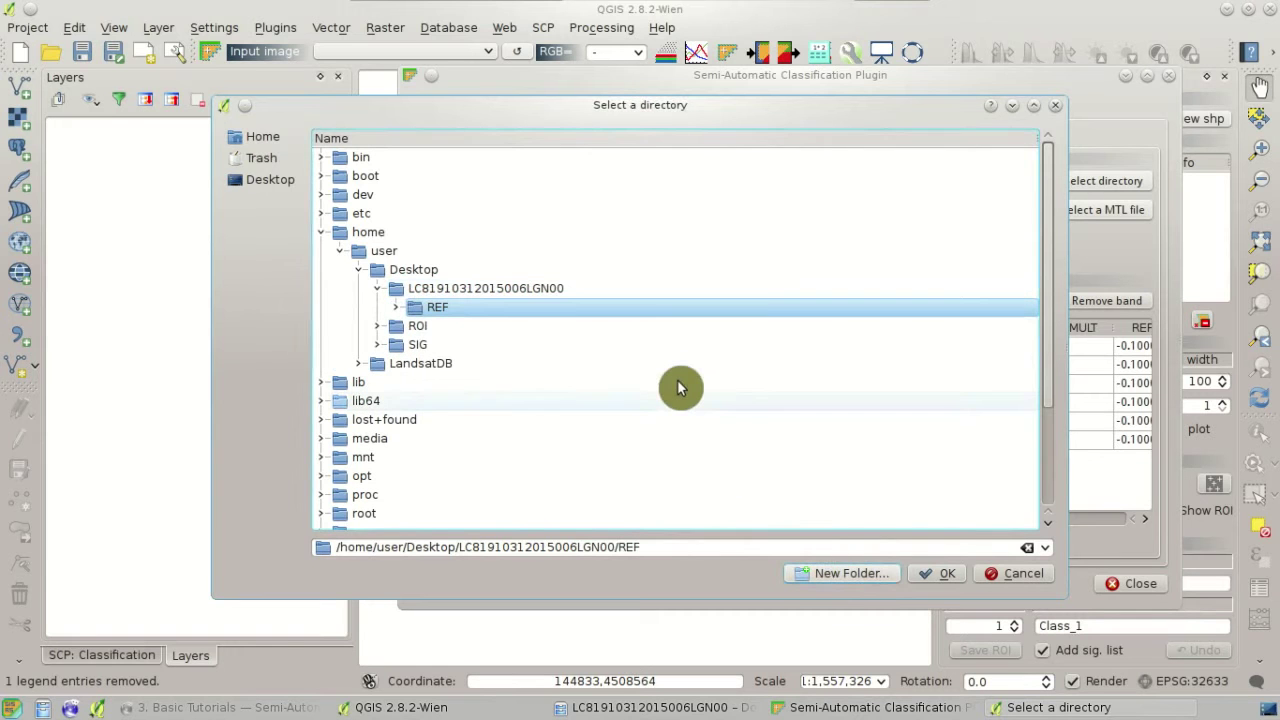
{"action": "left_click", "coordinate": [950, 583]}
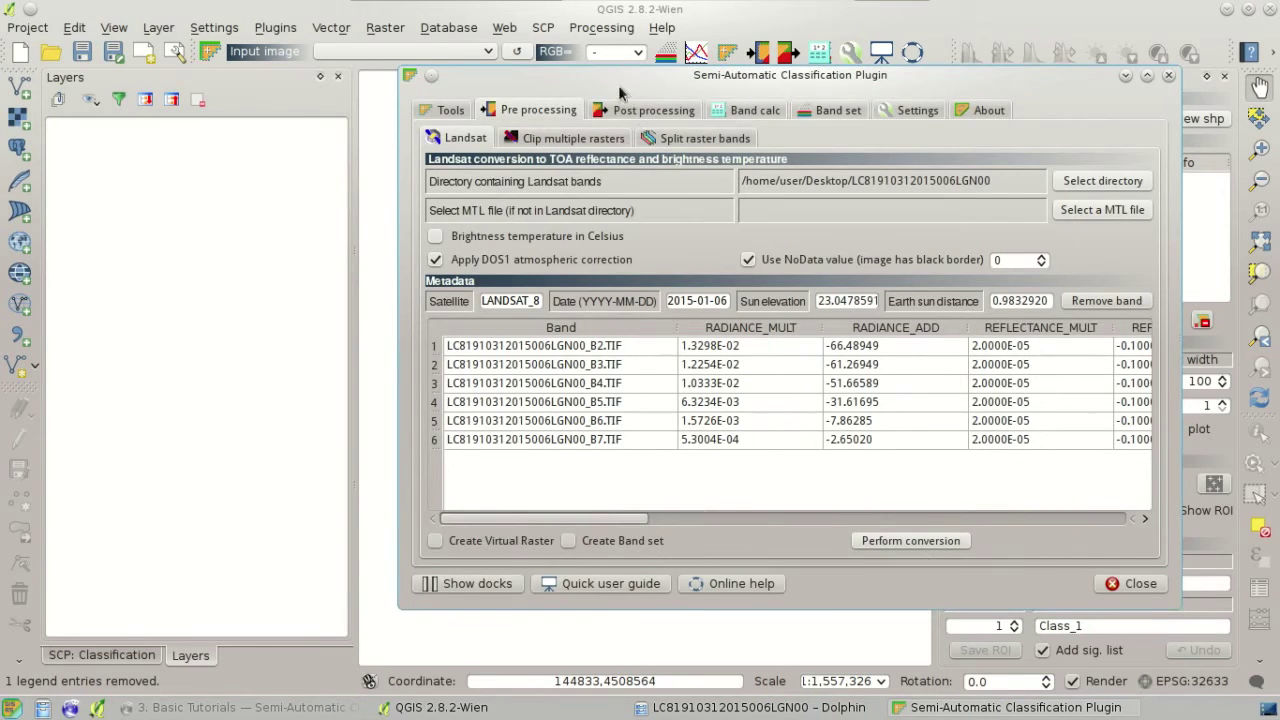
{"action": "left_click_drag", "start_coordinate": [614, 88], "coordinate": [727, 122]}
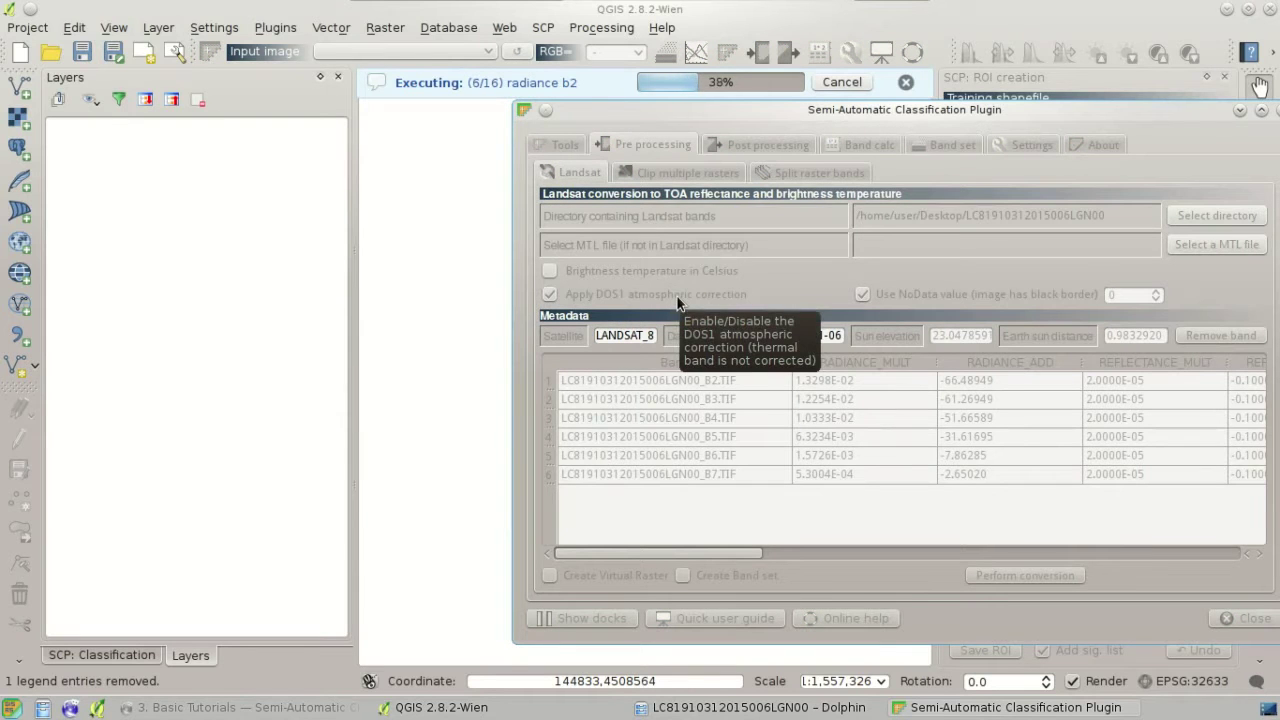
{"action": "left_click", "coordinate": [591, 112]}
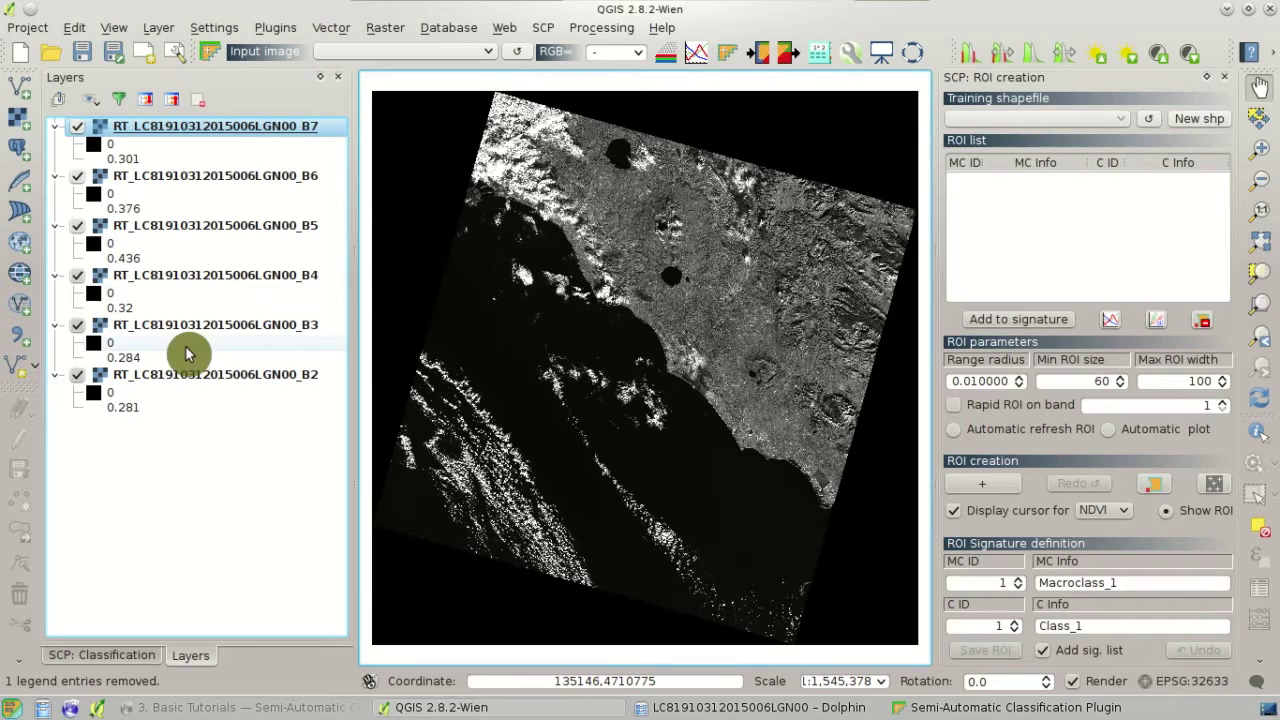
{"action": "left_click", "coordinate": [230, 485]}
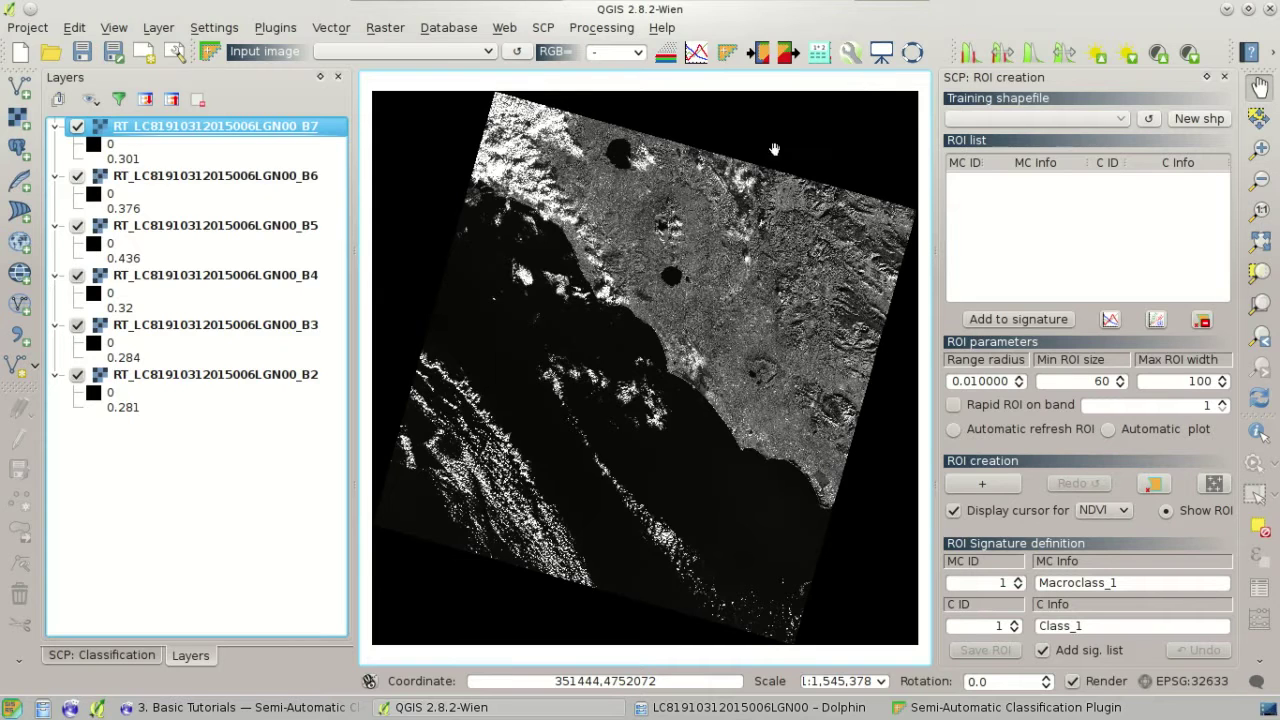
Switch to the Basic Tutorials page in Iceweasel and download study_area_Frascati.zip from the Clip Data section.
{"action": "mouse_move", "coordinate": [242, 710]}
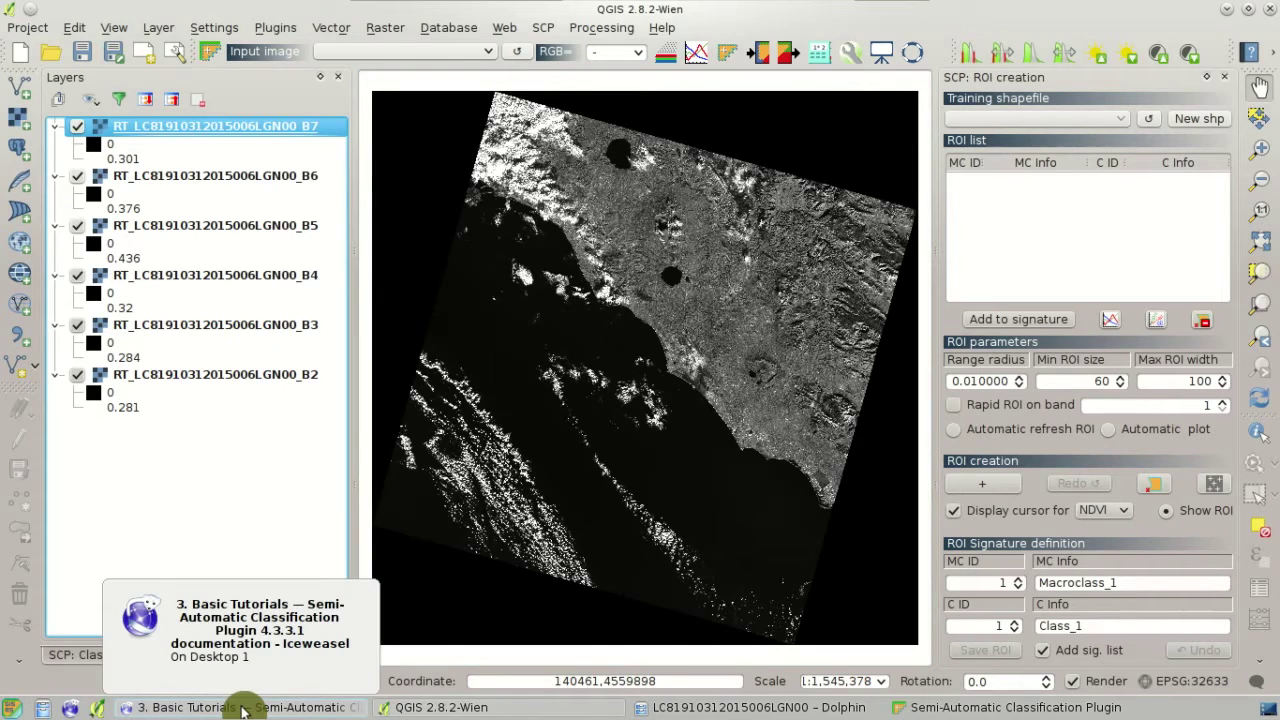
{"action": "left_click", "coordinate": [242, 710]}
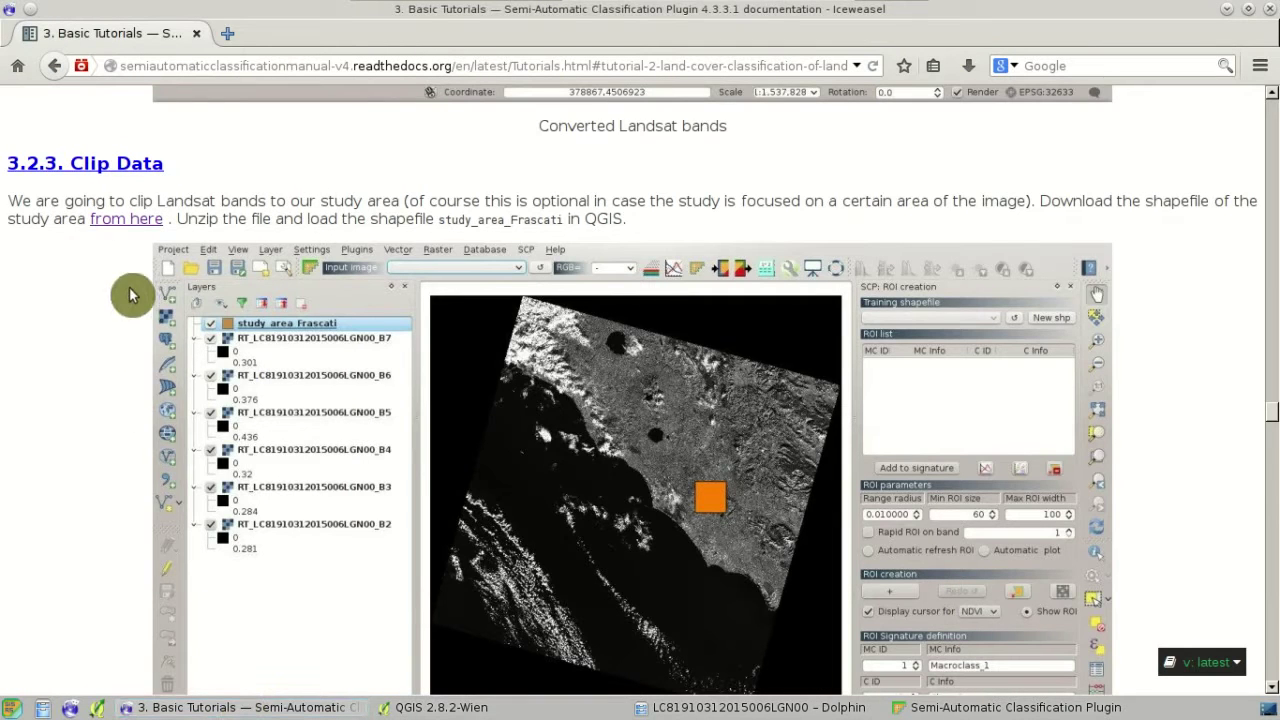
{"action": "left_click", "coordinate": [155, 222]}
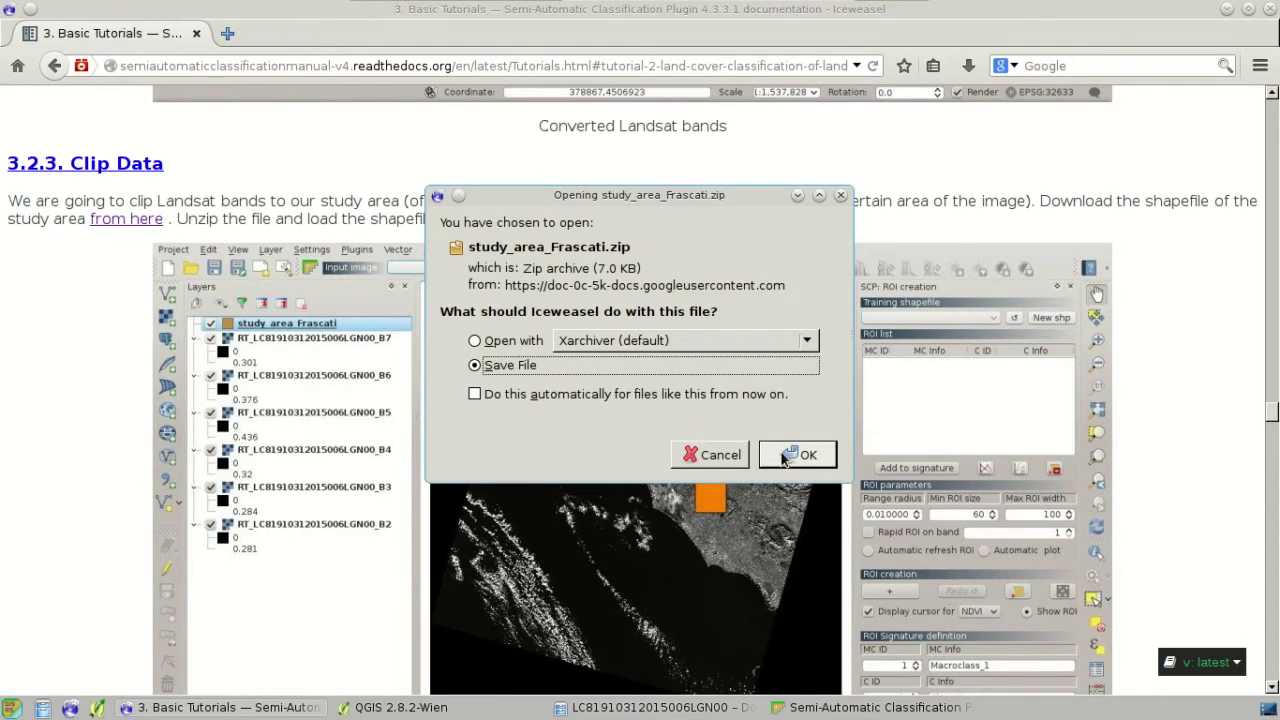
{"action": "left_click", "coordinate": [787, 458]}
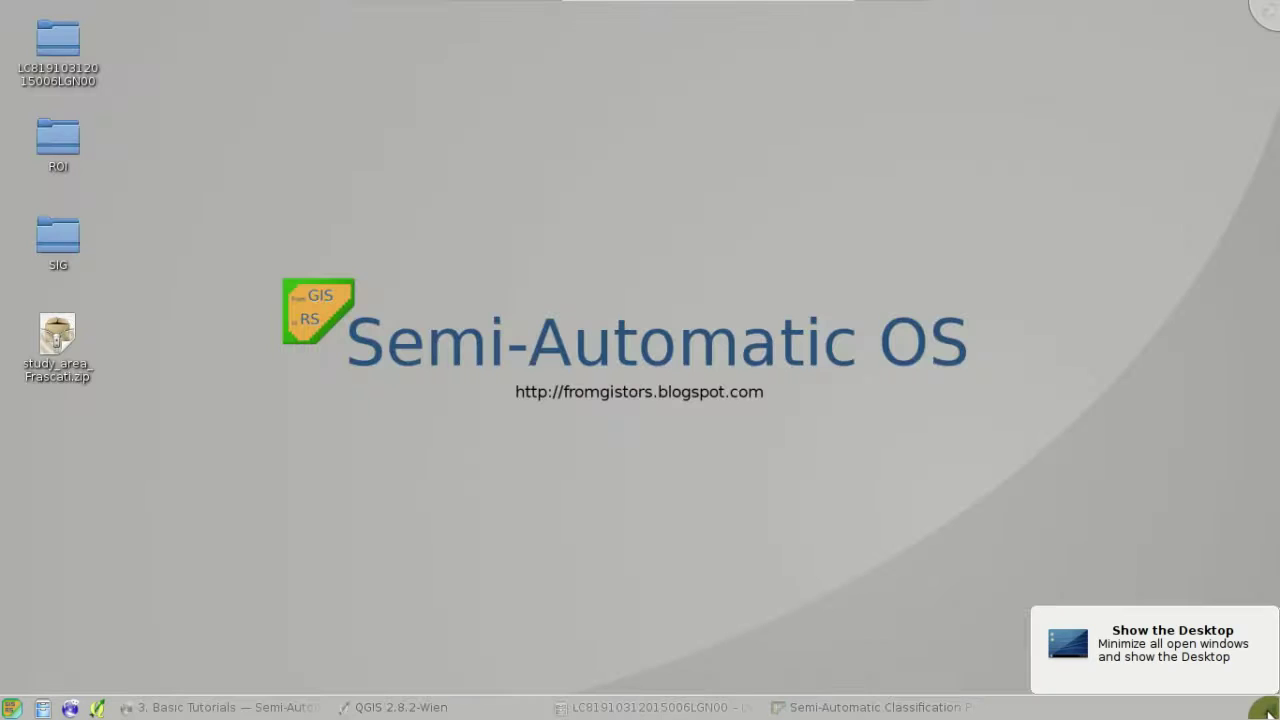
Show the desktop and extract study_area_Frascati.zip there.
{"action": "left_click", "coordinate": [1268, 708]}
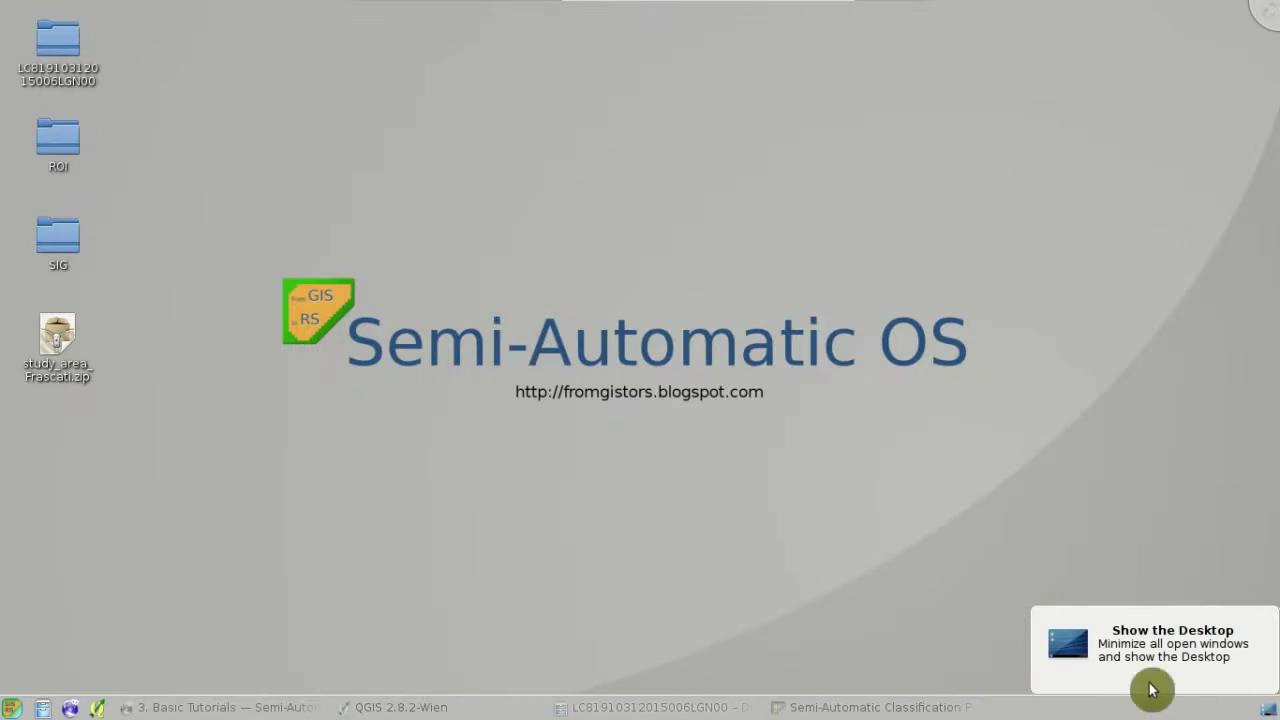
{"action": "right_click", "coordinate": [67, 334]}
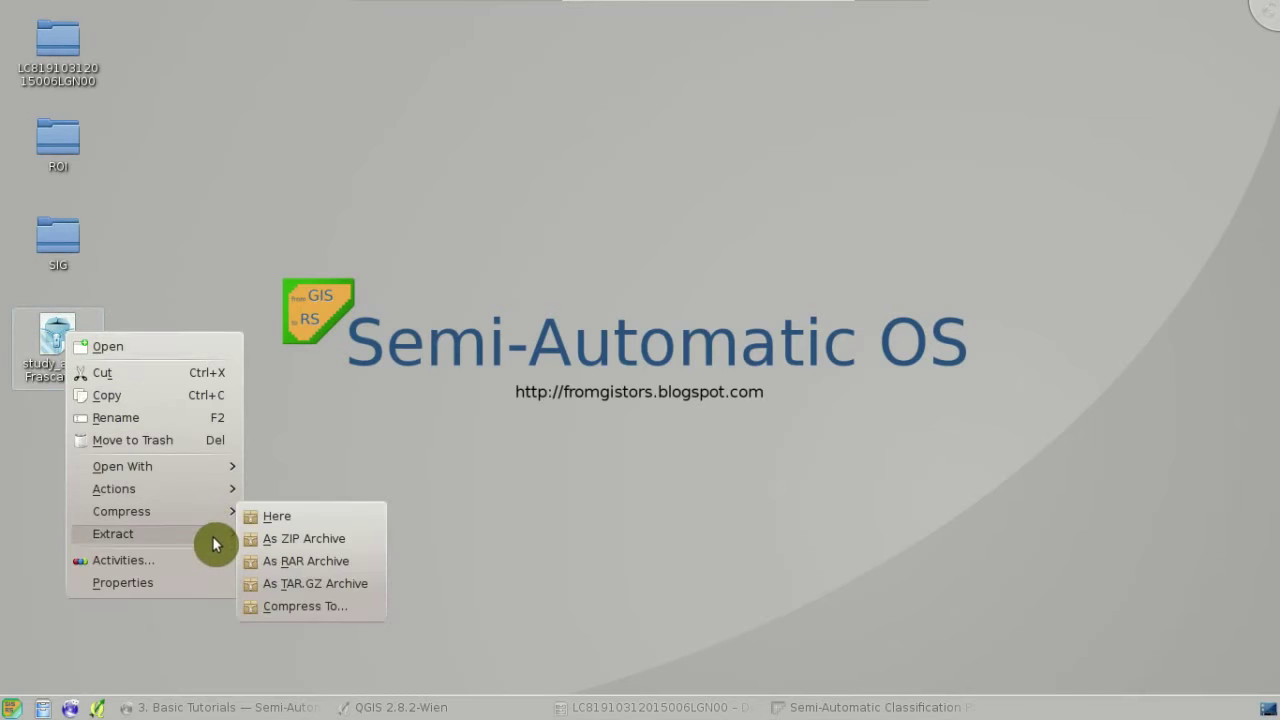
{"action": "mouse_move", "coordinate": [213, 543]}
{"action": "left_click", "coordinate": [380, 586]}
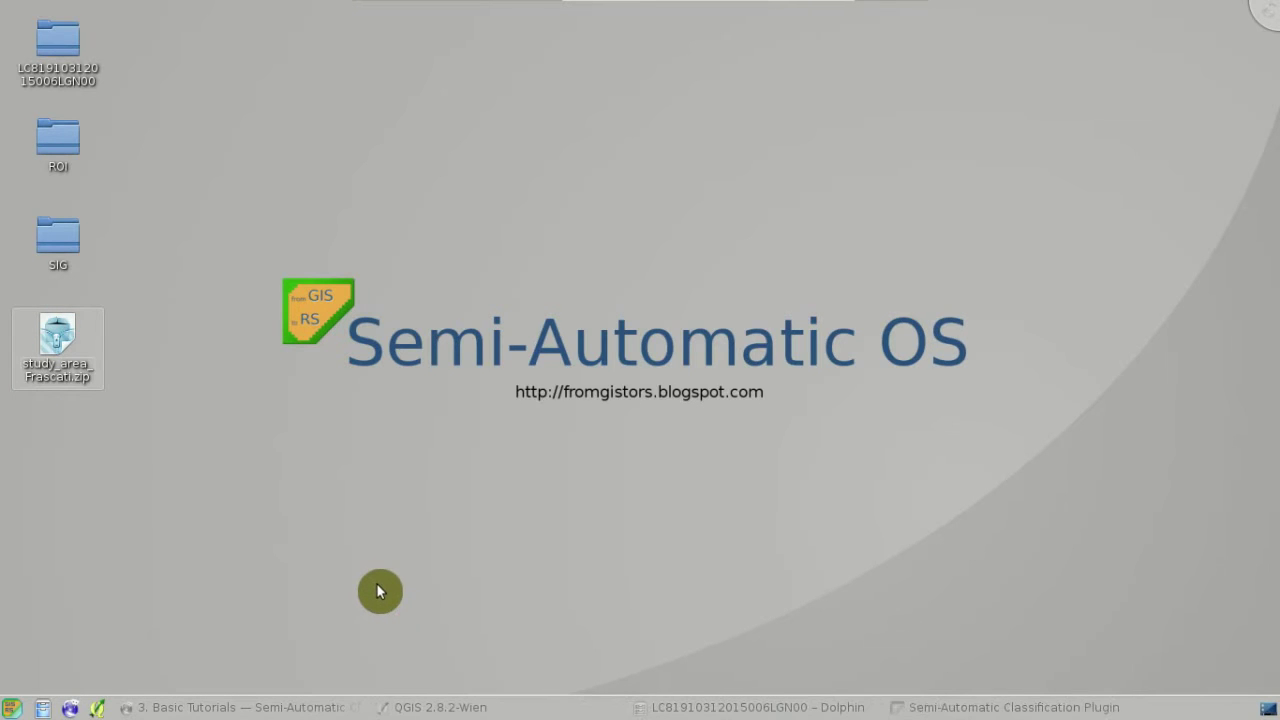
Return to QGIS and add study_area_Frascati.shp from the extracted desktop folder as a vector layer.
{"action": "left_click", "coordinate": [420, 708]}
{"action": "left_click", "coordinate": [22, 100]}
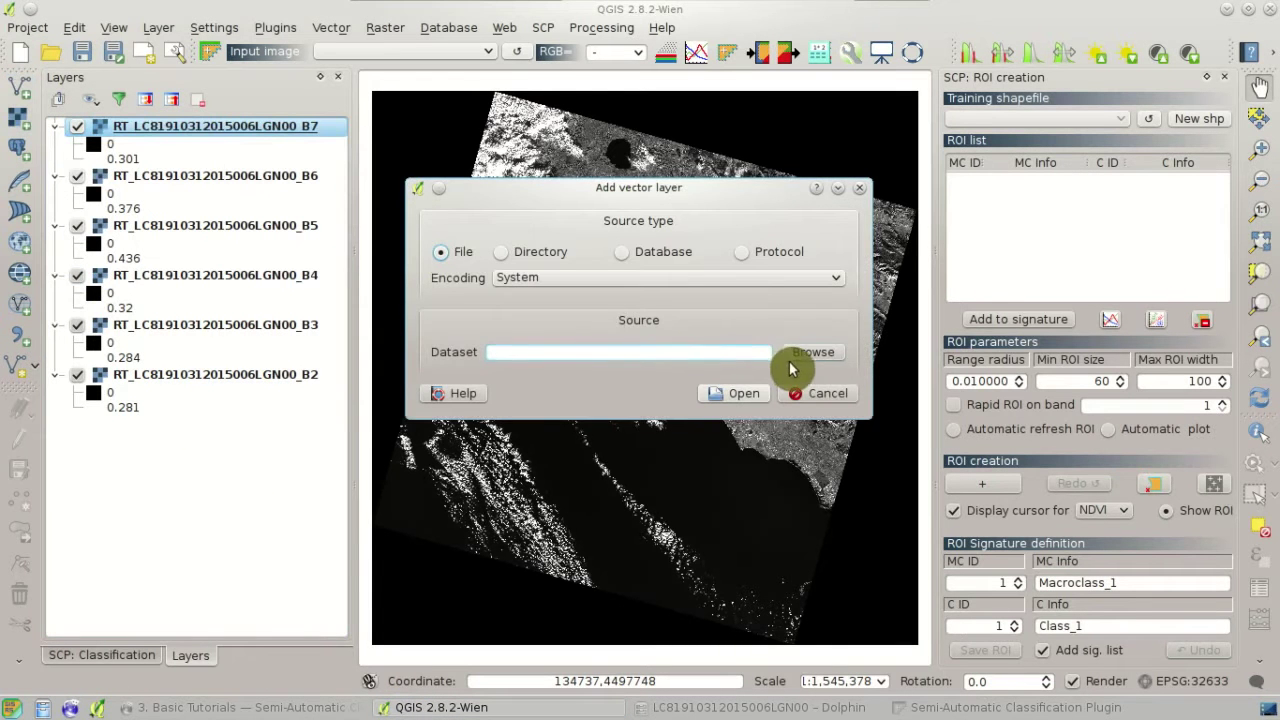
{"action": "left_click", "coordinate": [825, 358]}
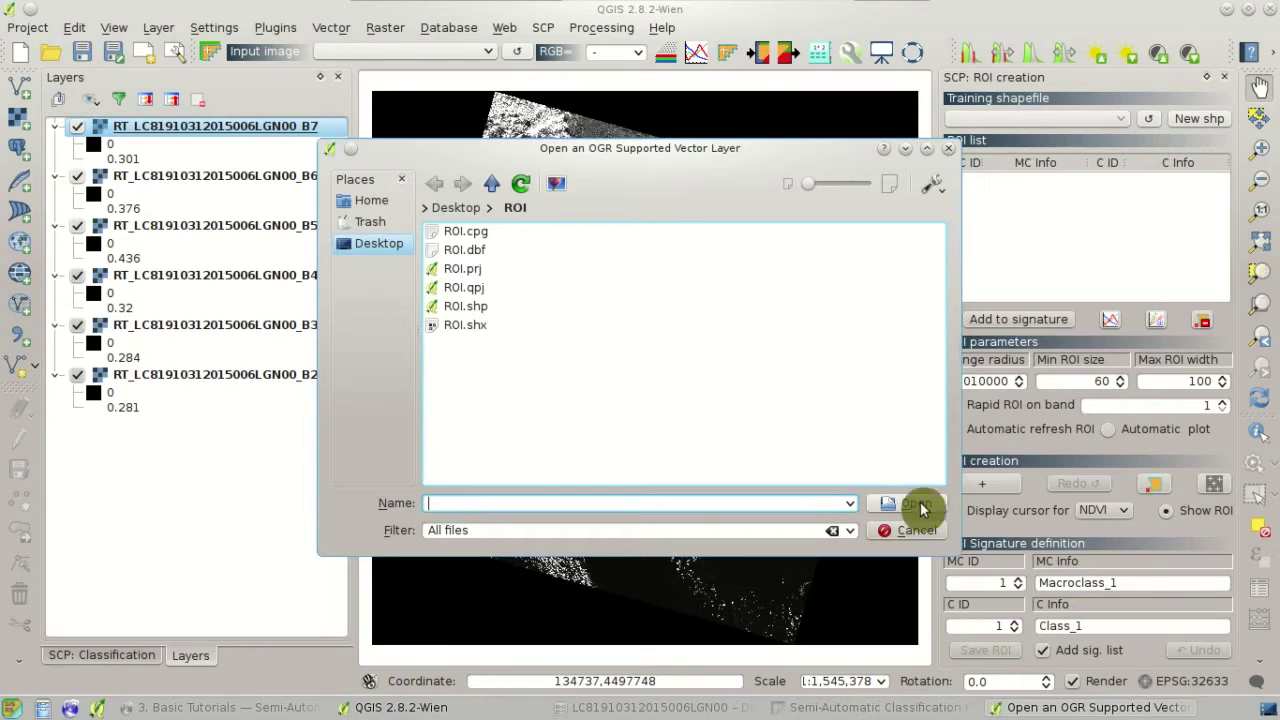
{"action": "left_click", "coordinate": [456, 207]}
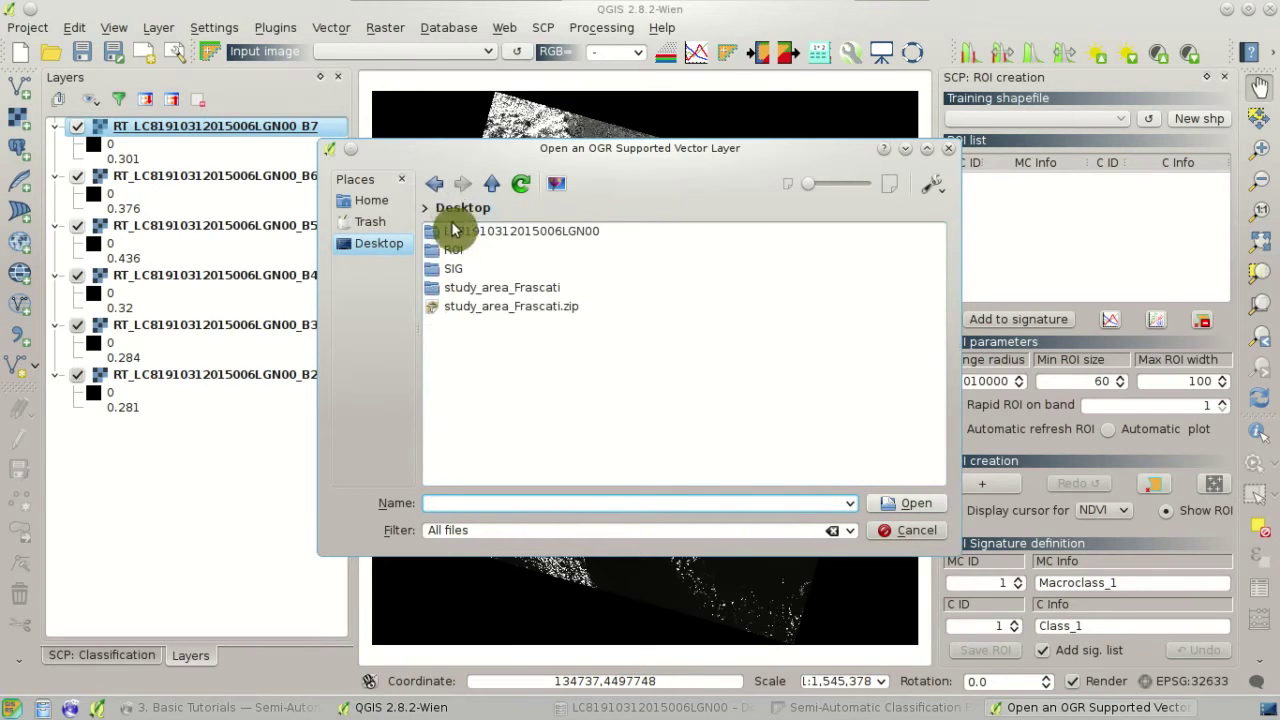
{"action": "double_click", "coordinate": [465, 285]}
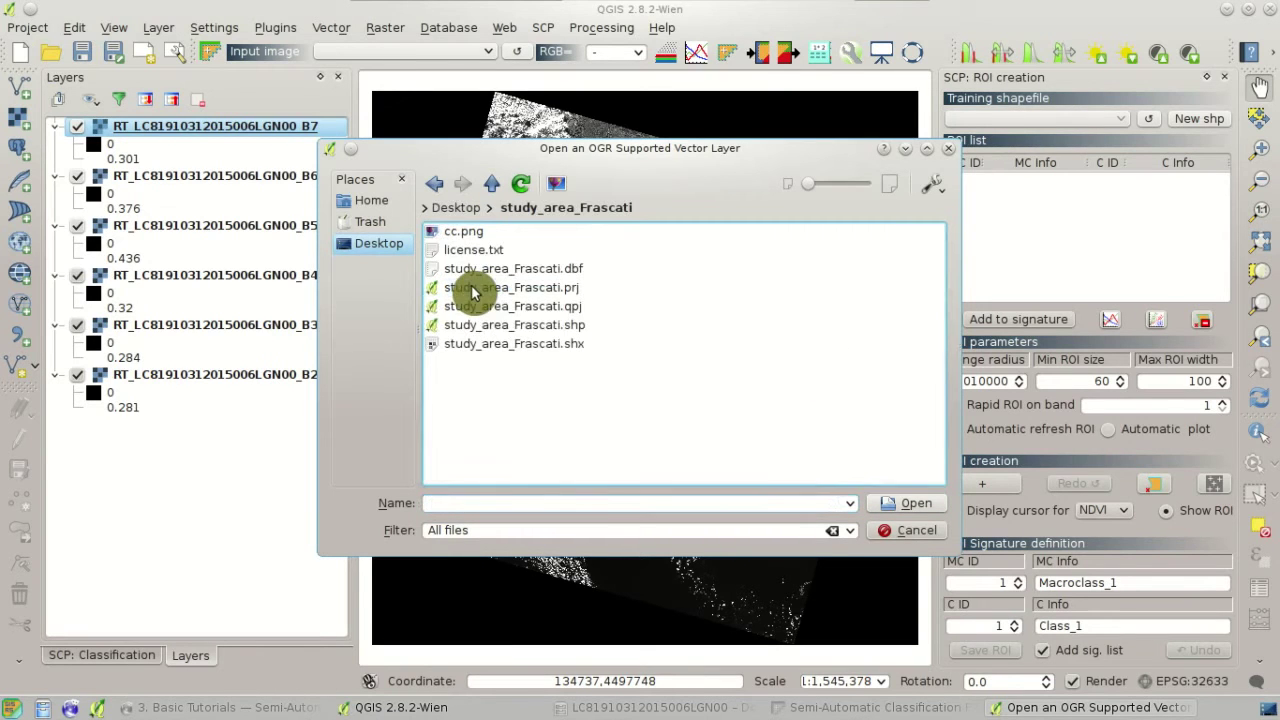
{"action": "left_click", "coordinate": [551, 328]}
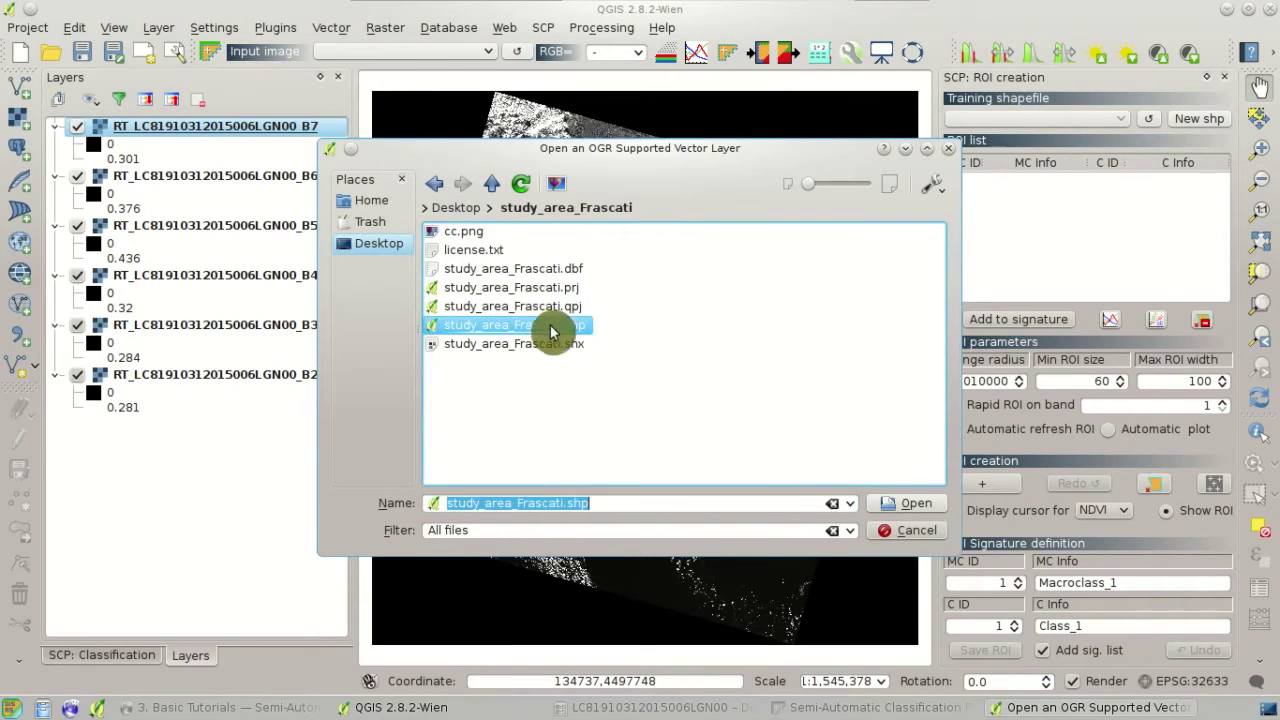
{"action": "left_click", "coordinate": [894, 505]}
{"action": "left_click", "coordinate": [751, 399]}
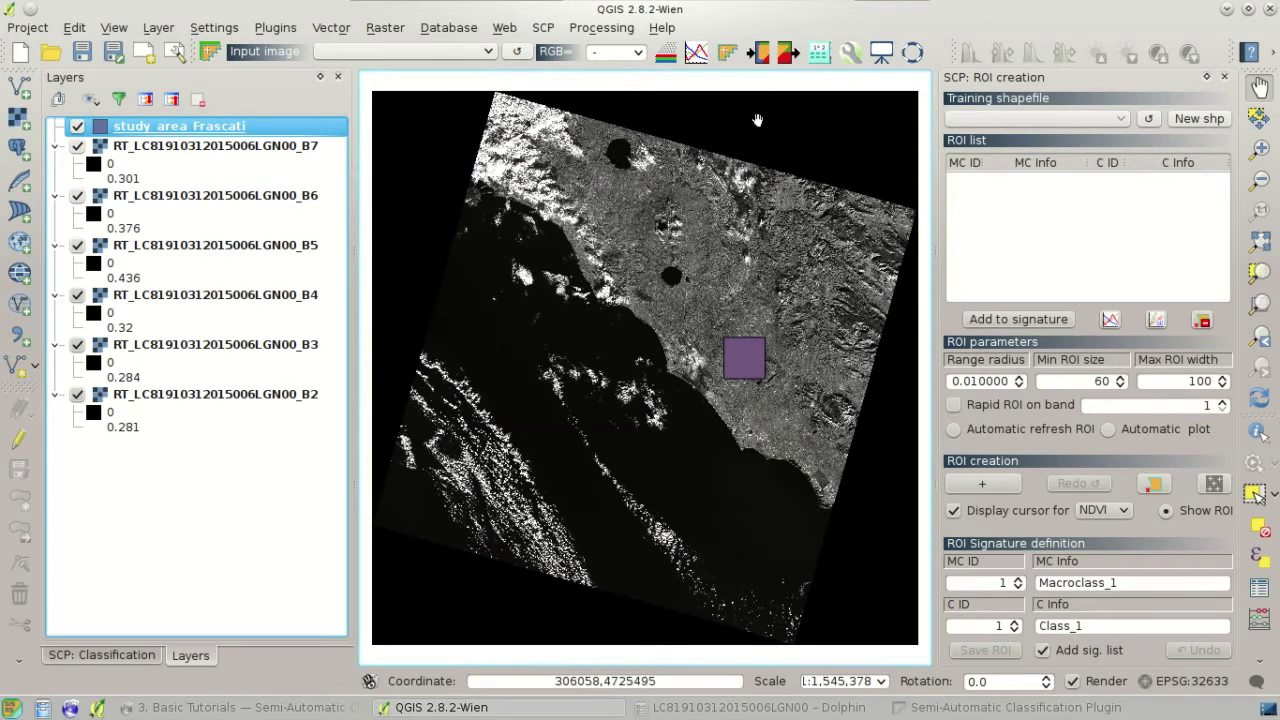
Open the Semi-Automatic Classification Plugin's multiple raster clipping tool, refresh its raster list and select all the RT_ bands.
{"action": "left_click", "coordinate": [762, 62]}
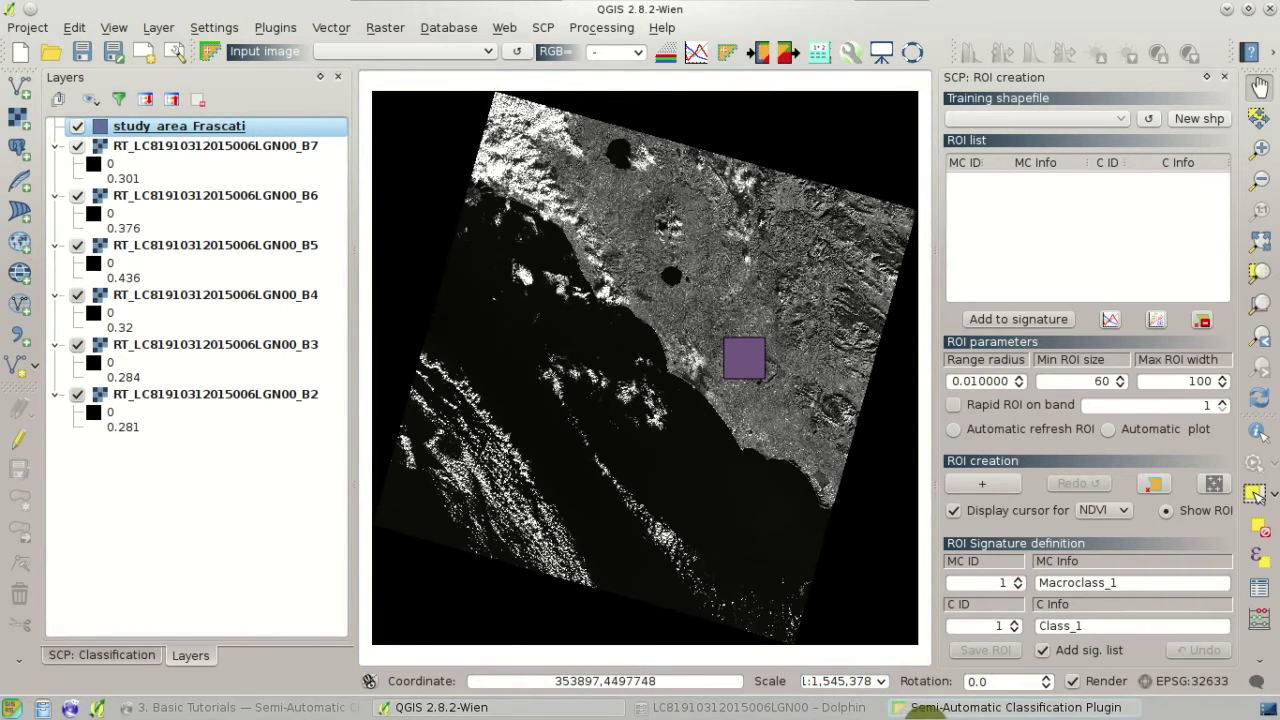
{"action": "left_click", "coordinate": [928, 708]}
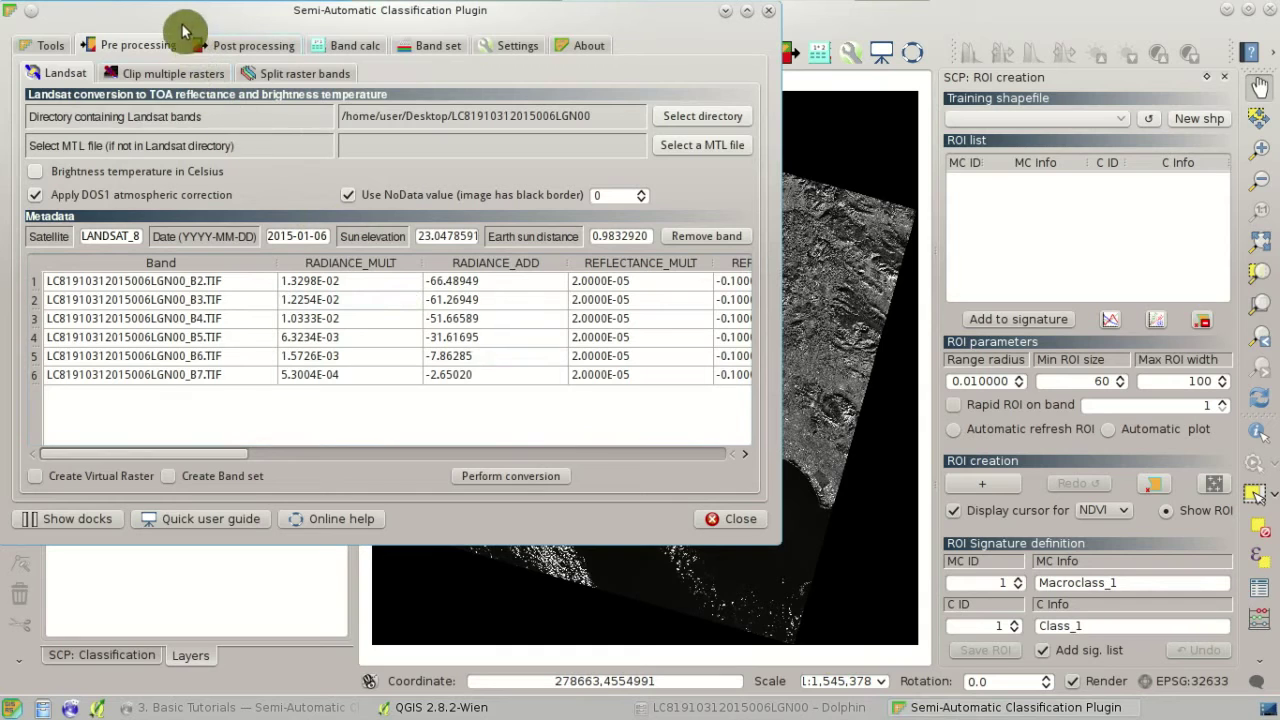
{"action": "left_click_drag", "start_coordinate": [171, 43], "coordinate": [560, 160]}
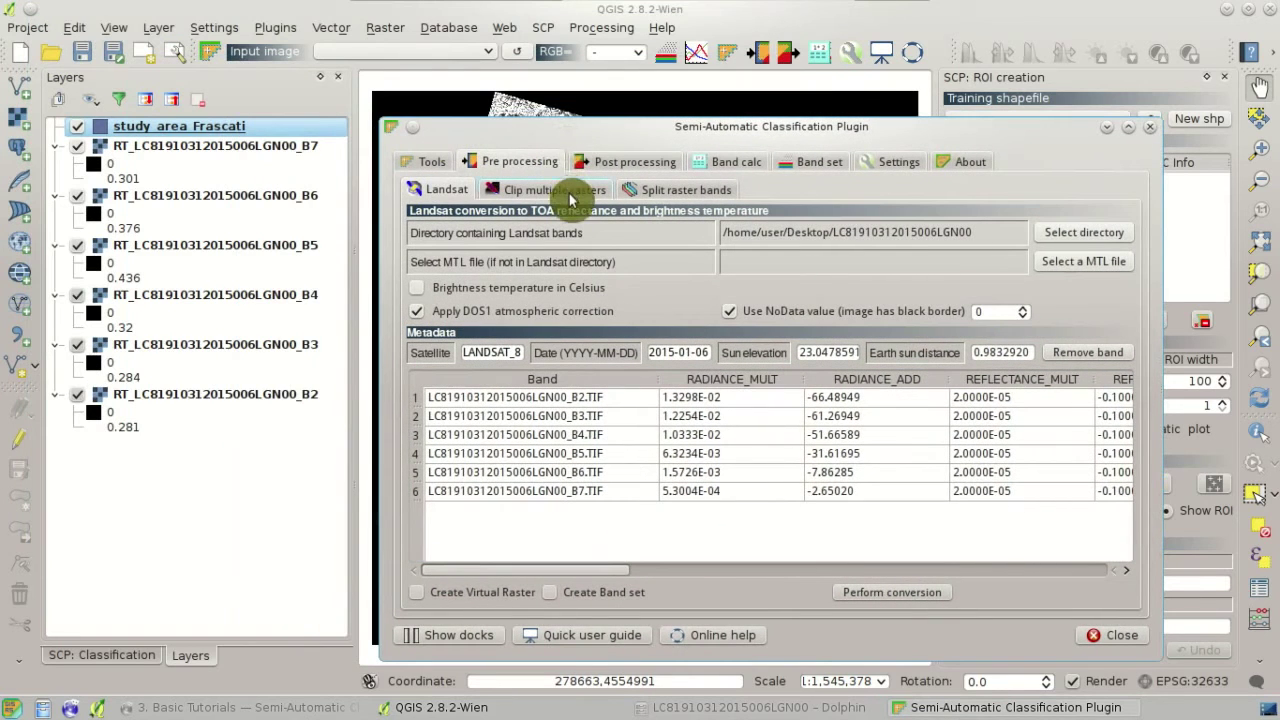
{"action": "left_click", "coordinate": [562, 190]}
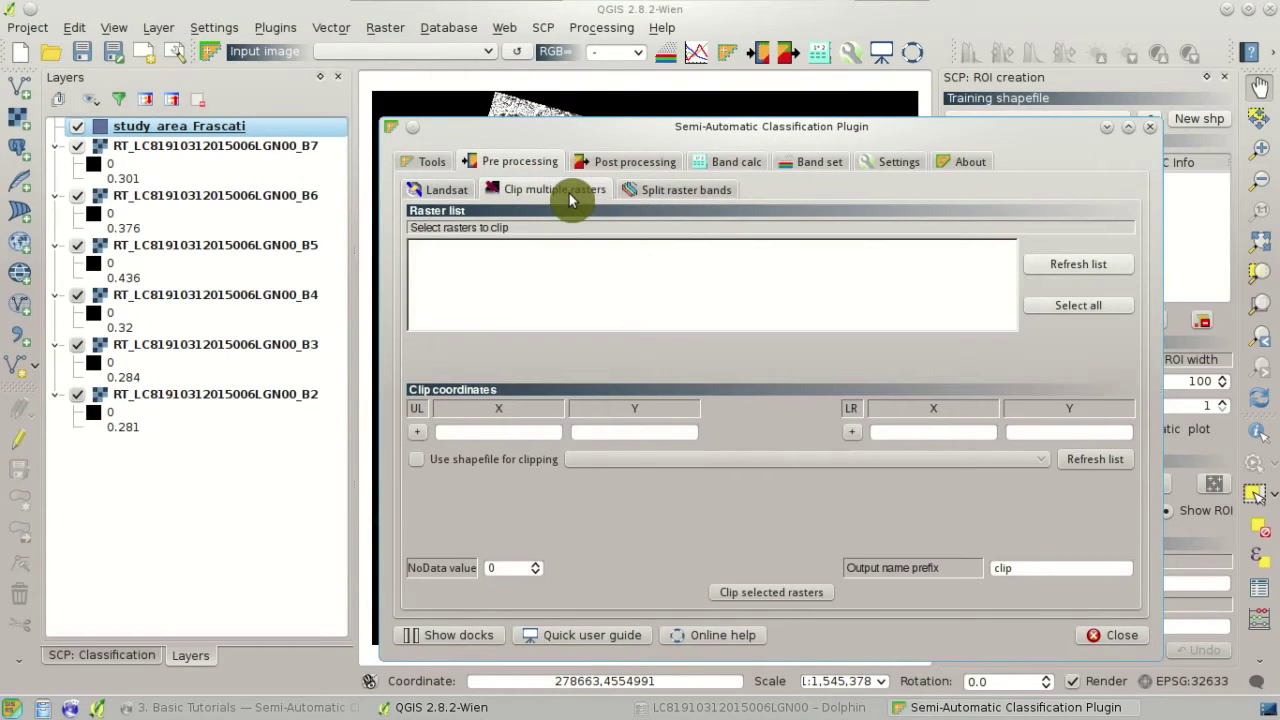
{"action": "left_click", "coordinate": [1080, 275]}
{"action": "left_click_drag", "start_coordinate": [1012, 278], "coordinate": [978, 237]}
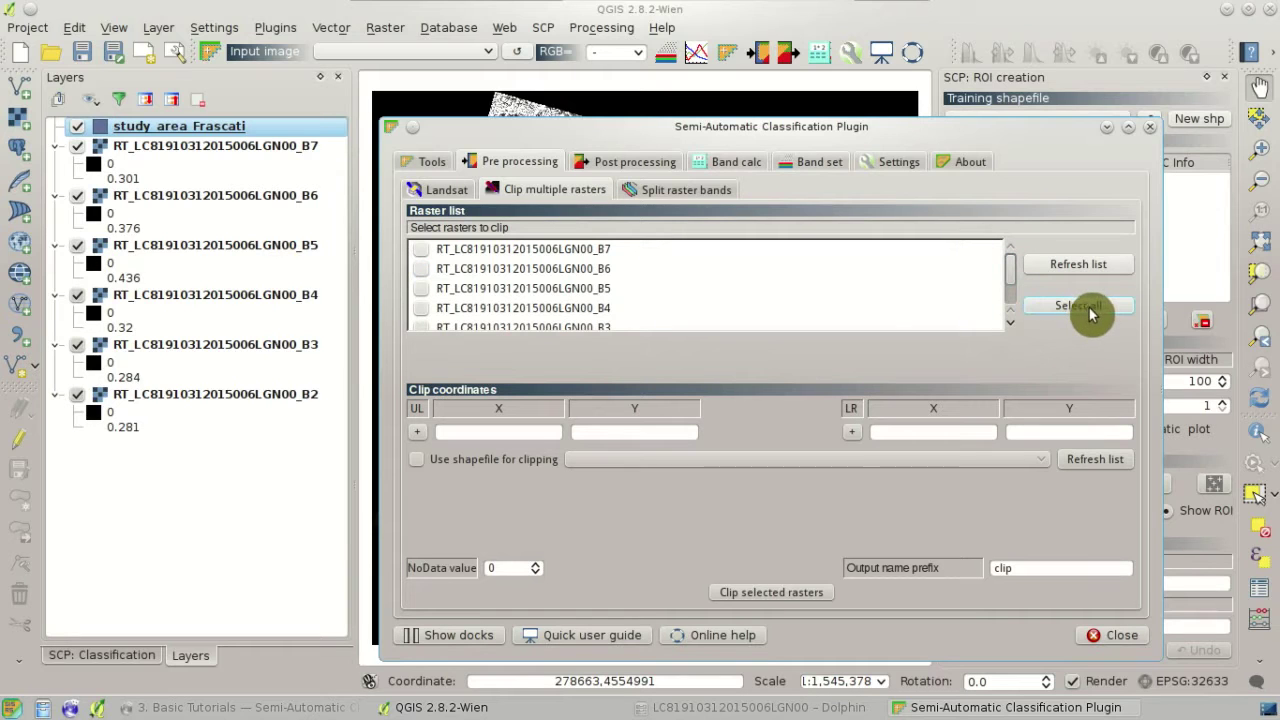
{"action": "left_click_drag", "start_coordinate": [1012, 278], "coordinate": [1006, 251]}
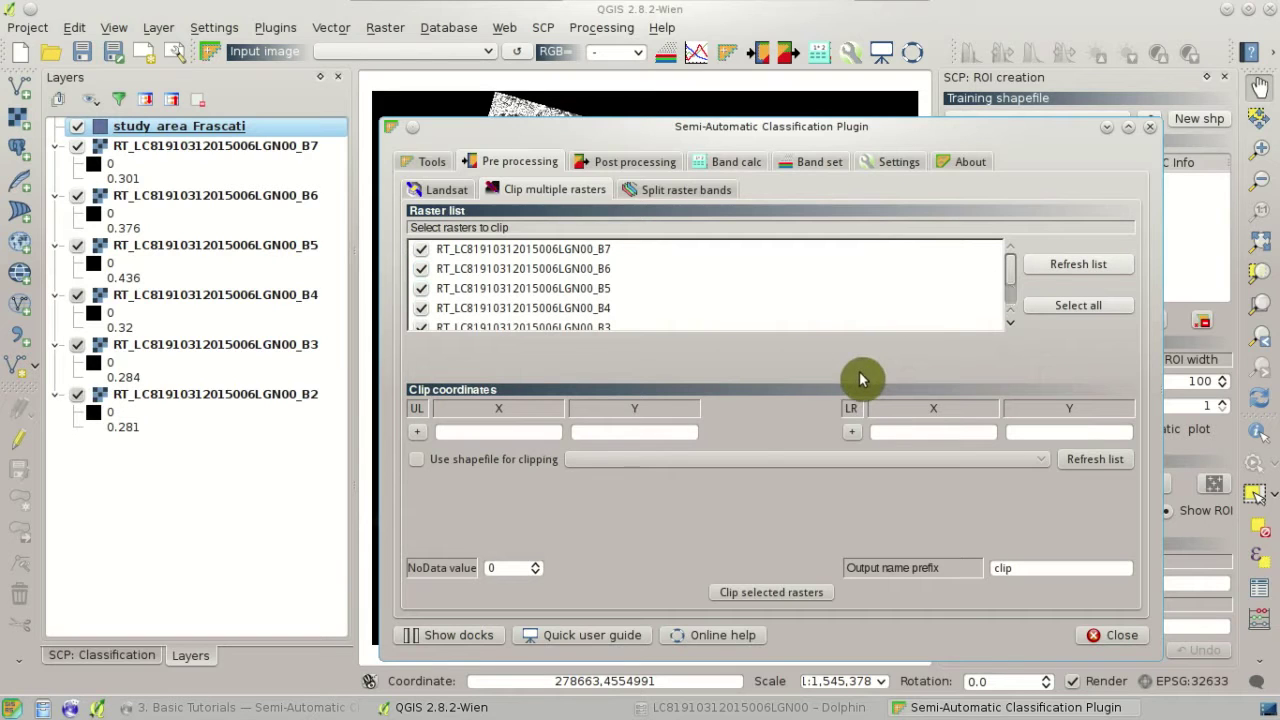
Enable clipping by shapefile with study_area_Frascati as the clip layer, and check the selection of bands in the raster list.
{"action": "left_click", "coordinate": [458, 468]}
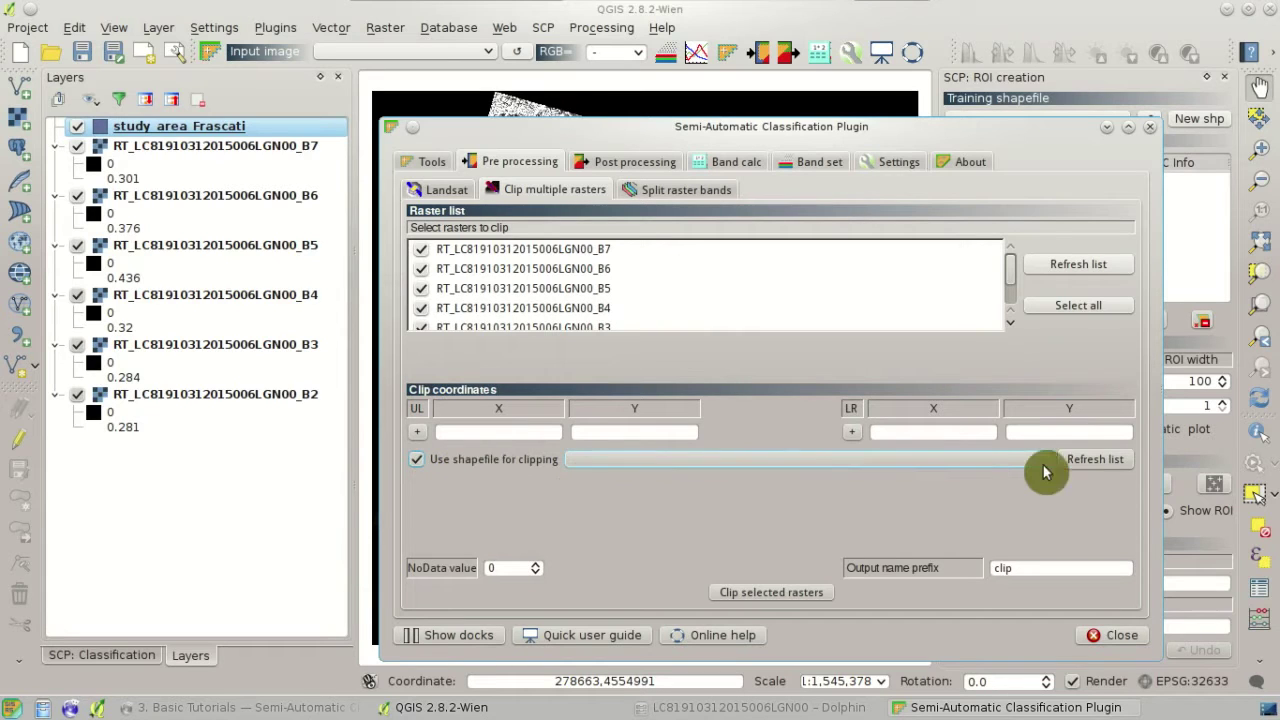
{"action": "left_click", "coordinate": [1110, 466]}
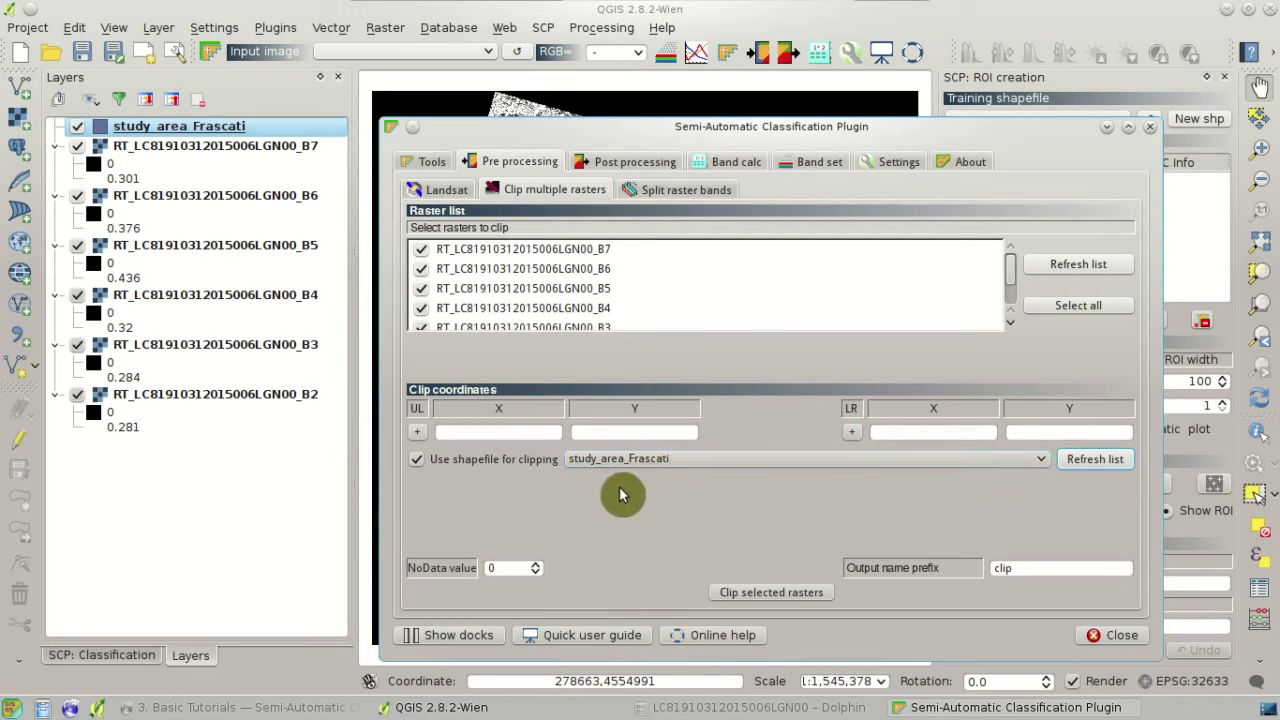
{"action": "left_click_drag", "start_coordinate": [612, 142], "coordinate": [688, 74]}
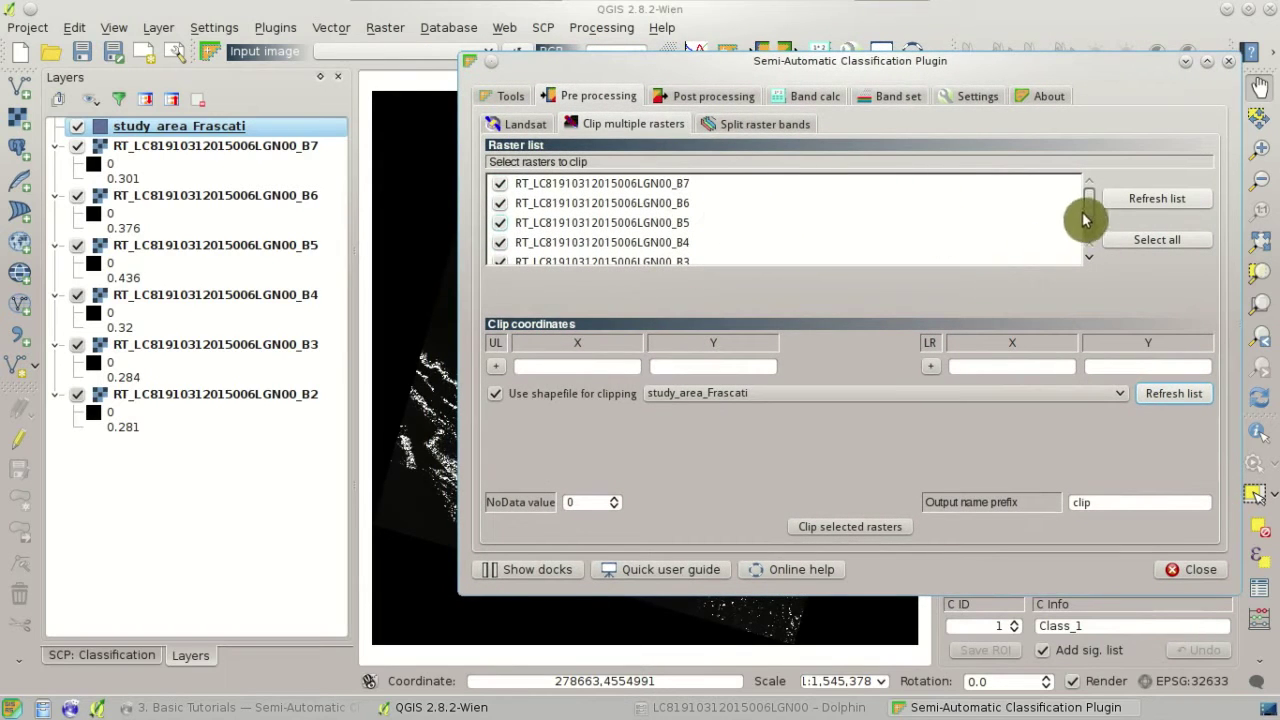
{"action": "scroll", "coordinate": [1091, 210], "scroll_direction": "down", "scroll_amount": 1}
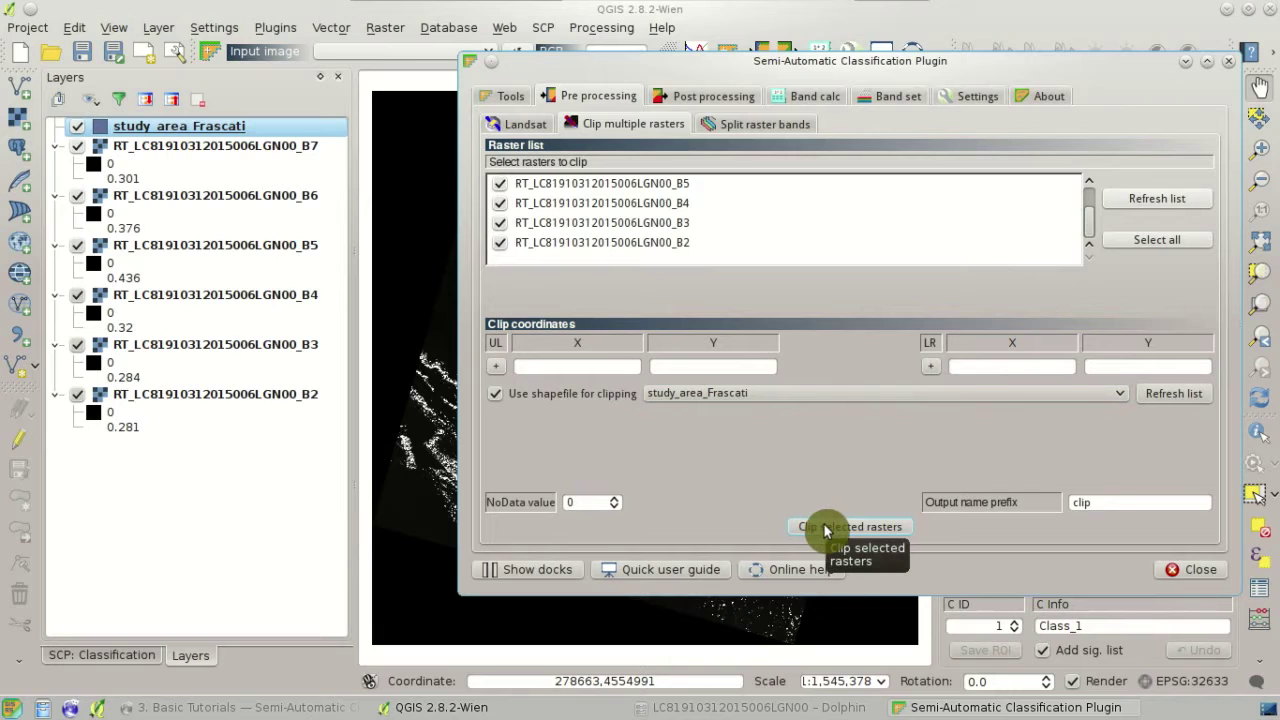
Clip the selected rasters and save the output in a new desktop folder named clip.
{"action": "left_click", "coordinate": [886, 530]}
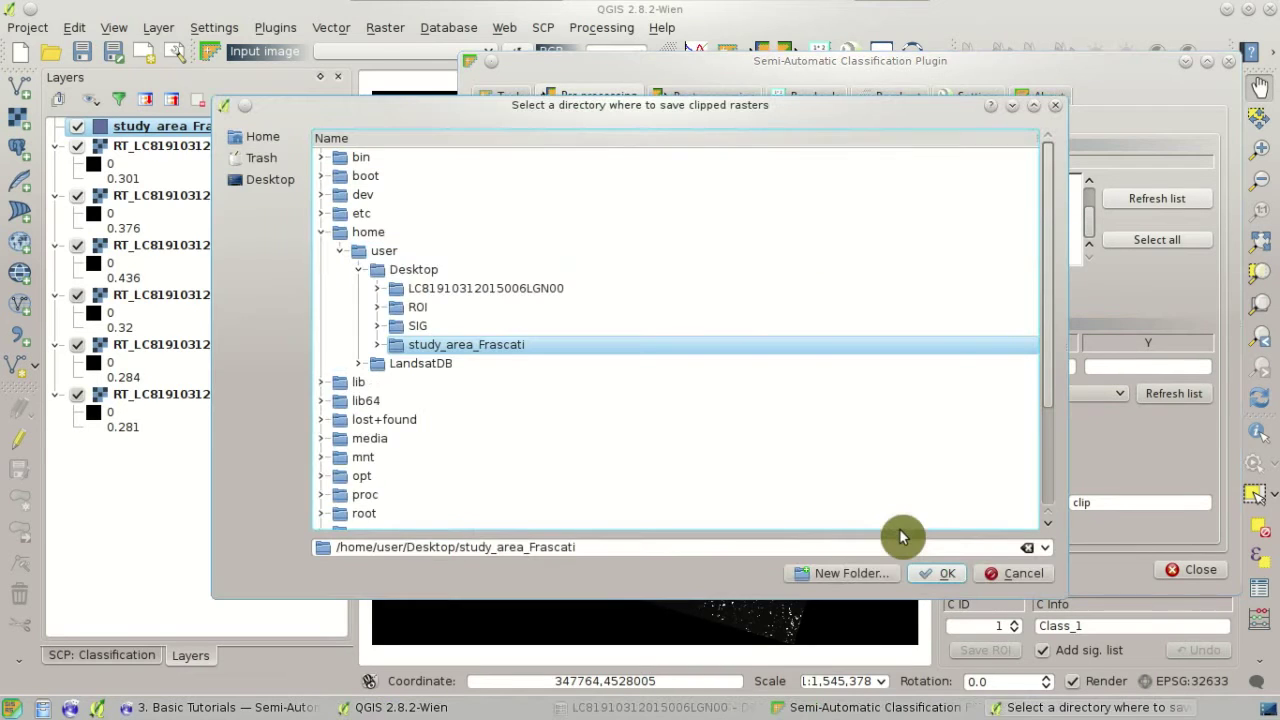
{"action": "left_click", "coordinate": [418, 271]}
{"action": "left_click", "coordinate": [872, 574]}
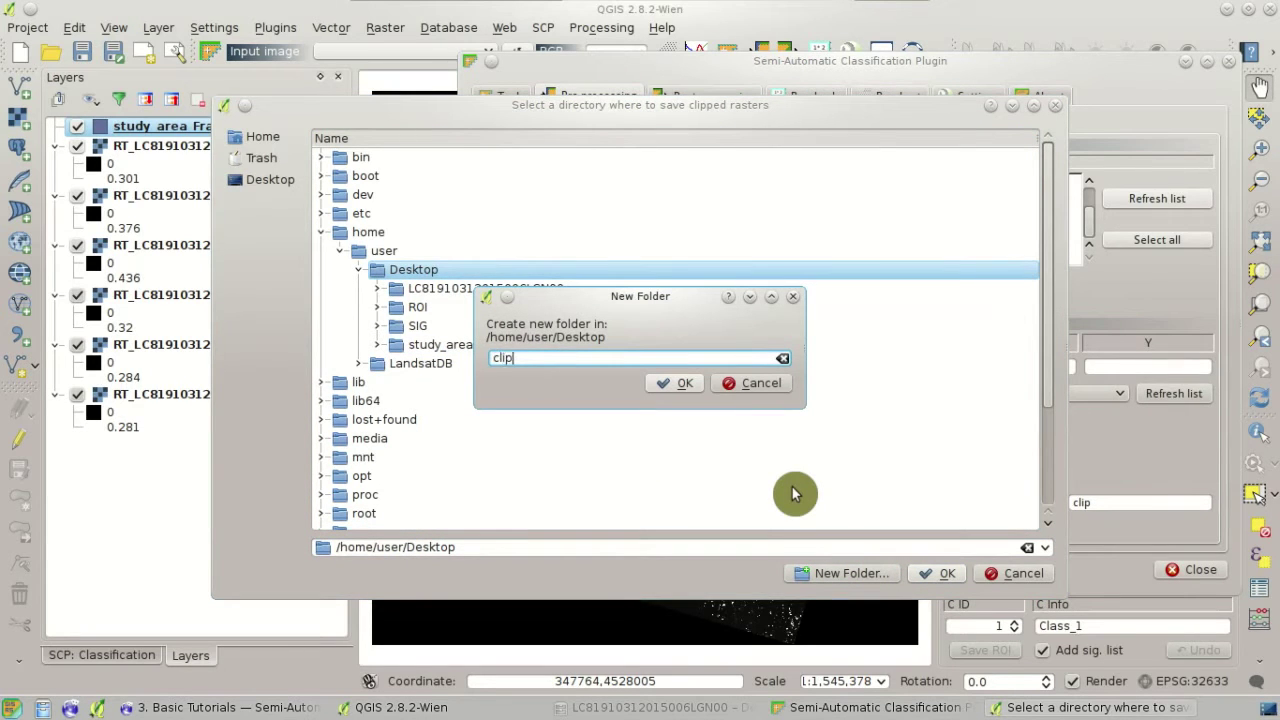
{"action": "left_click", "coordinate": [668, 390]}
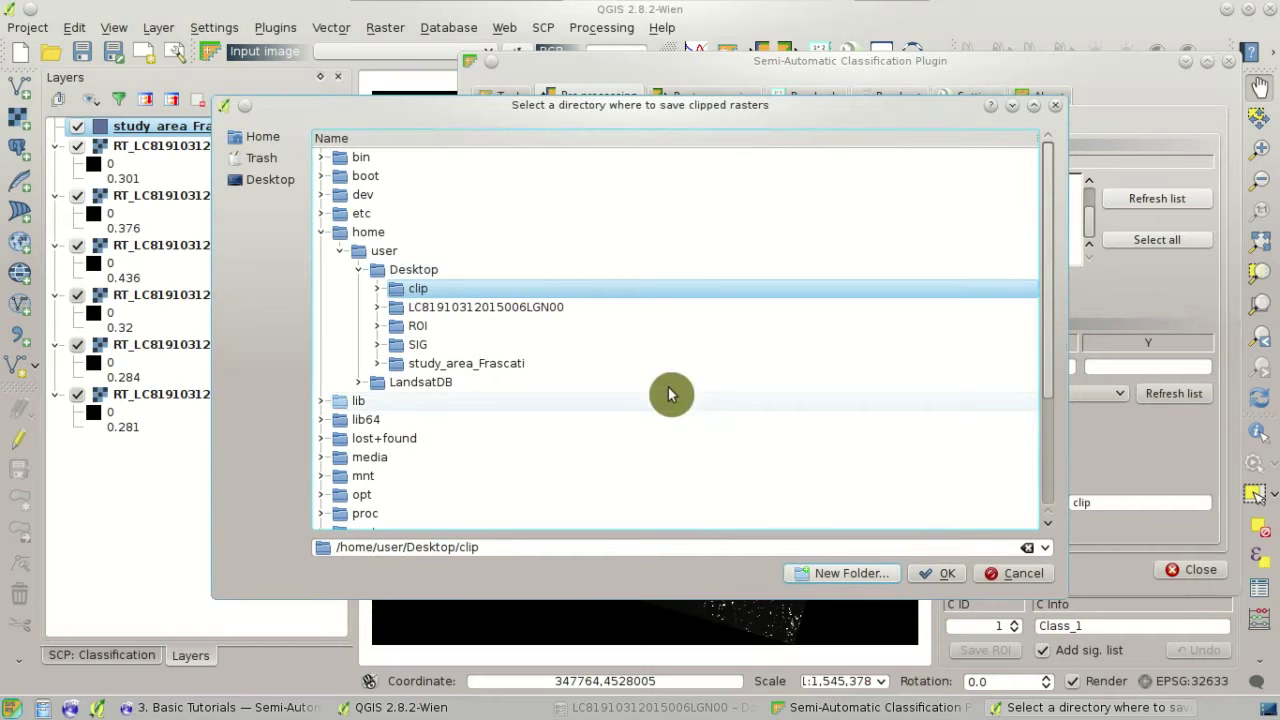
{"action": "left_click", "coordinate": [946, 578]}
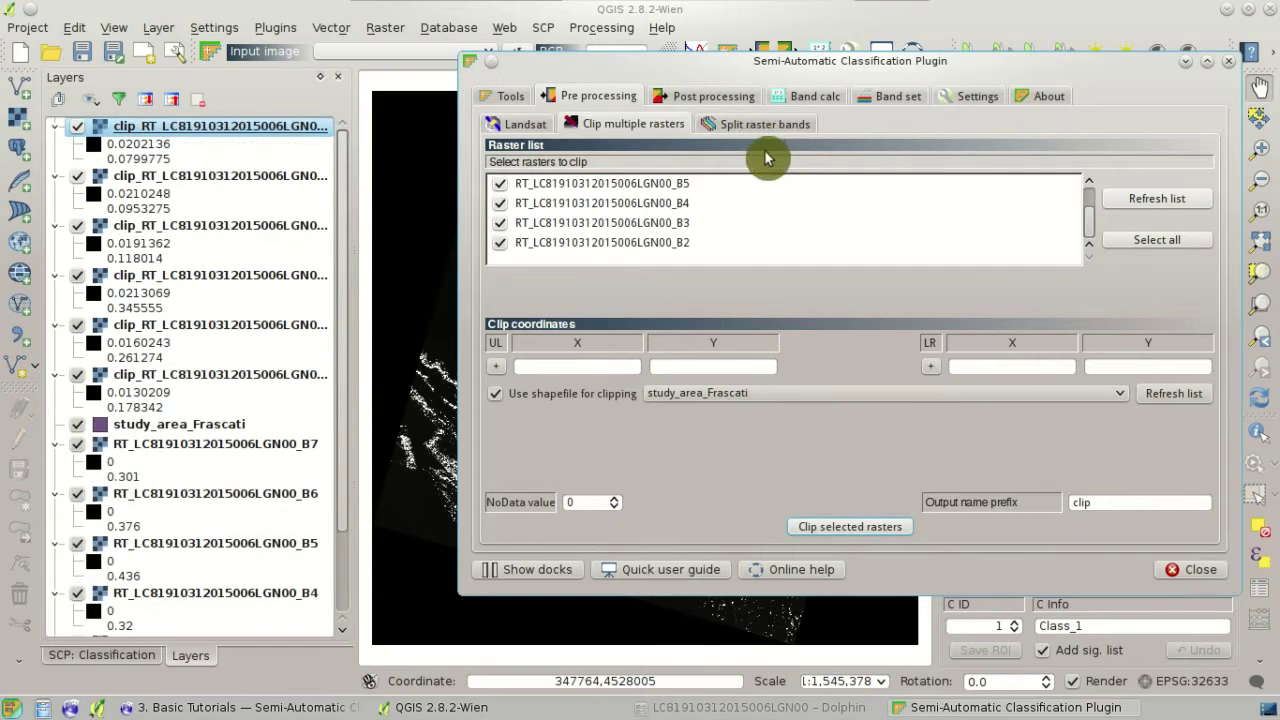
Zoom the map to the first clipped raster, clear the plugin window out of view and look over the layer list.
{"action": "left_click_drag", "start_coordinate": [630, 65], "coordinate": [892, 164]}
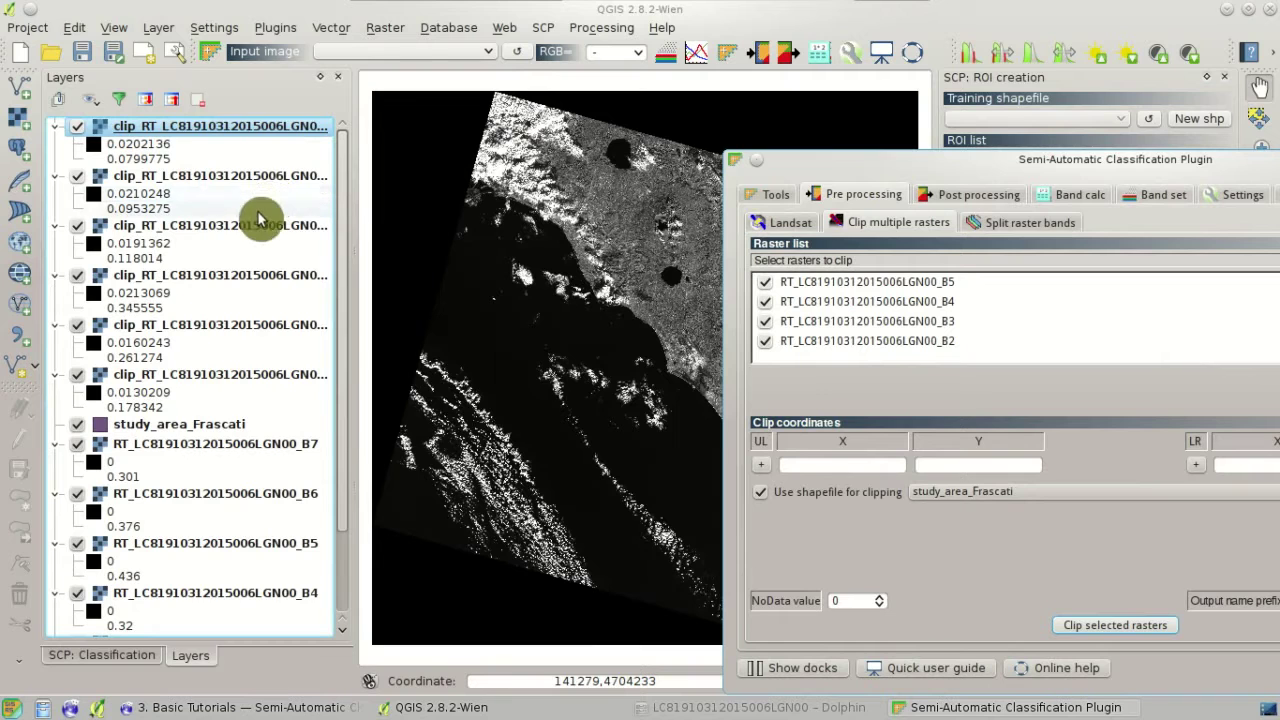
{"action": "right_click", "coordinate": [171, 132]}
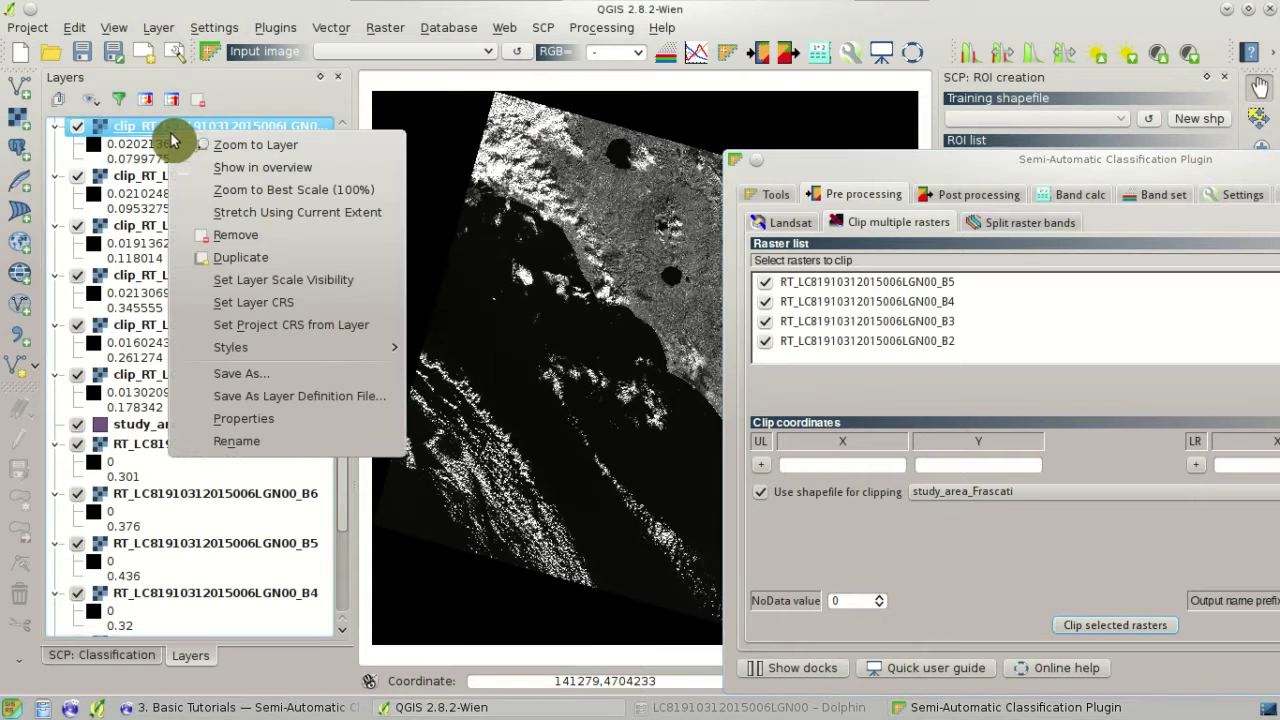
{"action": "left_click", "coordinate": [245, 148]}
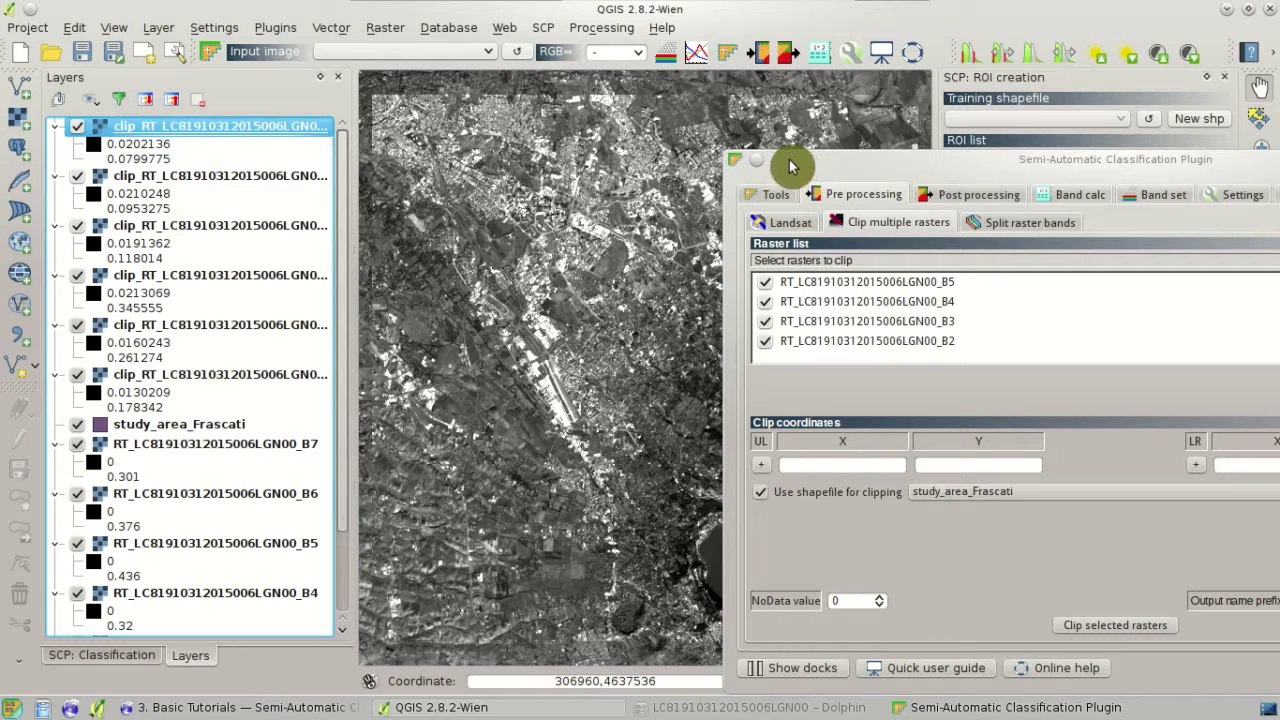
{"action": "left_click_drag", "start_coordinate": [940, 178], "coordinate": [1125, 205]}
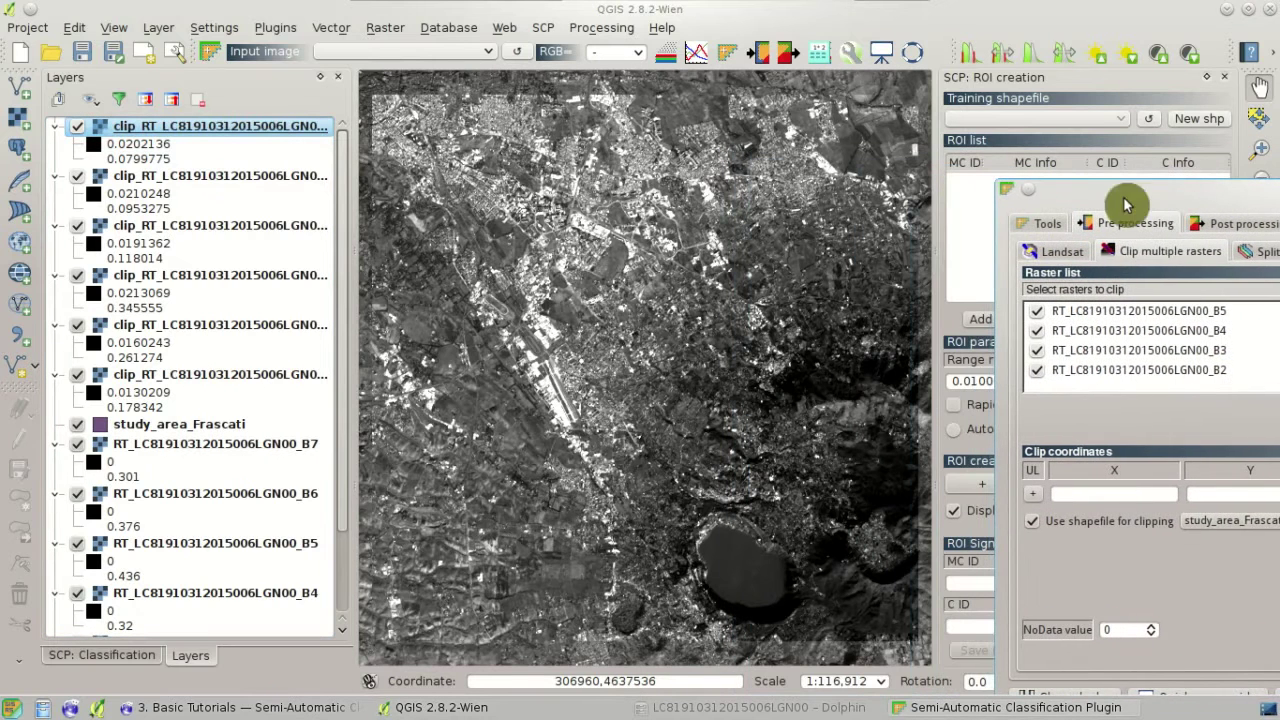
{"action": "left_click", "coordinate": [345, 205]}
{"action": "scroll", "coordinate": [345, 210], "scroll_direction": "down", "scroll_amount": 1}
{"action": "scroll", "coordinate": [340, 190], "scroll_direction": "up", "scroll_amount": 1}
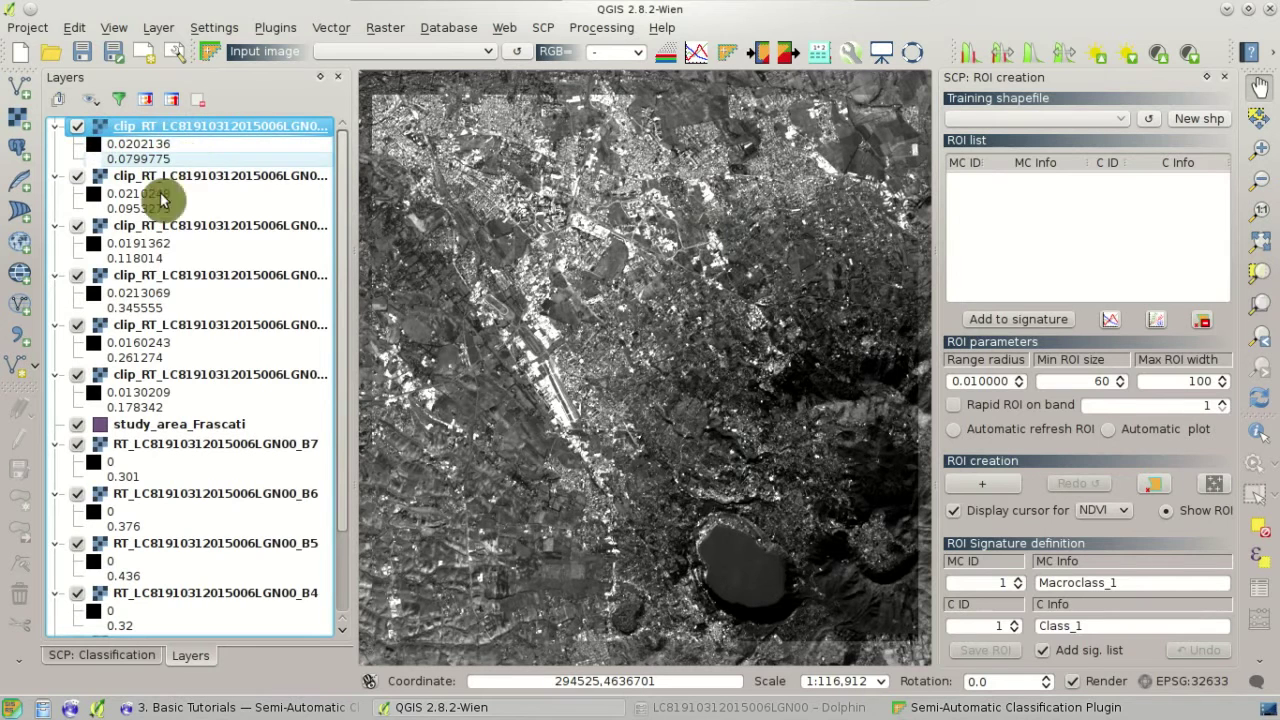
Hide and remove the six unclipped RT_ bands B2 to B7 from the project, and widen the layer list.
{"action": "left_click", "coordinate": [77, 444]}
{"action": "left_click", "coordinate": [77, 494]}
{"action": "left_click", "coordinate": [77, 543]}
{"action": "left_click", "coordinate": [77, 593]}
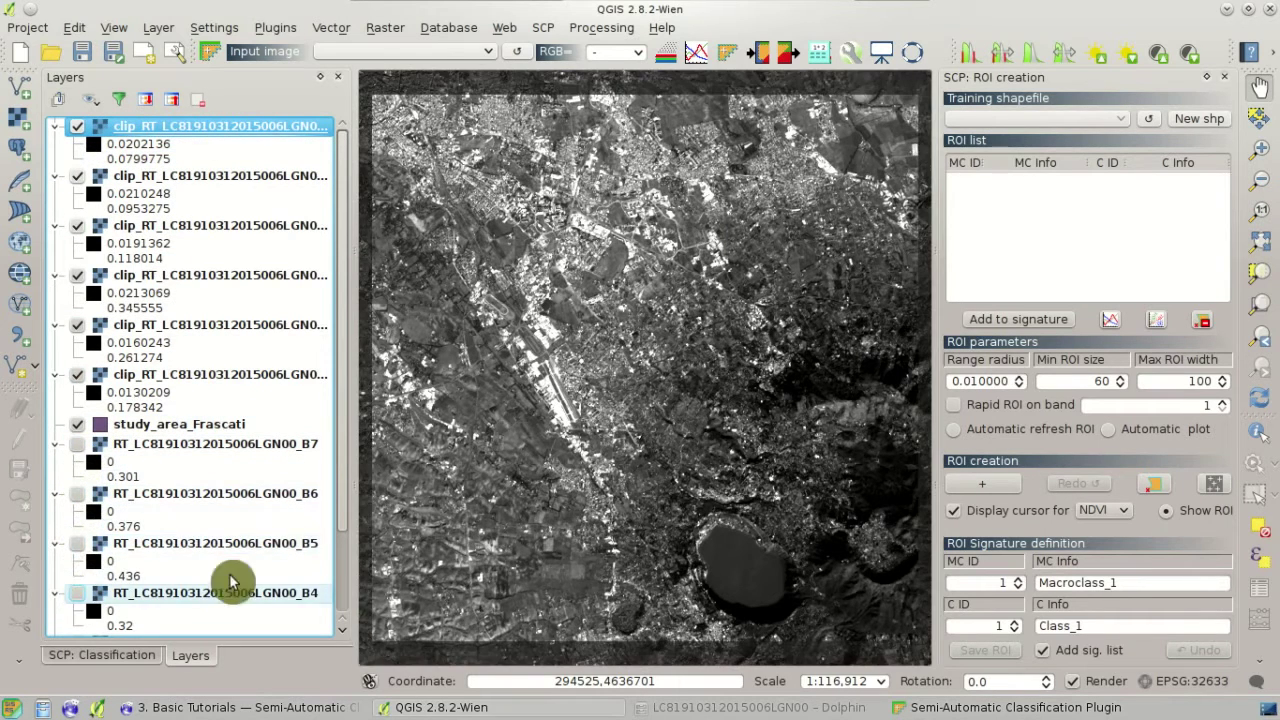
{"action": "scroll", "coordinate": [335, 527], "scroll_direction": "down", "scroll_amount": 2}
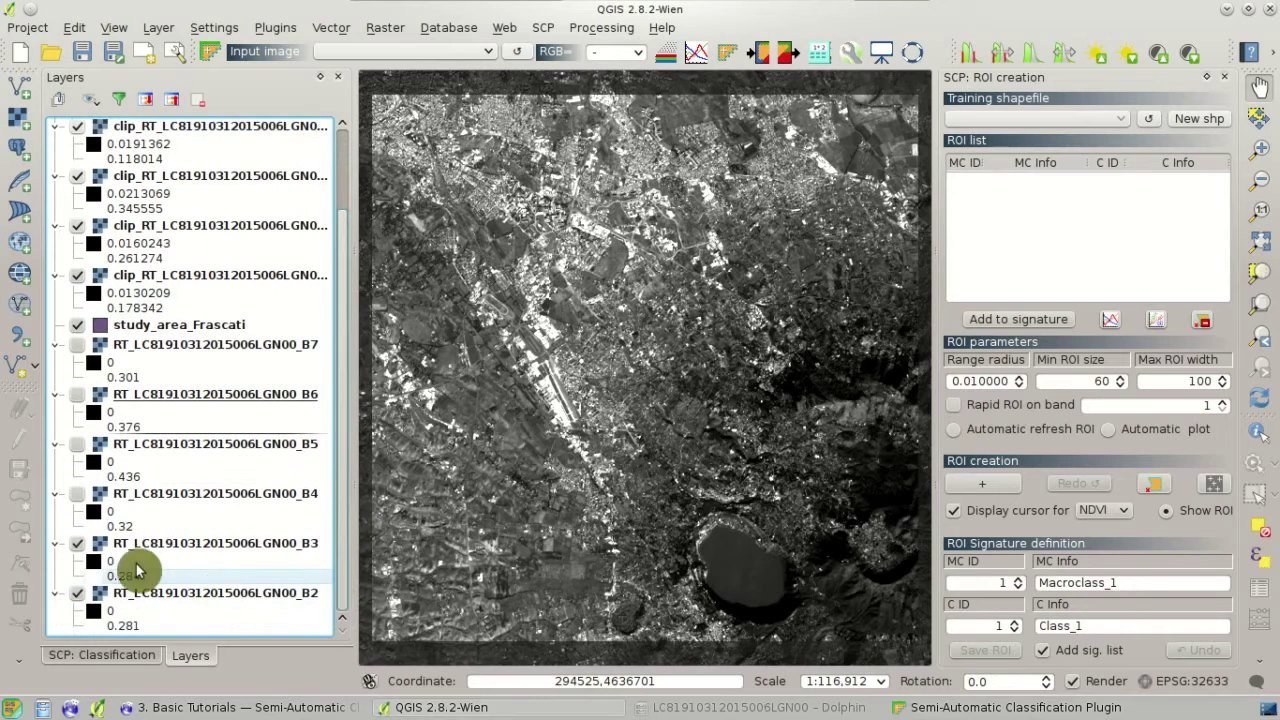
{"action": "left_click", "coordinate": [277, 350]}
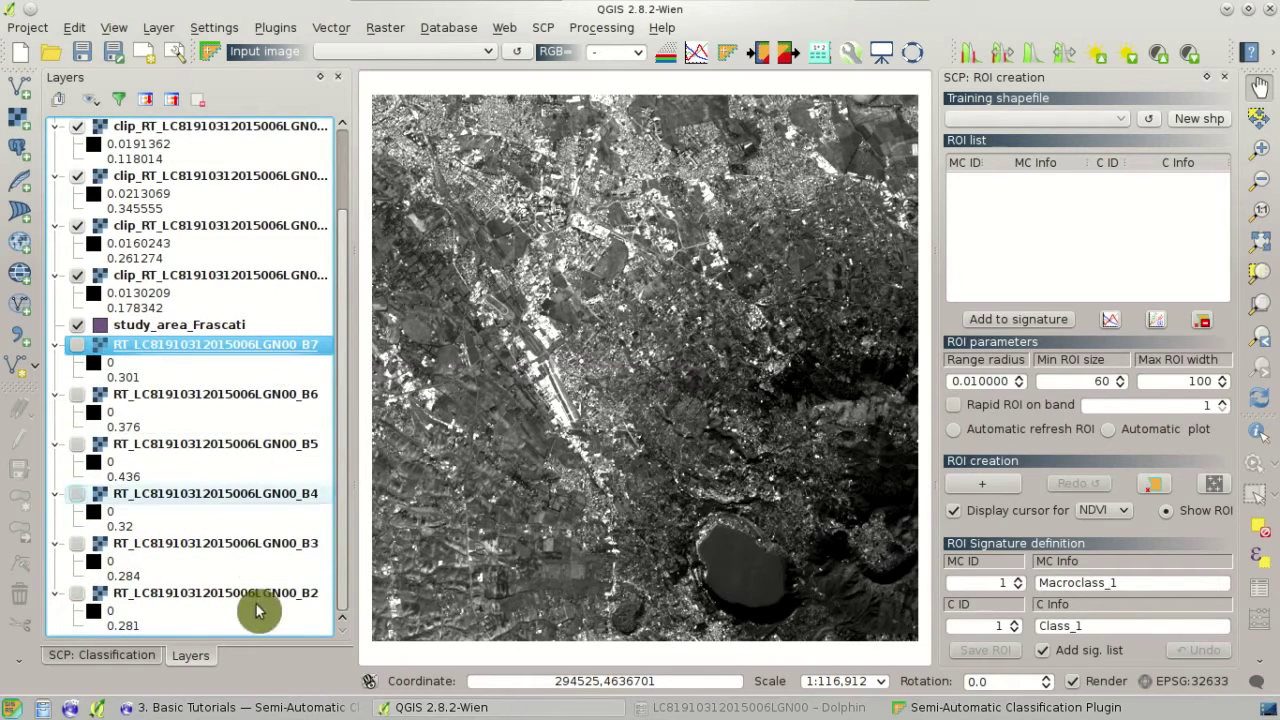
{"action": "left_click", "coordinate": [232, 597], "text": "shift"}
{"action": "right_click", "coordinate": [232, 597]}
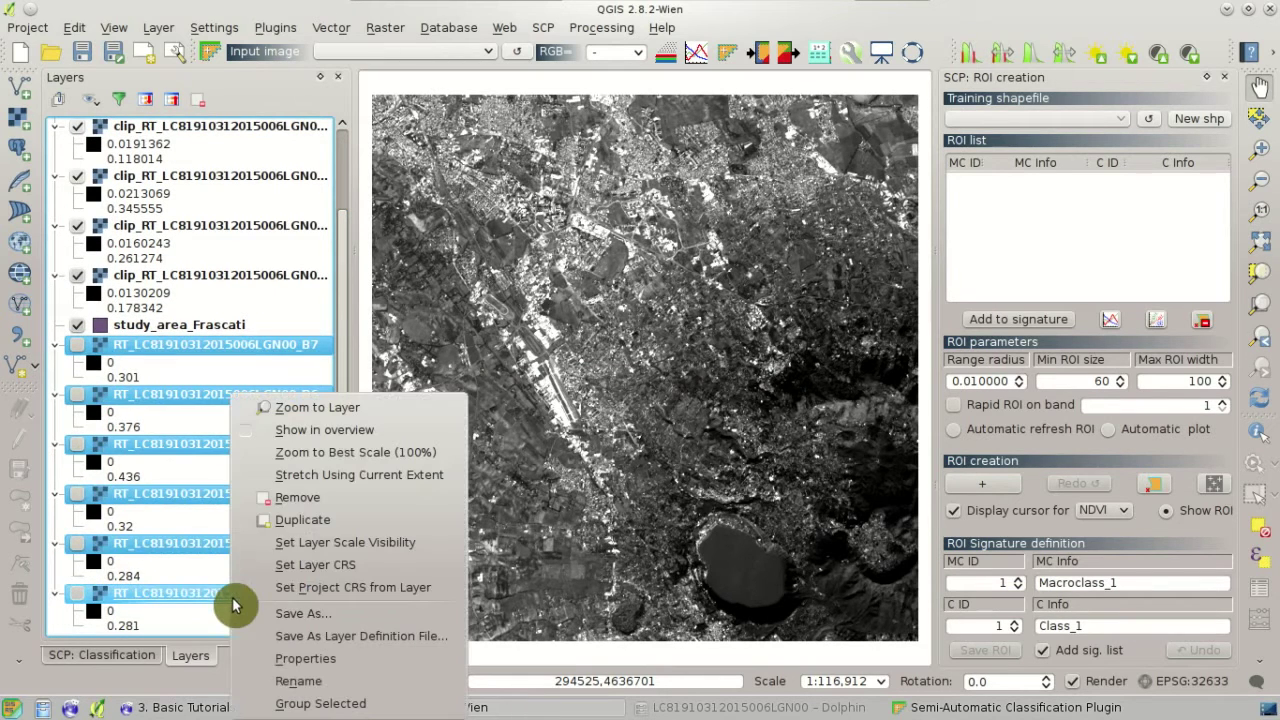
{"action": "left_click", "coordinate": [303, 499]}
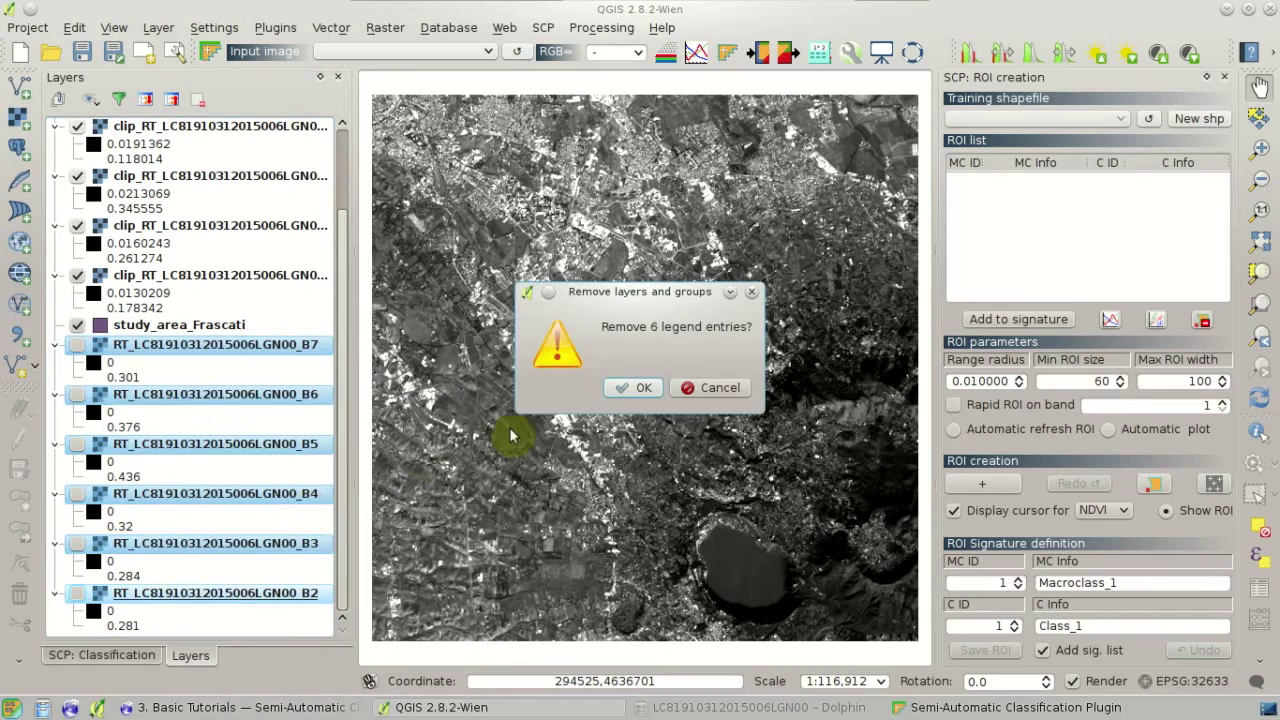
{"action": "left_click", "coordinate": [636, 388]}
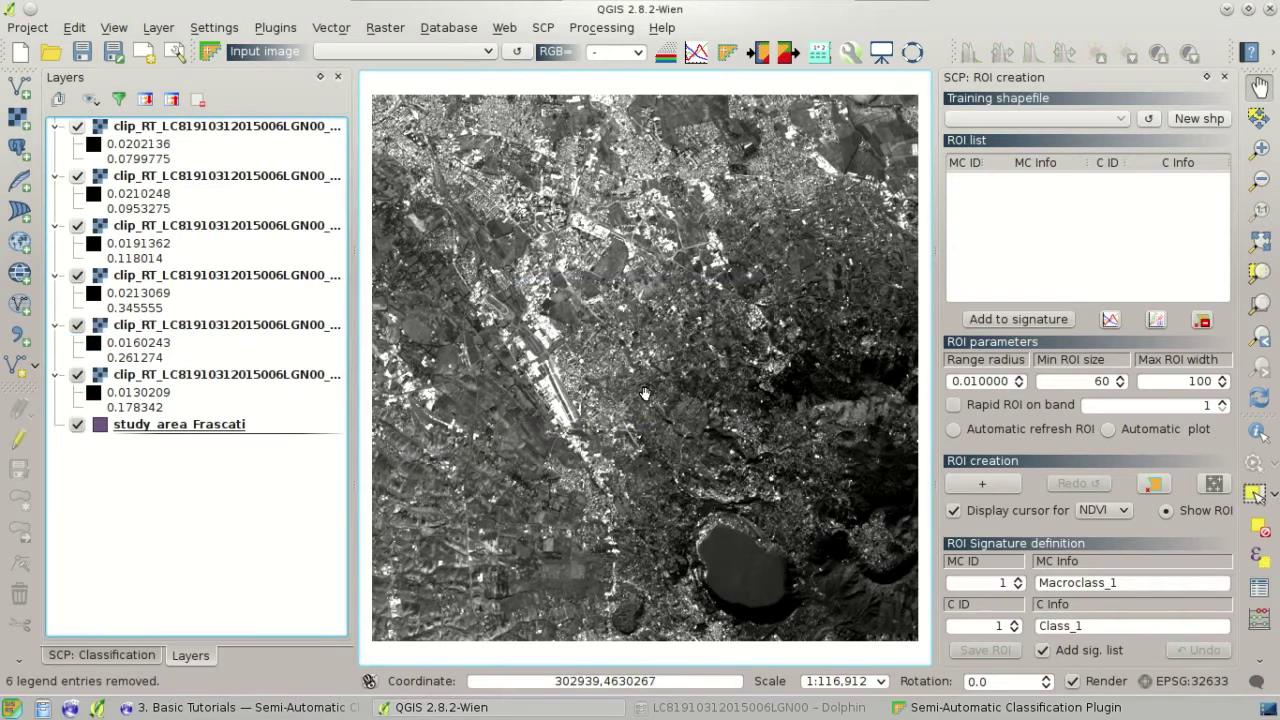
{"action": "mouse_move", "coordinate": [368, 378]}
{"action": "left_mouse_down"}
{"action": "mouse_move", "coordinate": [351, 366]}
{"action": "mouse_move", "coordinate": [384, 366]}
{"action": "left_mouse_up"}
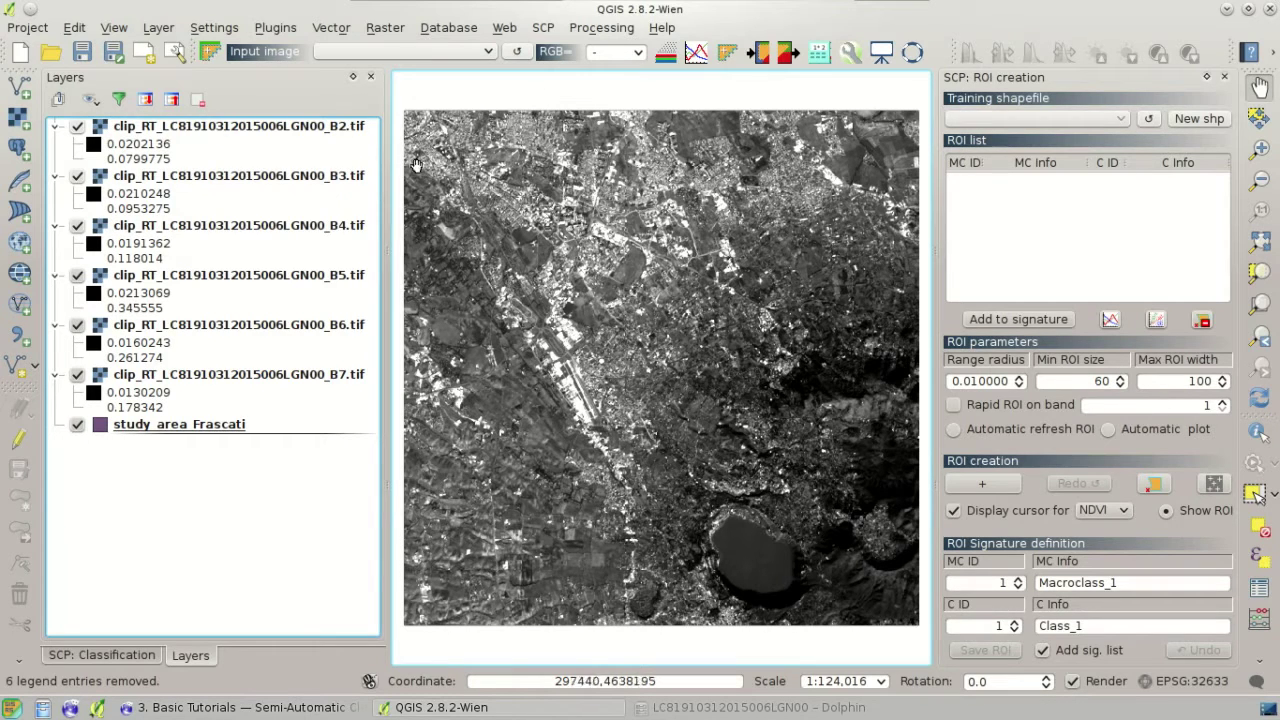
Add all the clipped bands to the plugin's band set and widen the band name column to show the full names.
{"action": "left_click", "coordinate": [665, 62]}
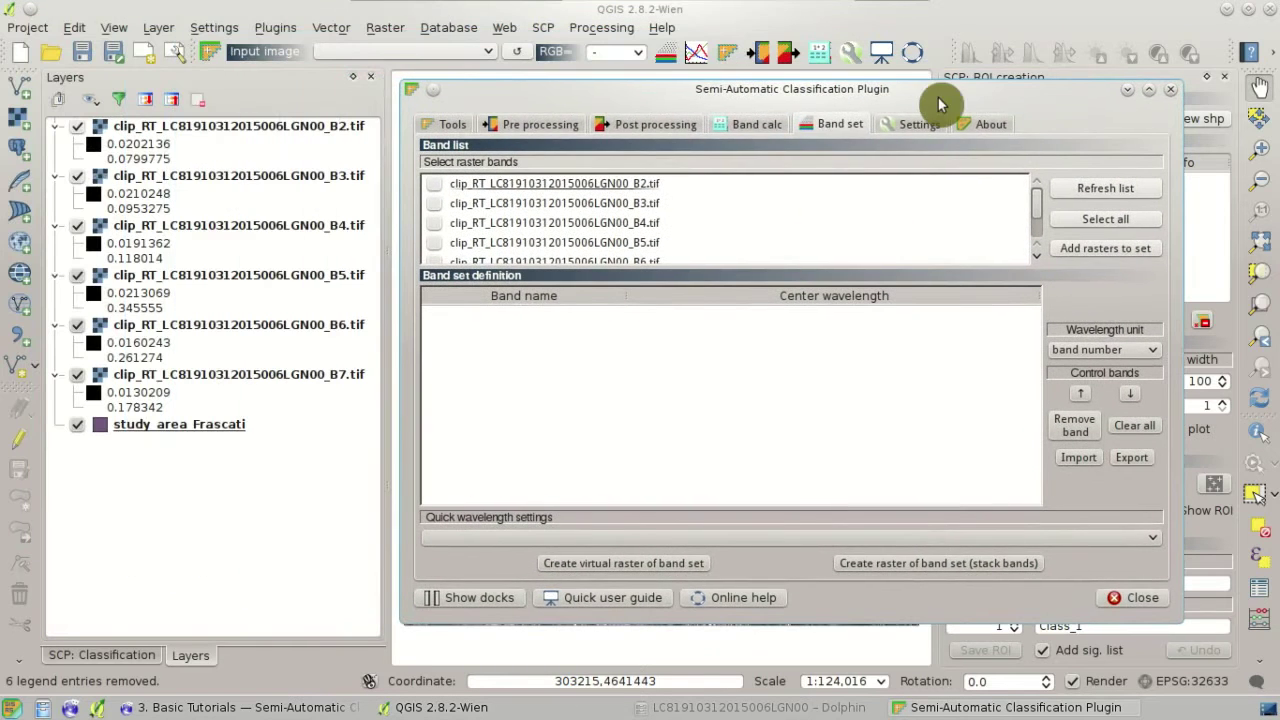
{"action": "left_click_drag", "start_coordinate": [1038, 206], "coordinate": [1030, 150]}
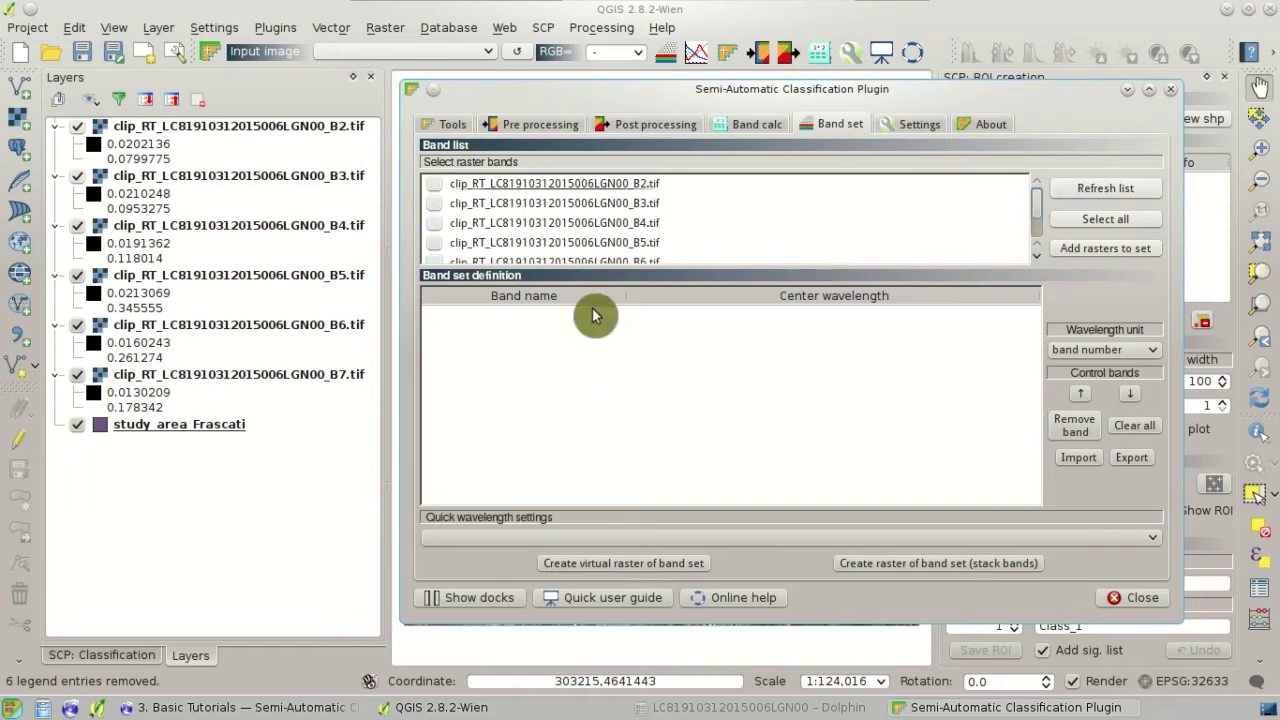
{"action": "left_click", "coordinate": [1107, 220]}
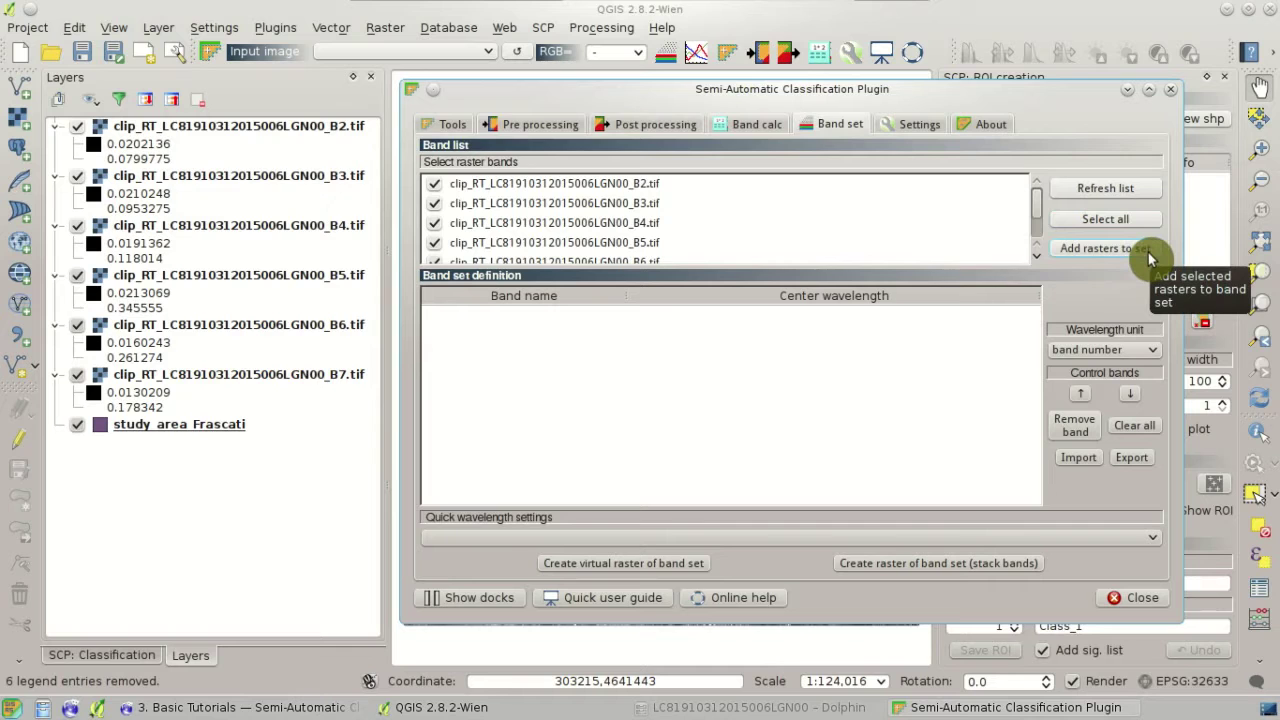
{"action": "left_click", "coordinate": [1105, 248]}
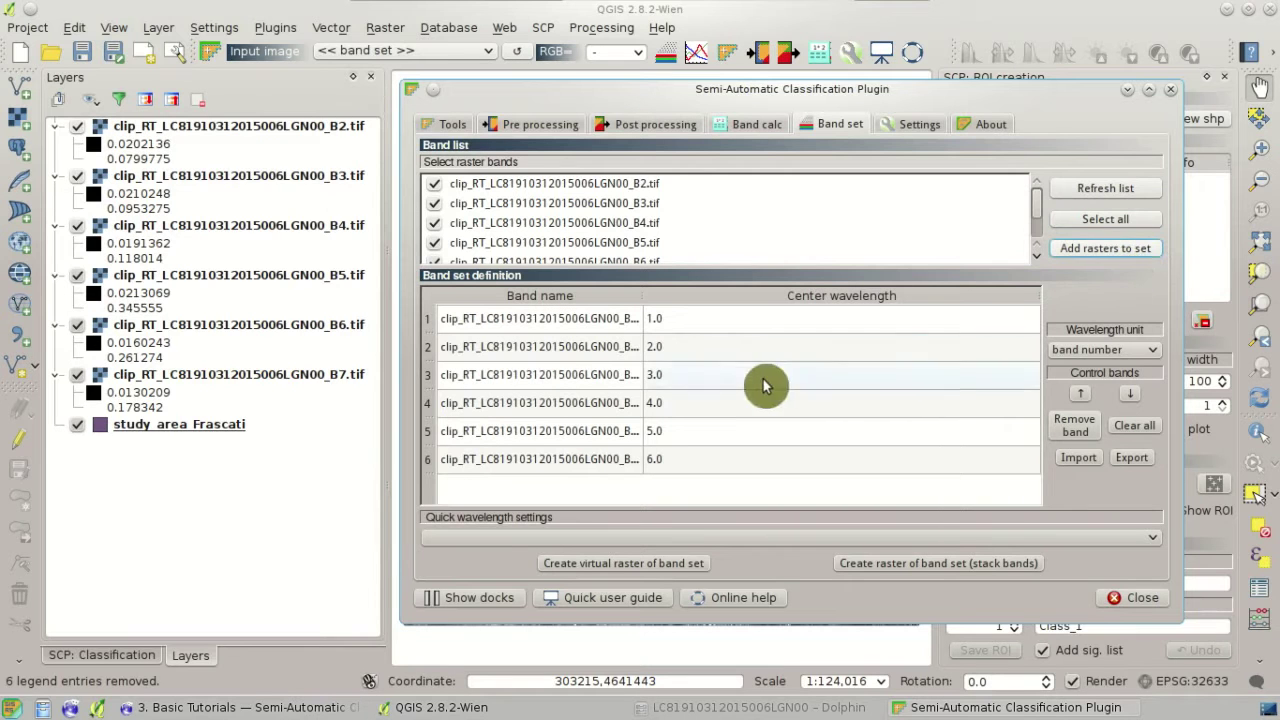
{"action": "left_click_drag", "start_coordinate": [643, 296], "coordinate": [699, 297]}
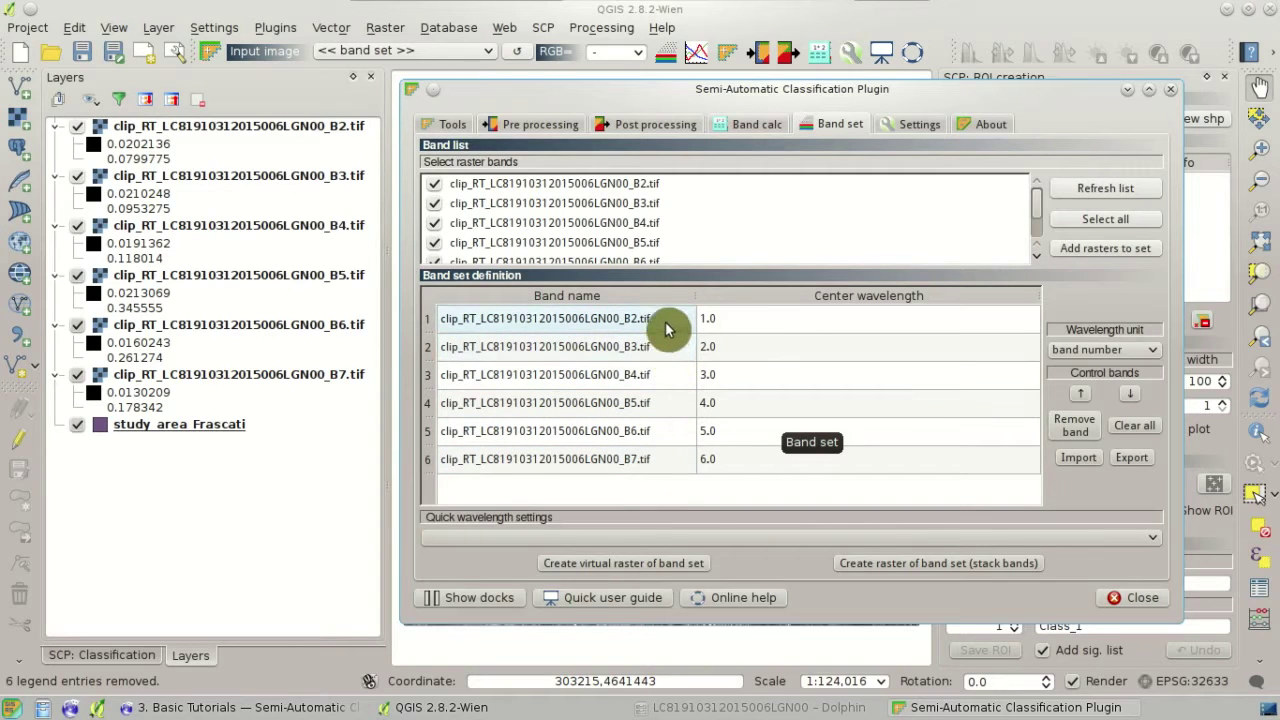
Try reordering the band set by moving the B3 band one row down and back up.
{"action": "left_click", "coordinate": [665, 348]}
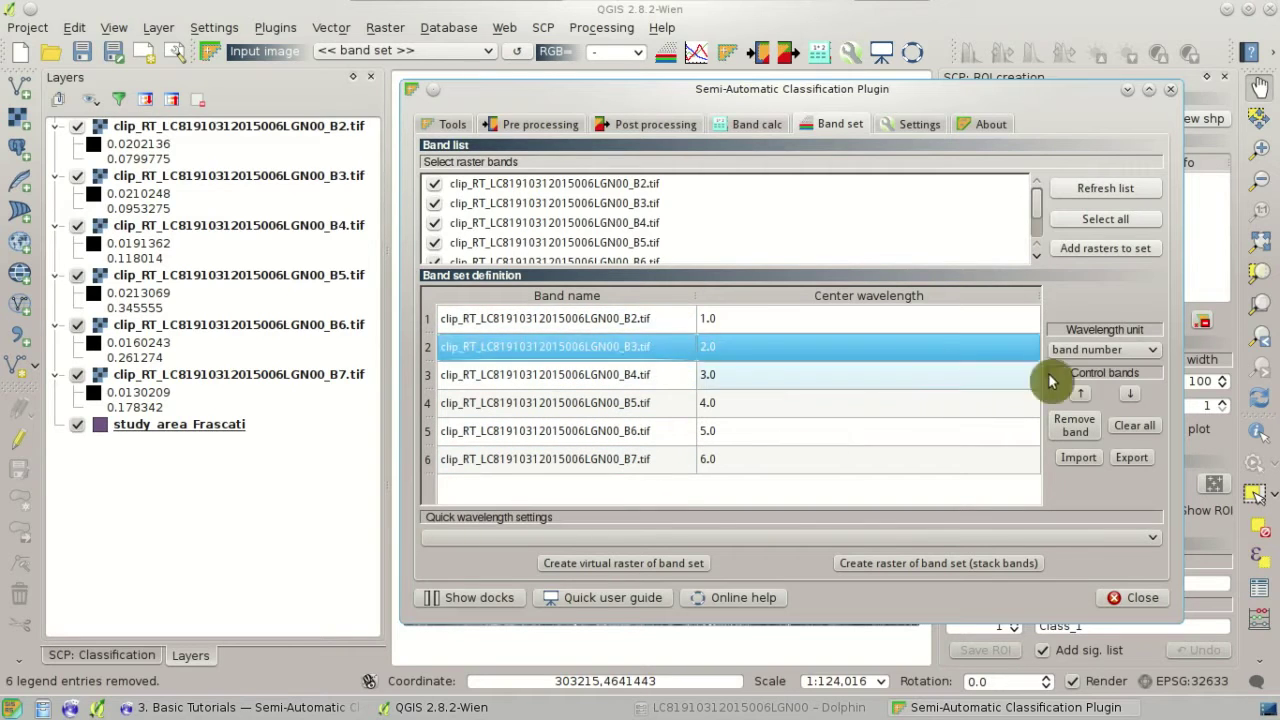
{"action": "left_click", "coordinate": [1131, 403]}
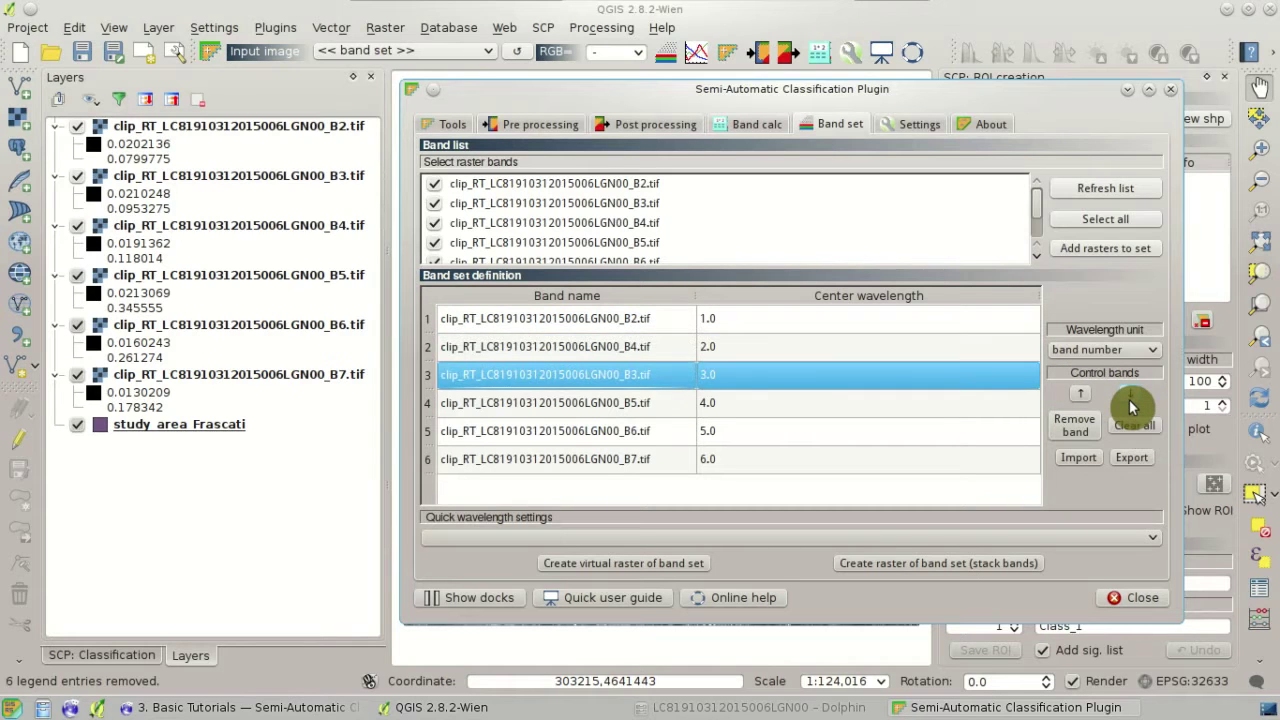
{"action": "left_click", "coordinate": [1131, 403]}
{"action": "left_click", "coordinate": [1085, 400]}
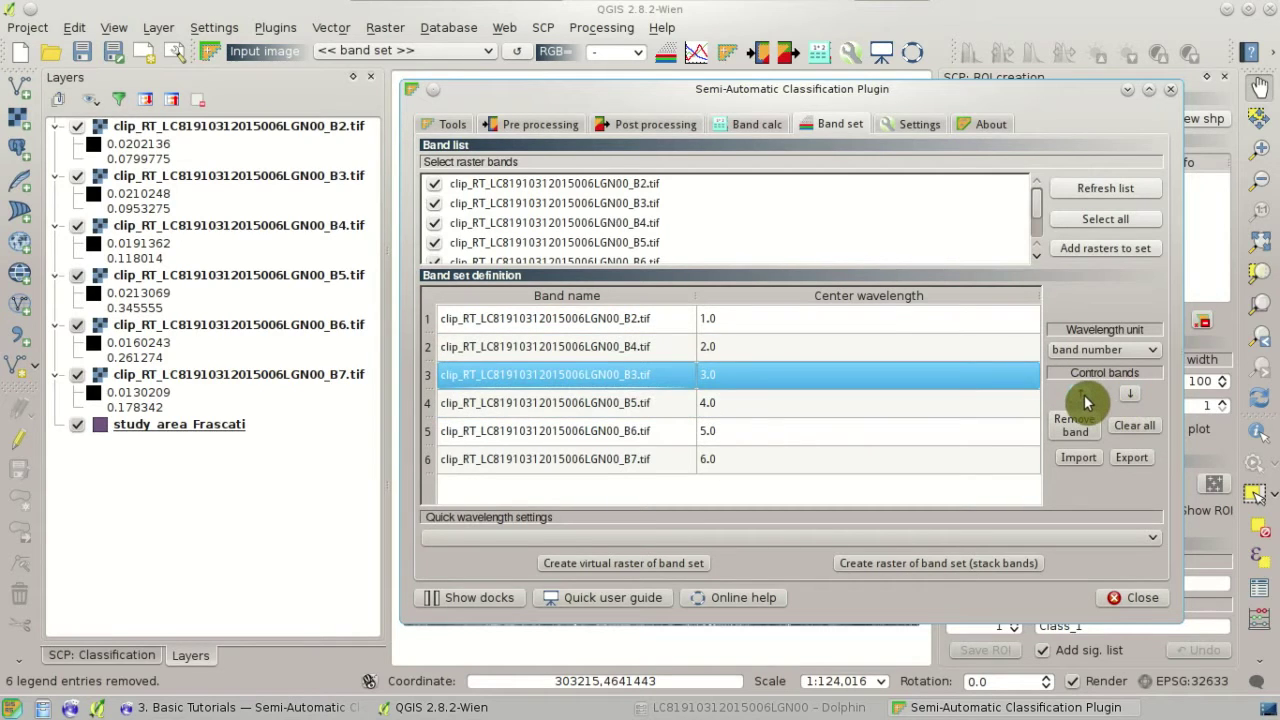
{"action": "left_click", "coordinate": [1085, 400]}
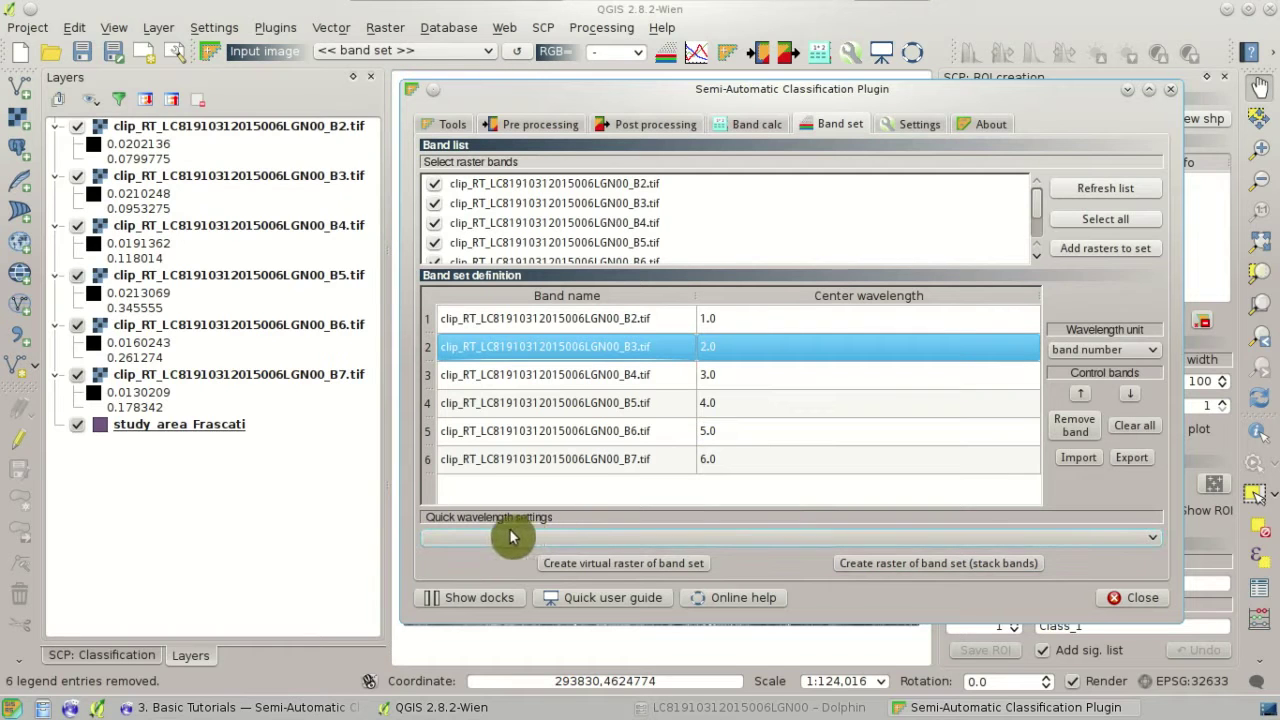
Apply the Landsat 8 OLI [bands 2, 3, 4, 5, 6, 7] wavelength preset to the band set, and show the classification dock.
{"action": "left_click", "coordinate": [645, 539]}
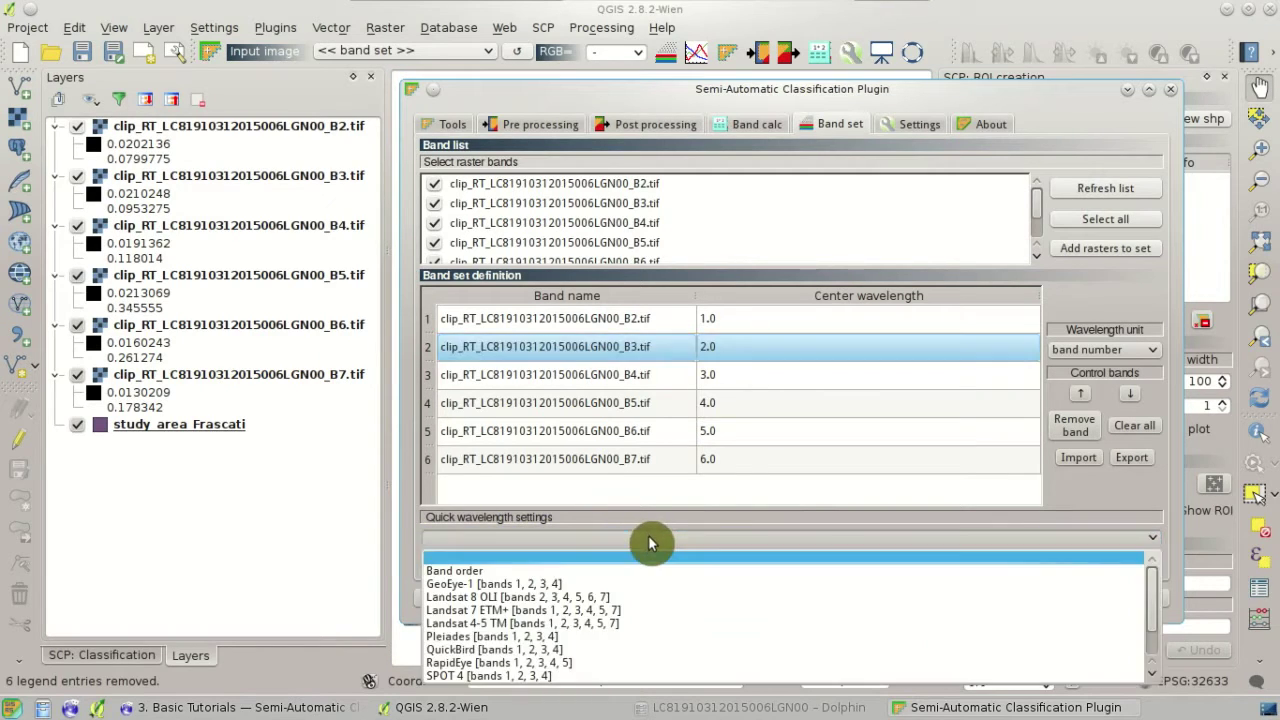
{"action": "left_click", "coordinate": [702, 597]}
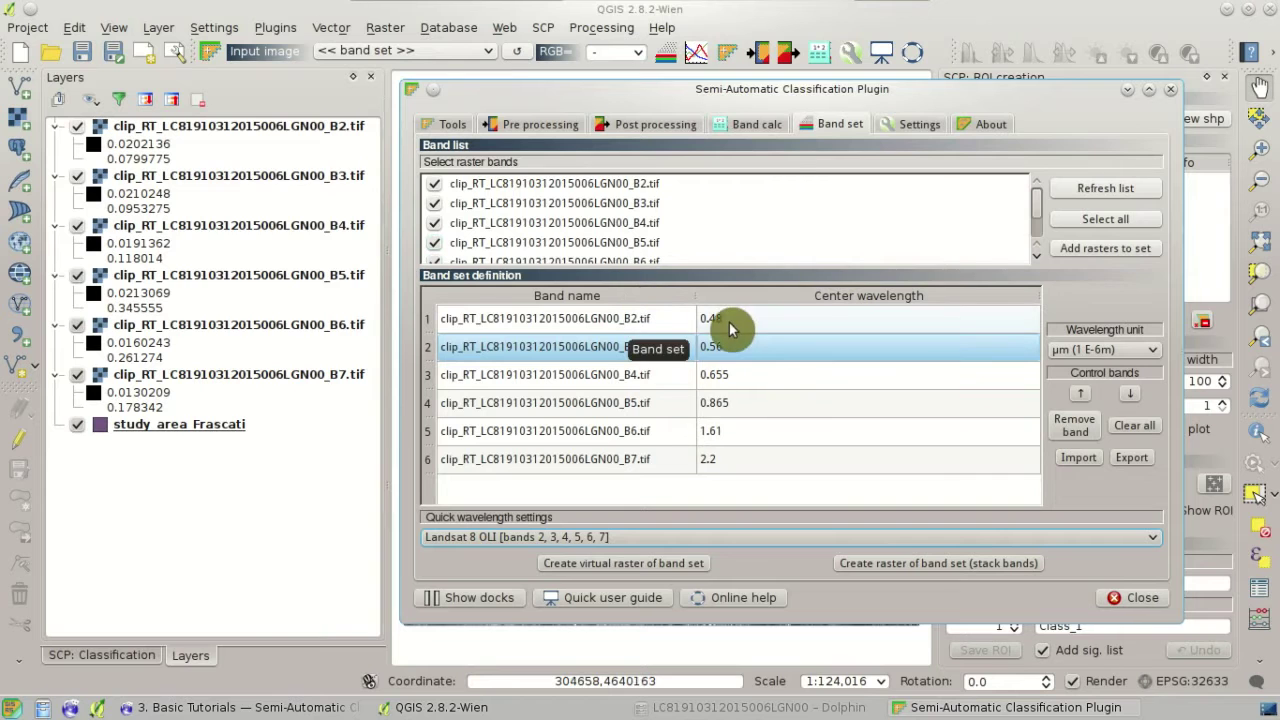
{"action": "left_click", "coordinate": [749, 34]}
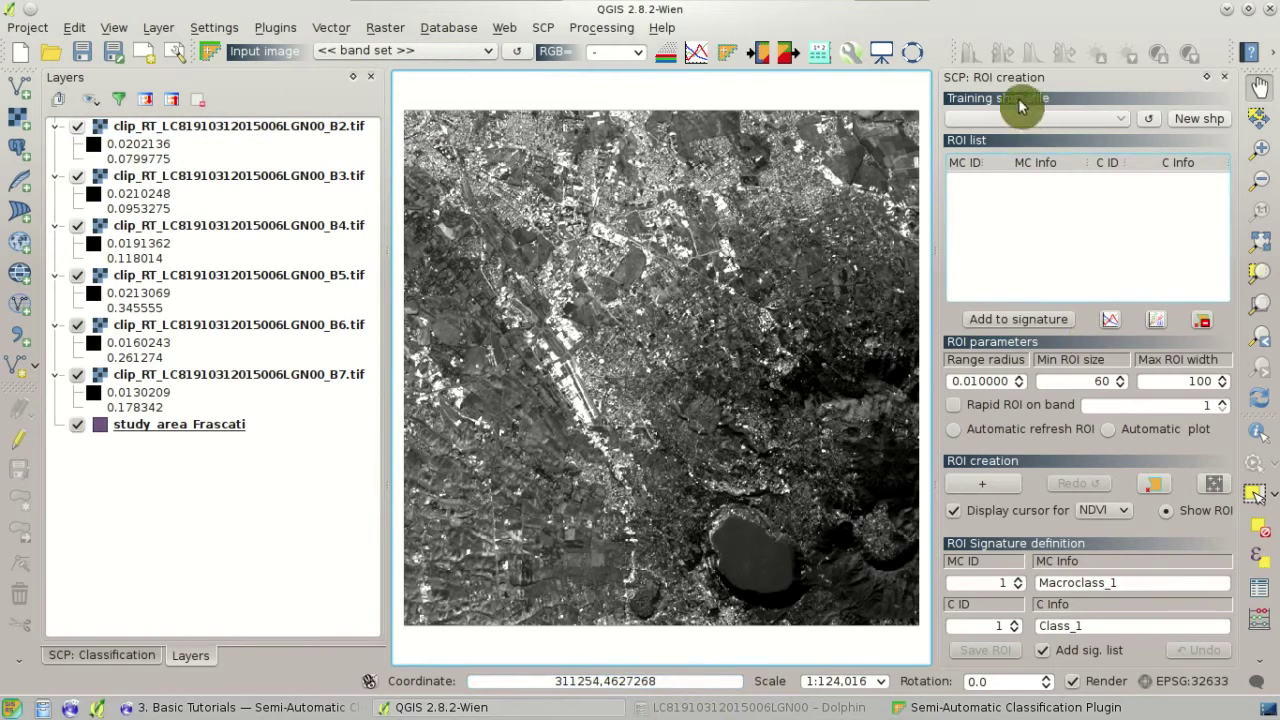
{"action": "left_click", "coordinate": [105, 656]}
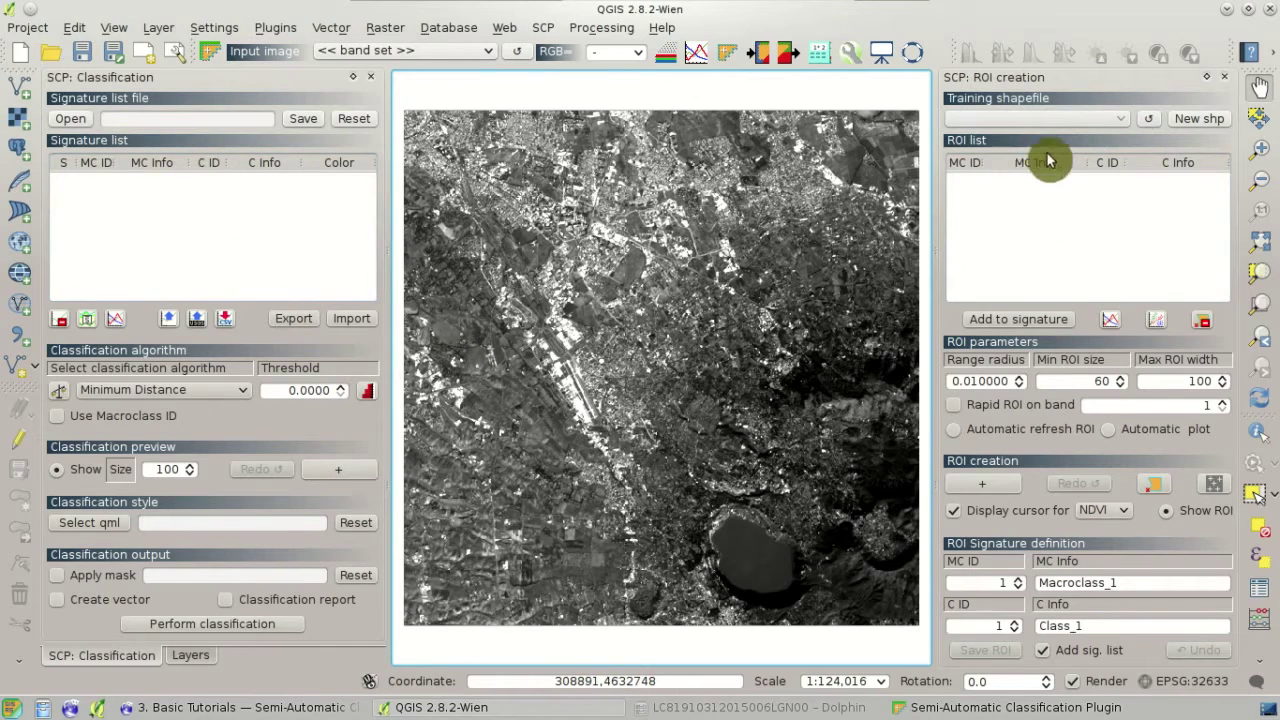
Add ROI.shp from the desktop's ROI folder as a vector layer and place it above the clipped bands in the layer order.
{"action": "left_click", "coordinate": [24, 96]}
{"action": "left_click", "coordinate": [832, 354]}
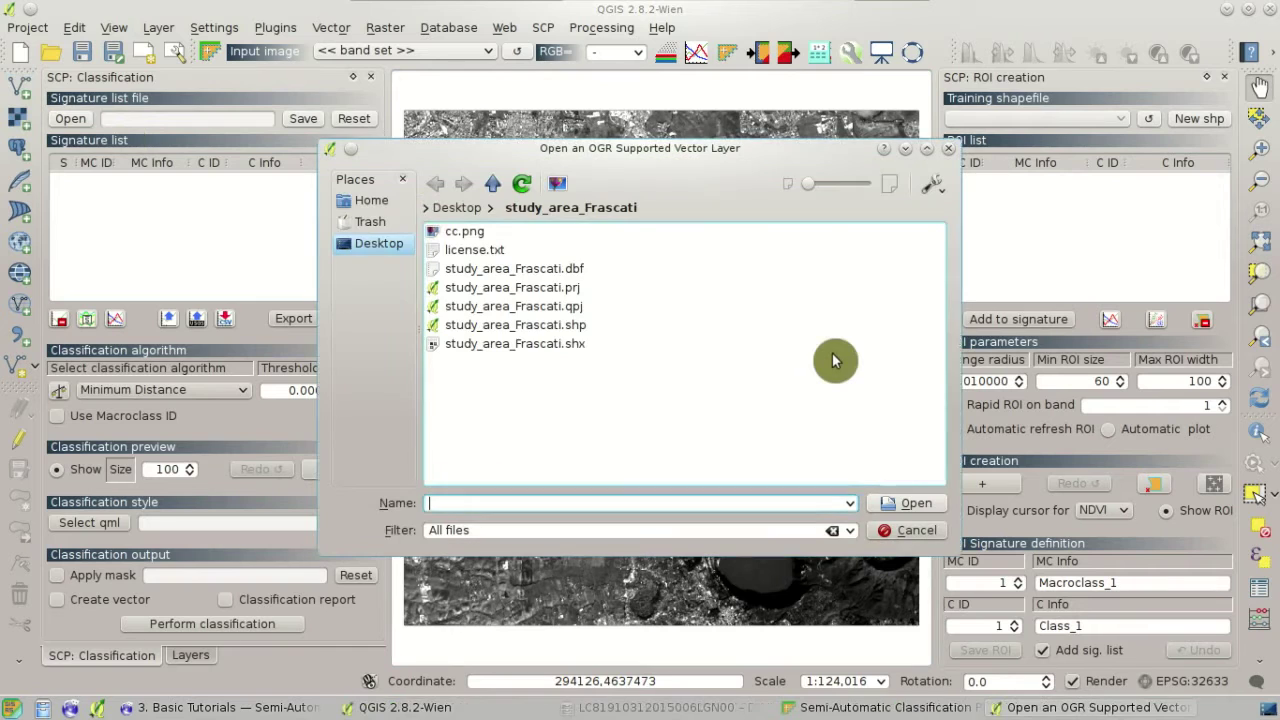
{"action": "left_click", "coordinate": [456, 210]}
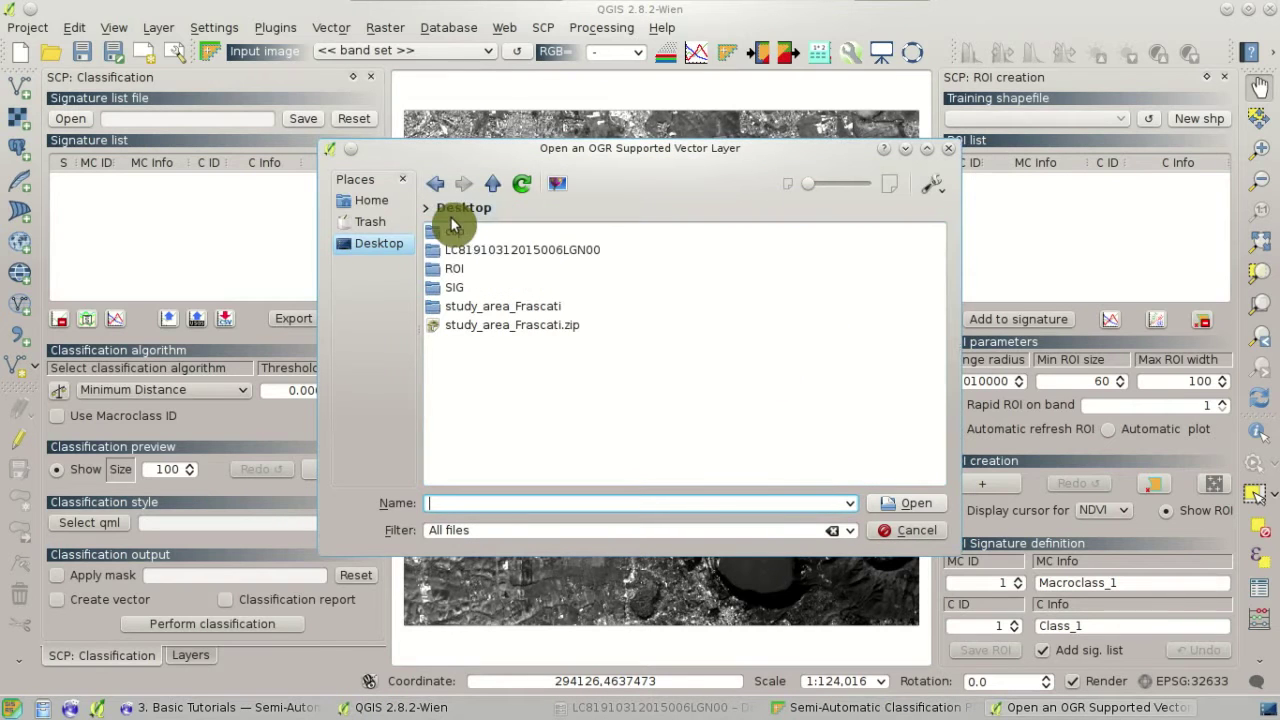
{"action": "left_click", "coordinate": [455, 272]}
{"action": "left_click", "coordinate": [480, 306]}
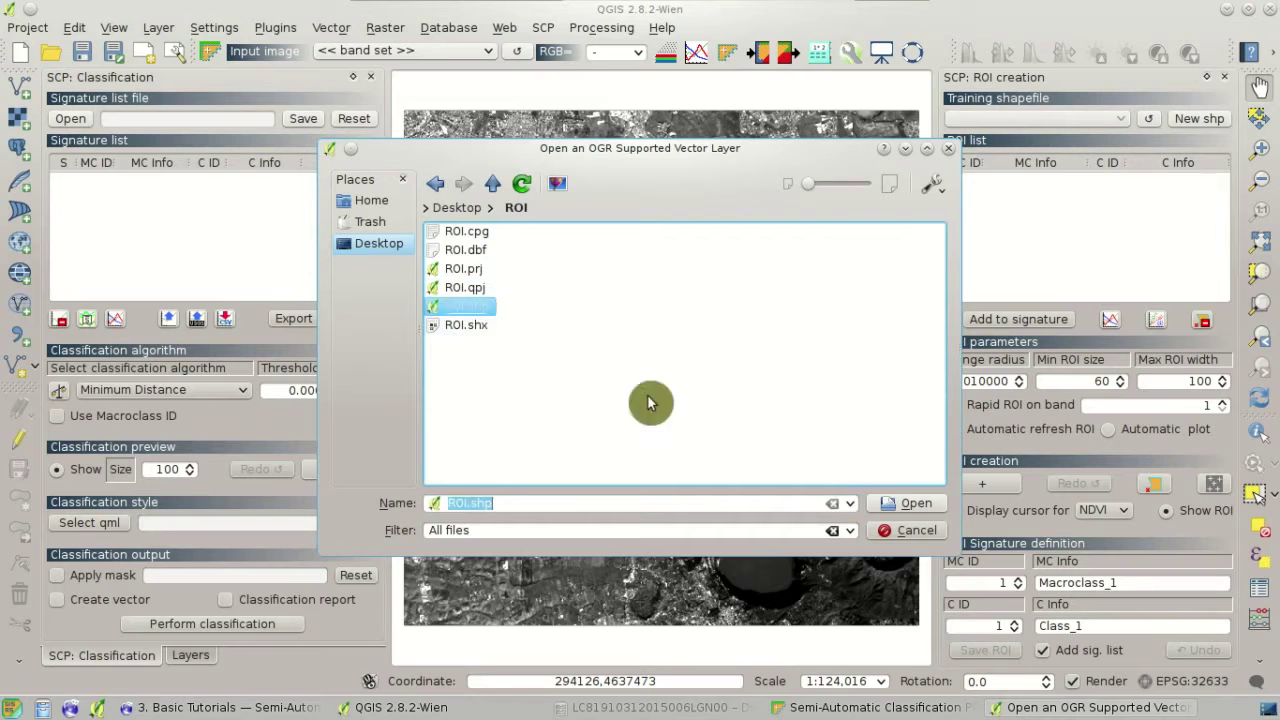
{"action": "left_click", "coordinate": [910, 503]}
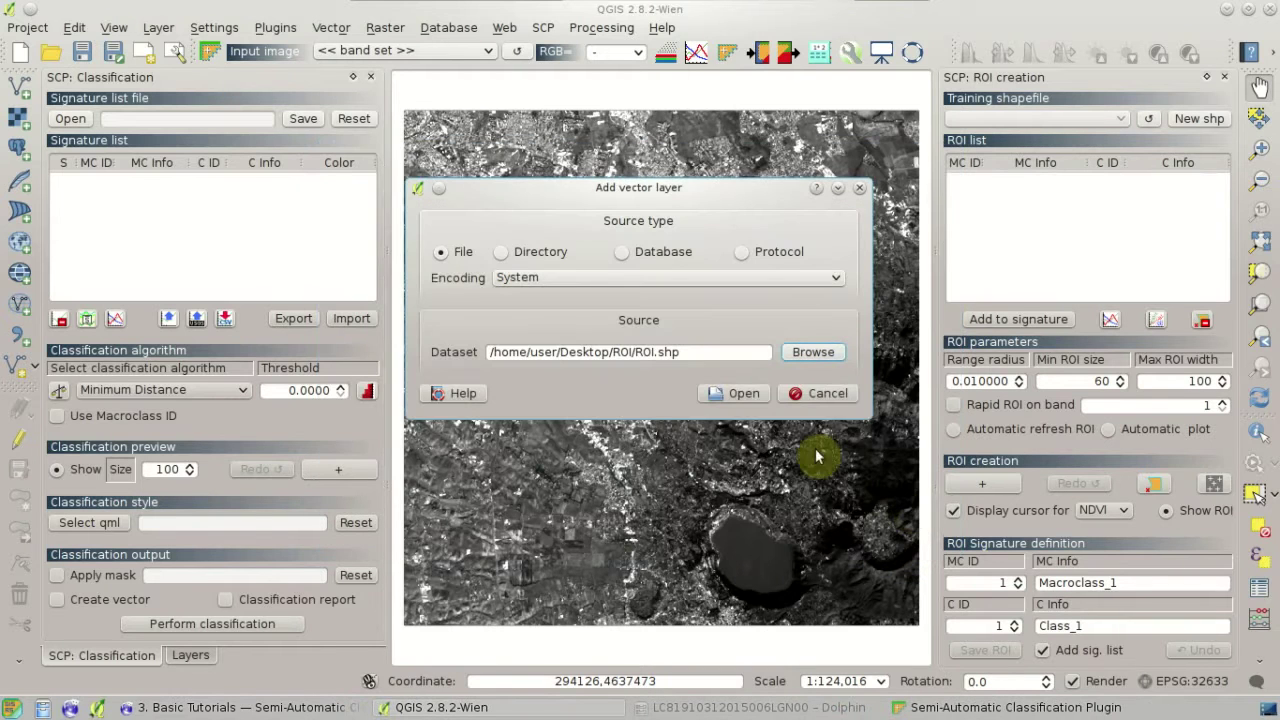
{"action": "left_click", "coordinate": [746, 394]}
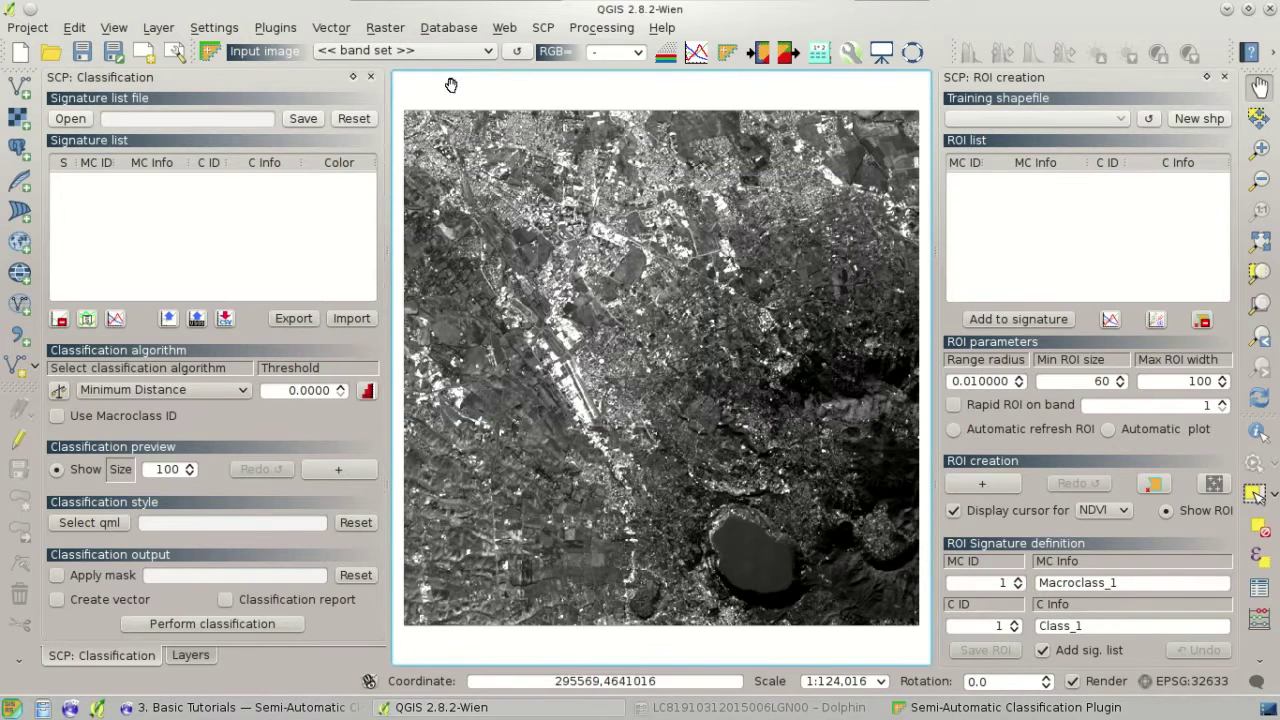
{"action": "left_click", "coordinate": [190, 655]}
{"action": "left_click_drag", "start_coordinate": [136, 430], "coordinate": [219, 120]}
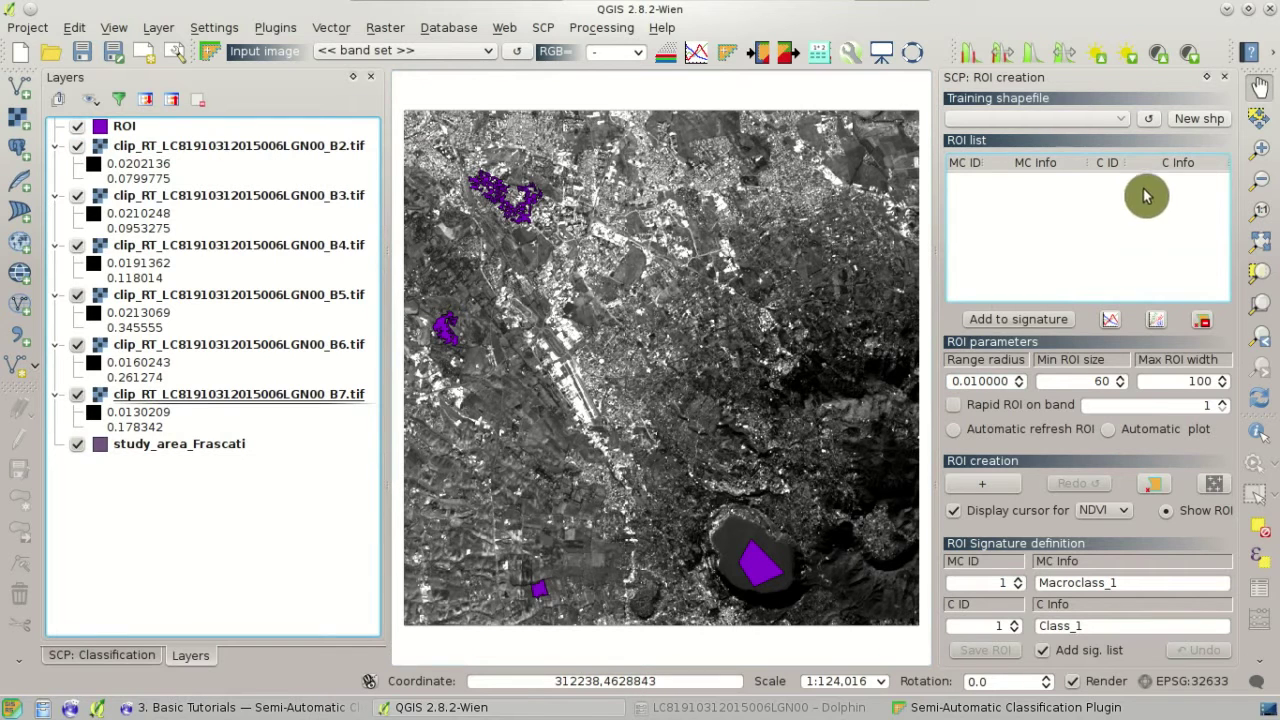
Refresh the training shapefile list and use the ROI layer as the training shapefile.
{"action": "left_click", "coordinate": [1151, 122]}
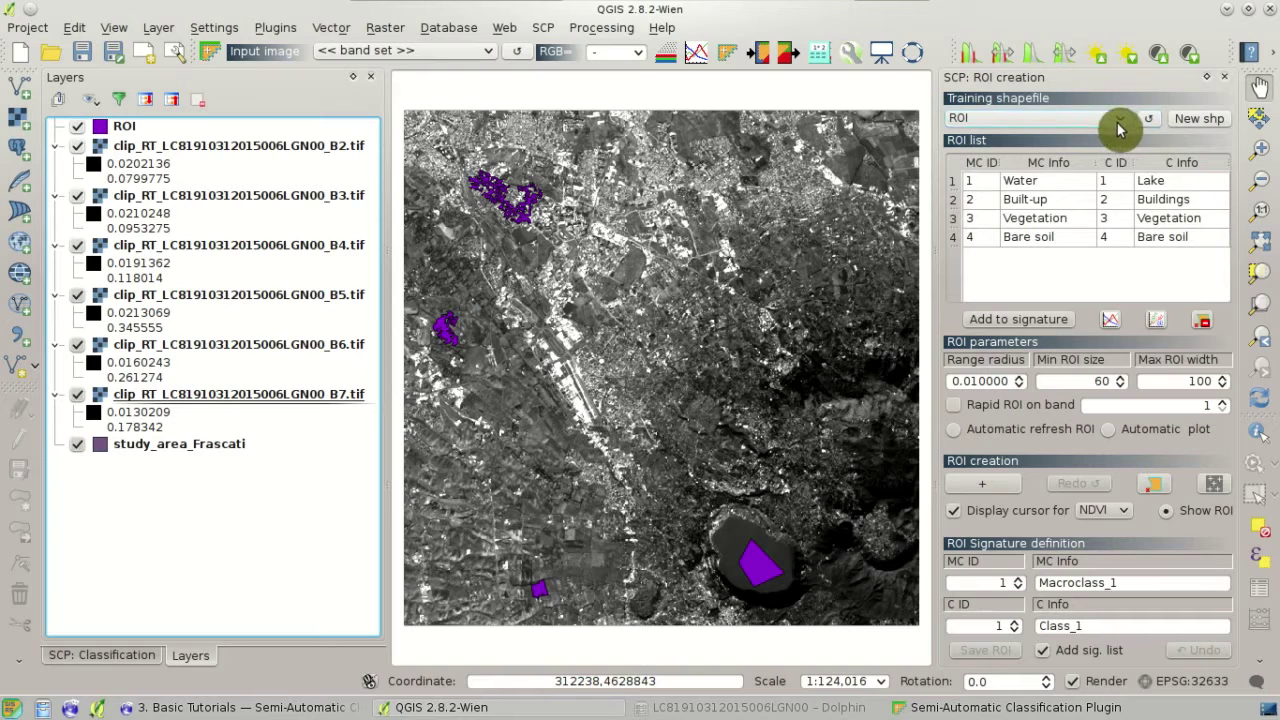
{"action": "left_click", "coordinate": [1118, 120]}
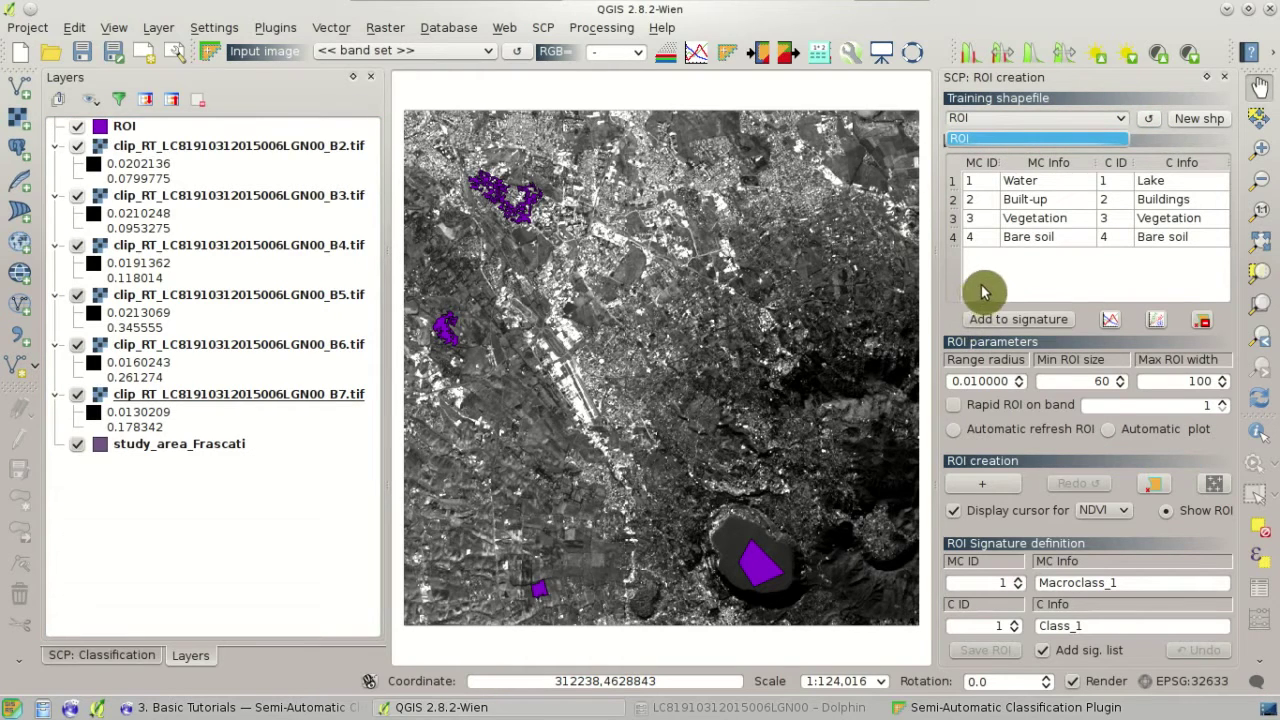
{"action": "left_click", "coordinate": [1063, 277]}
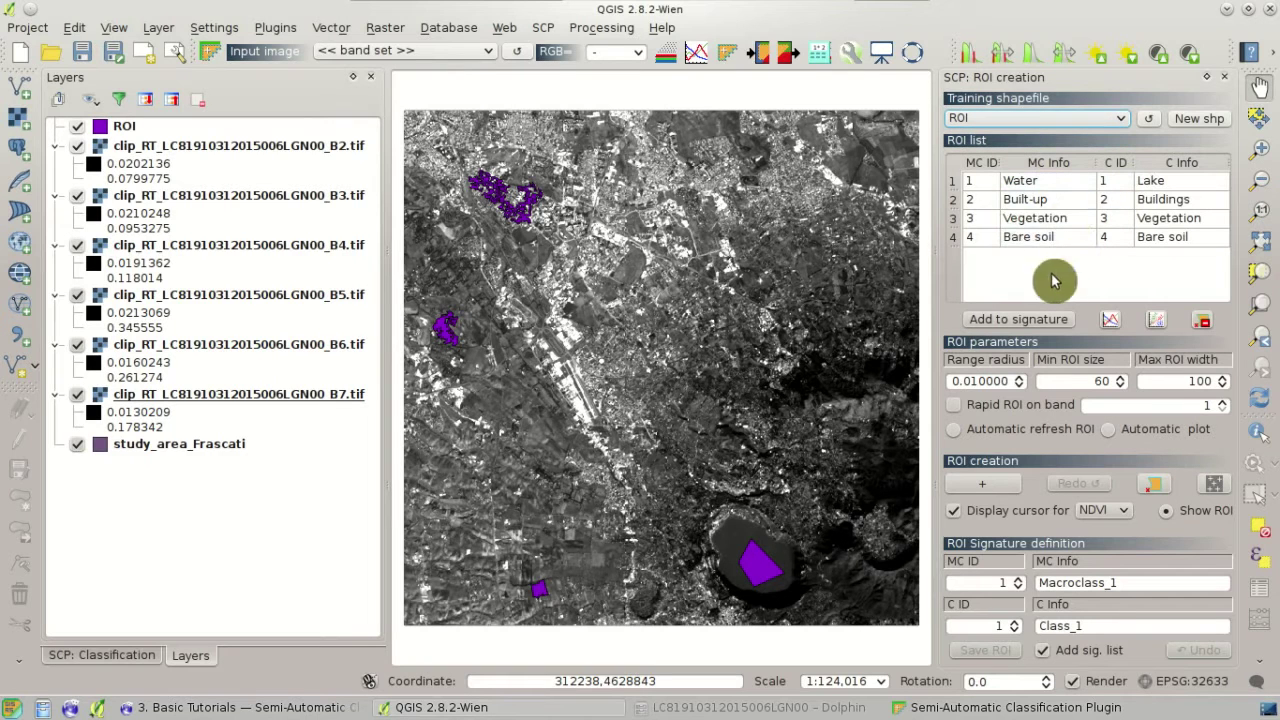
{"action": "double_click", "coordinate": [1088, 220]}
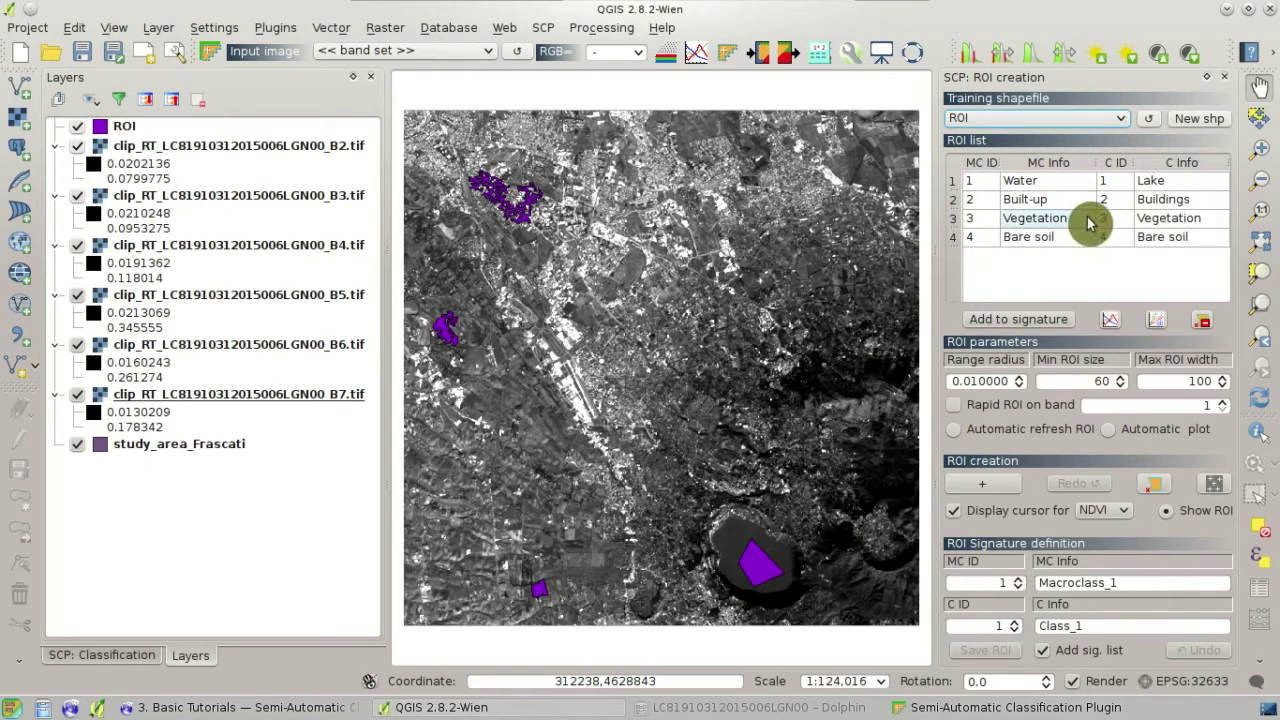
Inspect the macroclass and class fields in the ROI layer's attribute table and close the table.
{"action": "right_click", "coordinate": [125, 127]}
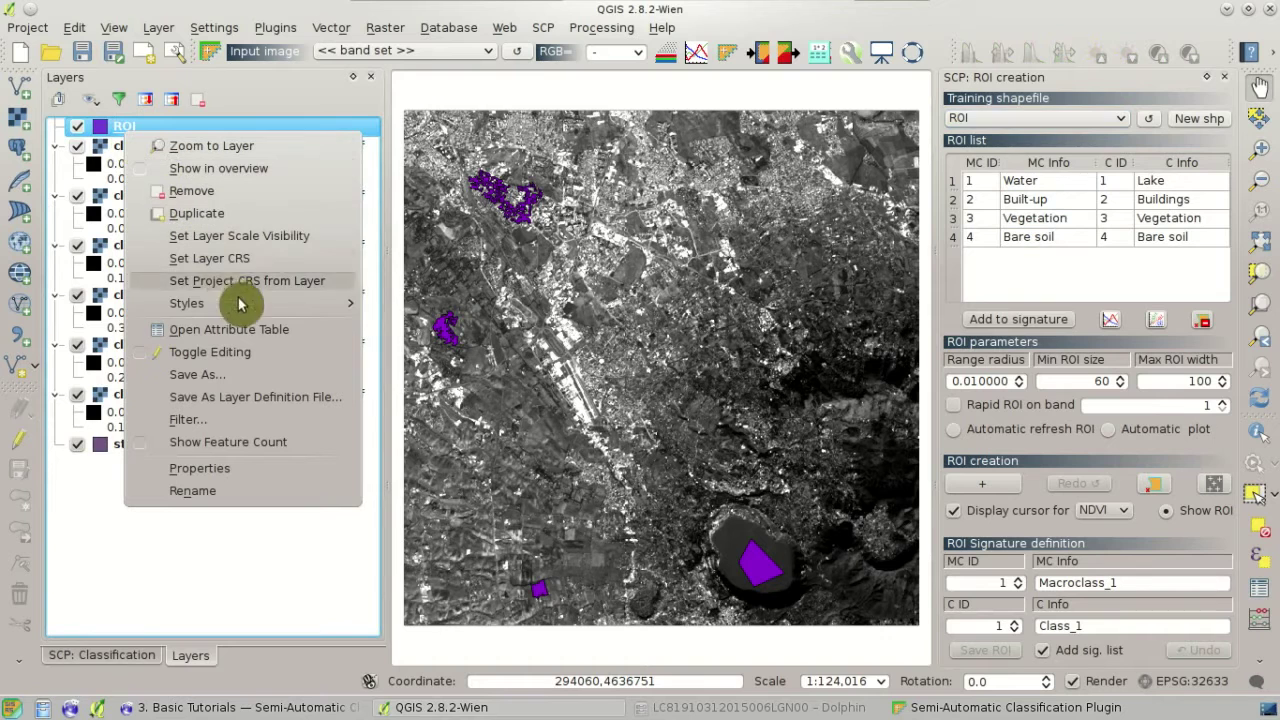
{"action": "left_click", "coordinate": [262, 340]}
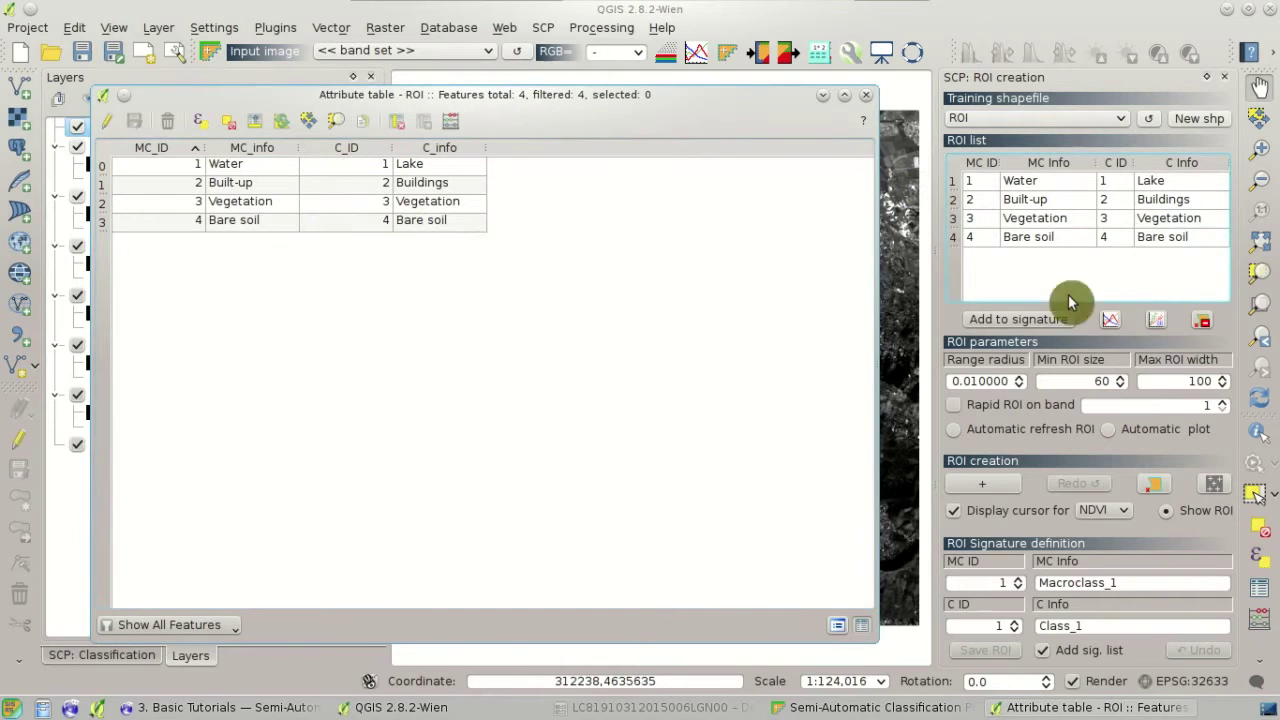
{"action": "left_click", "coordinate": [866, 99]}
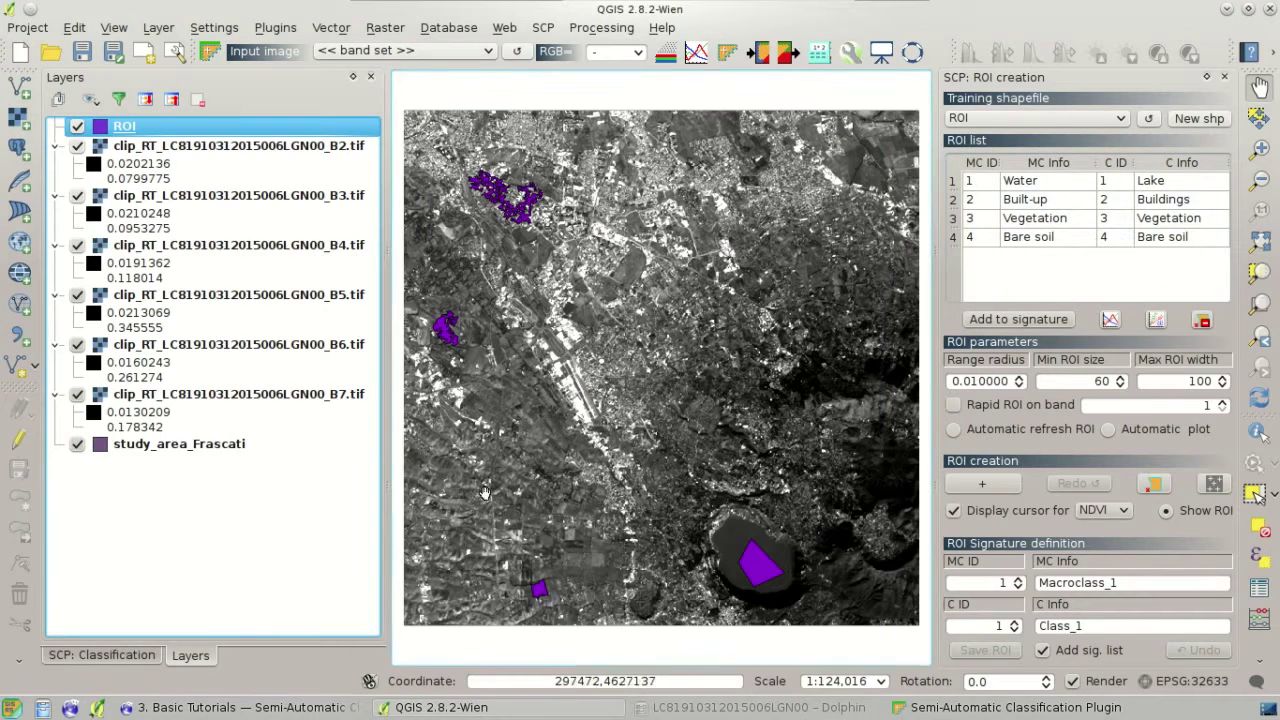
Load the signature list file SIG.xml from the desktop's SIG folder into the classification dock.
{"action": "left_click", "coordinate": [126, 656]}
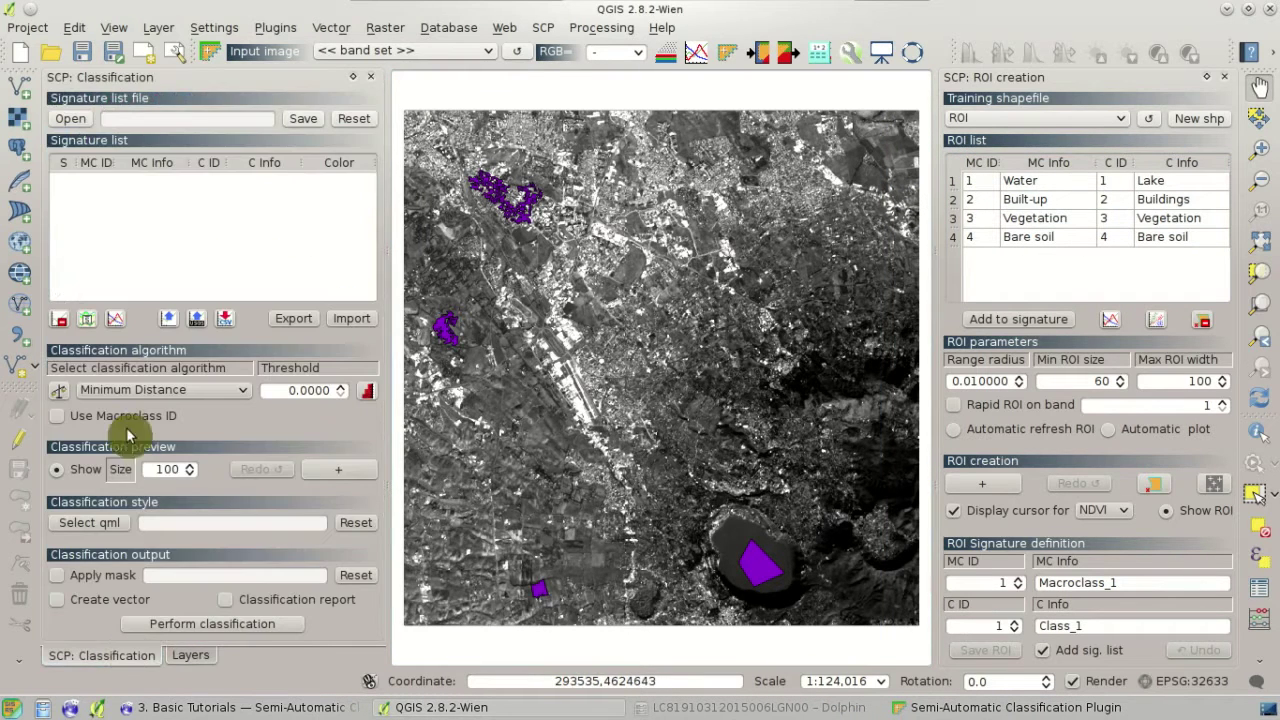
{"action": "left_click", "coordinate": [72, 120]}
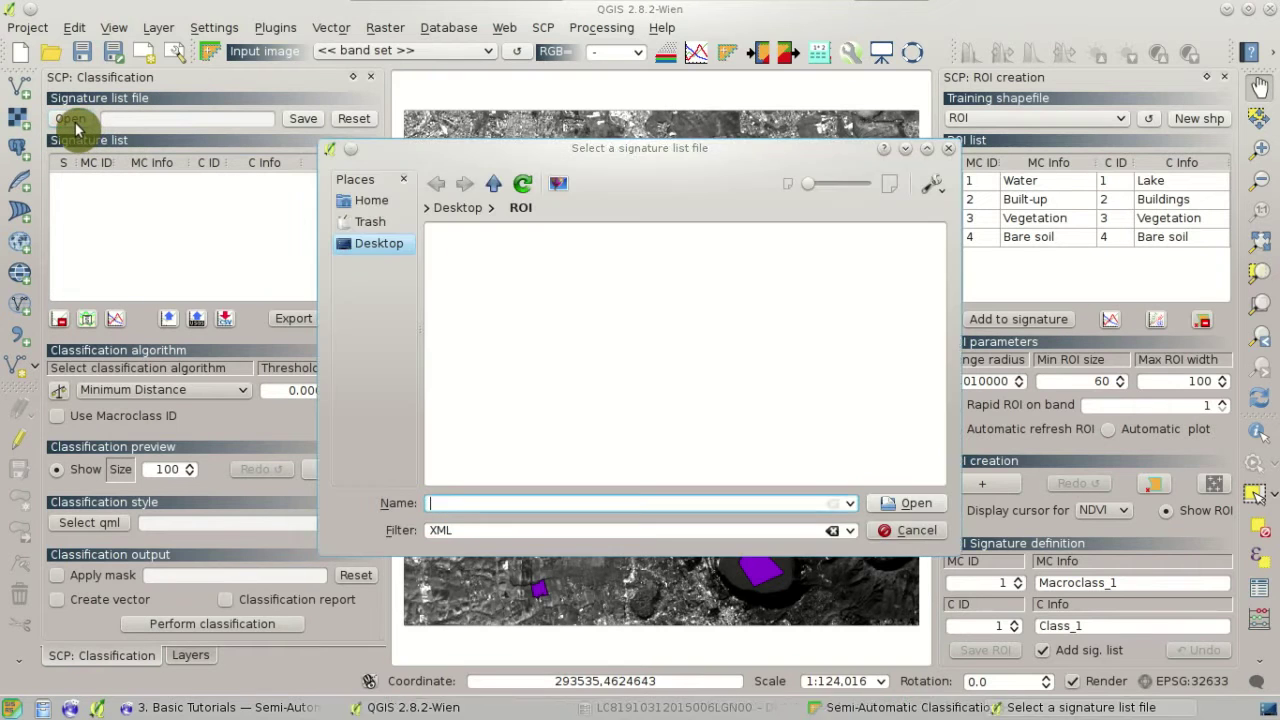
{"action": "left_click", "coordinate": [470, 210]}
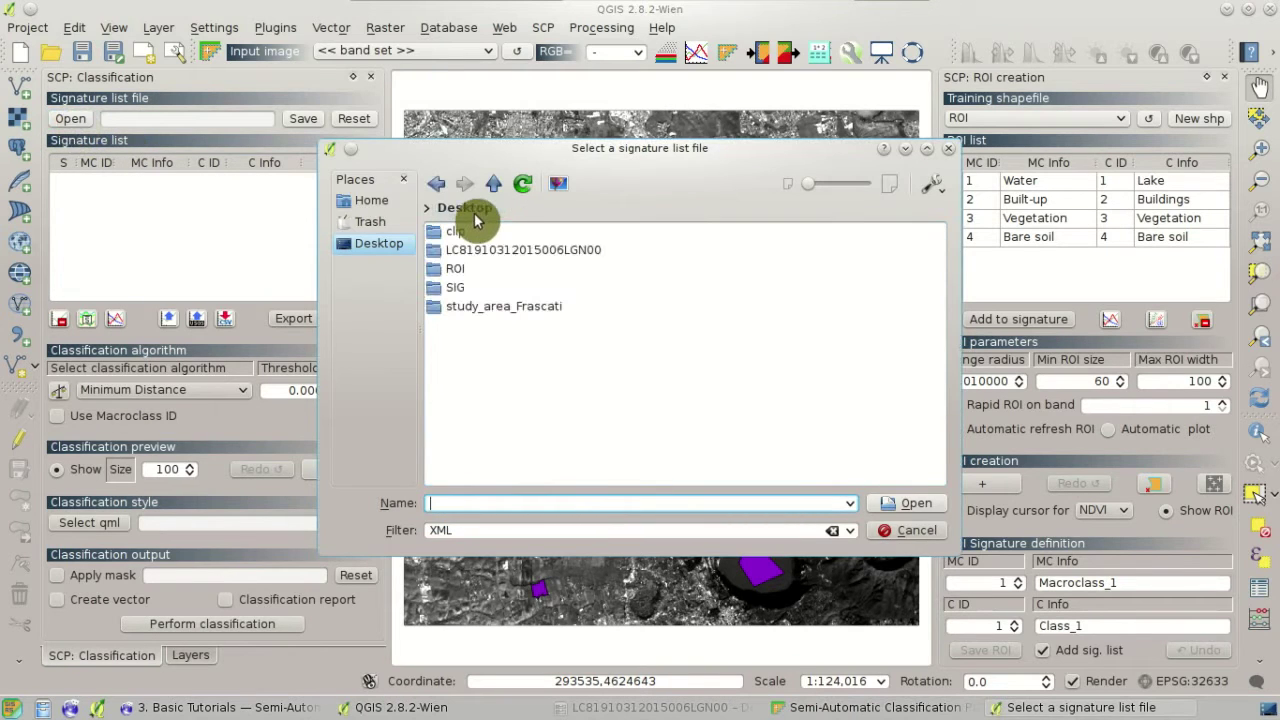
{"action": "left_click", "coordinate": [466, 289]}
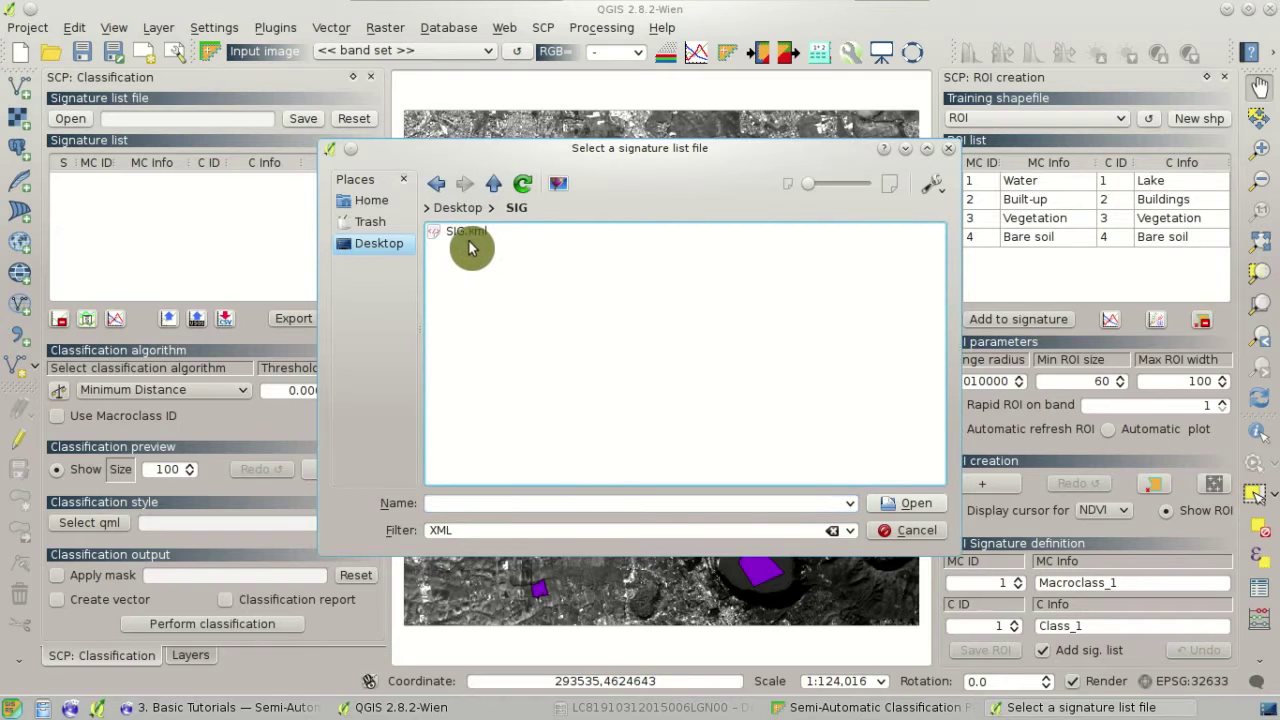
{"action": "left_click", "coordinate": [470, 247]}
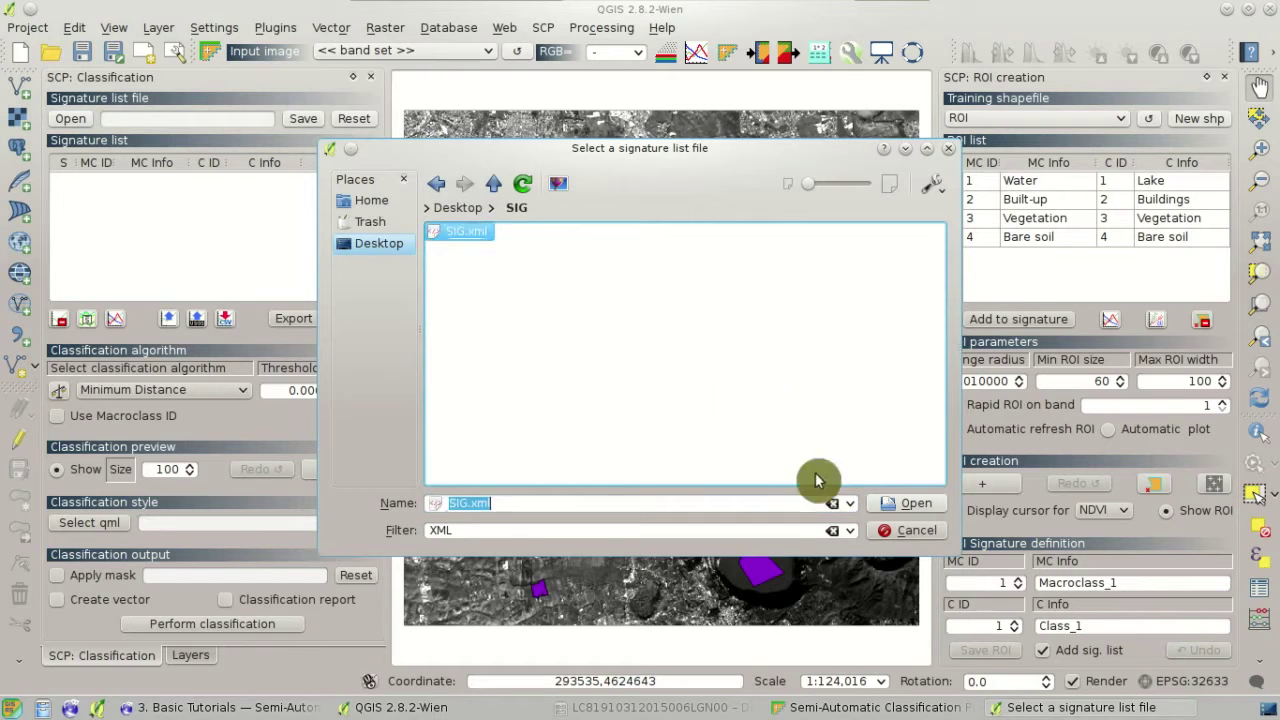
{"action": "left_click", "coordinate": [908, 508]}
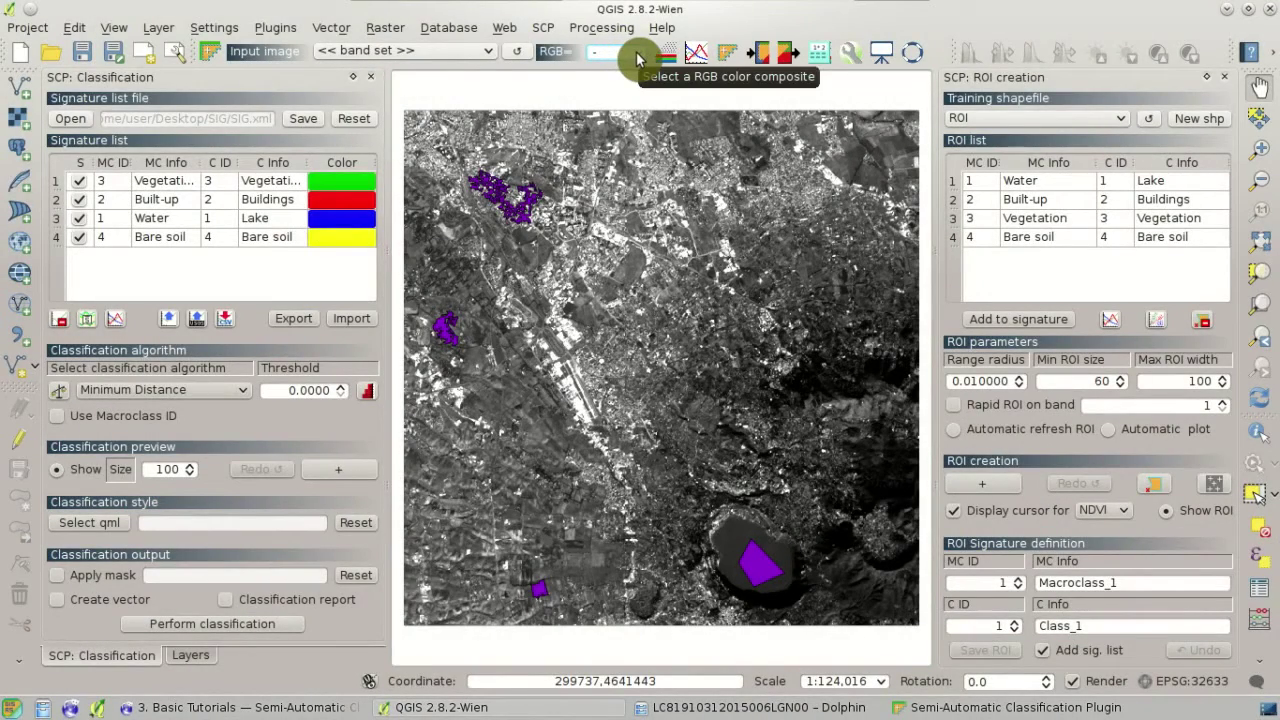
Display the band set as a 3-2-1 RGB color composite and bring the layer list back into view.
{"action": "left_click", "coordinate": [637, 58]}
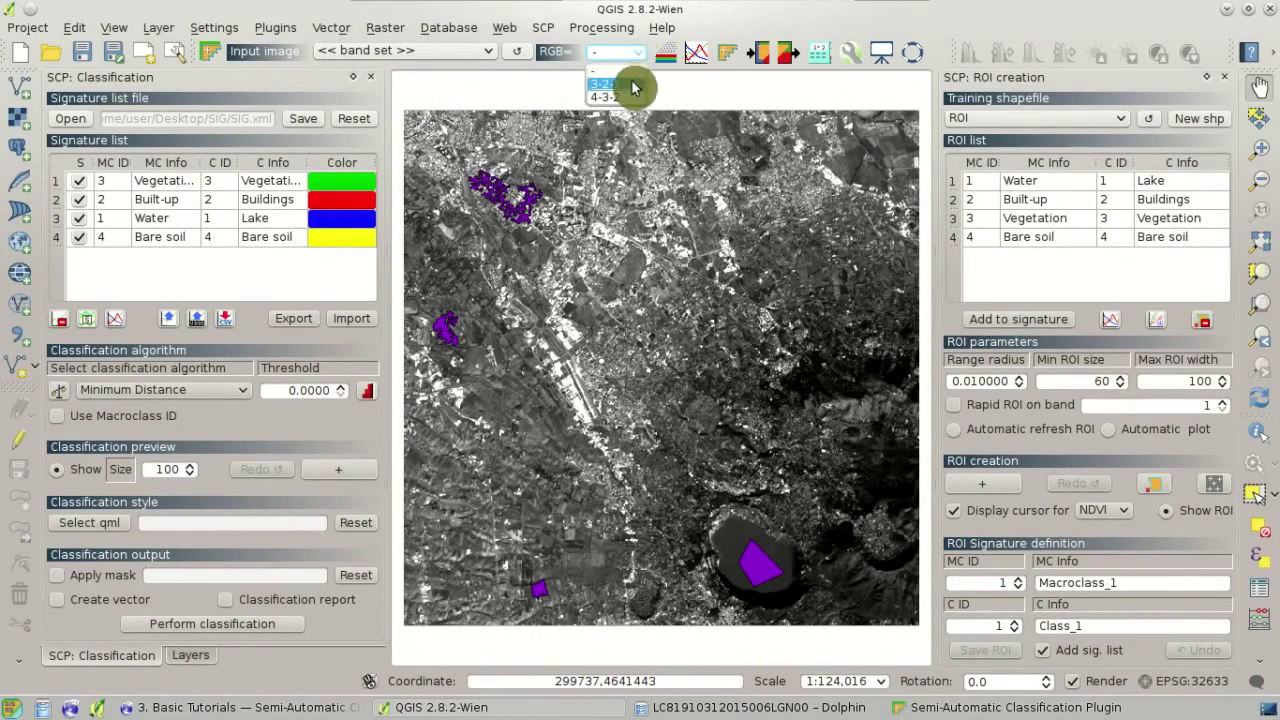
{"action": "left_click", "coordinate": [631, 82]}
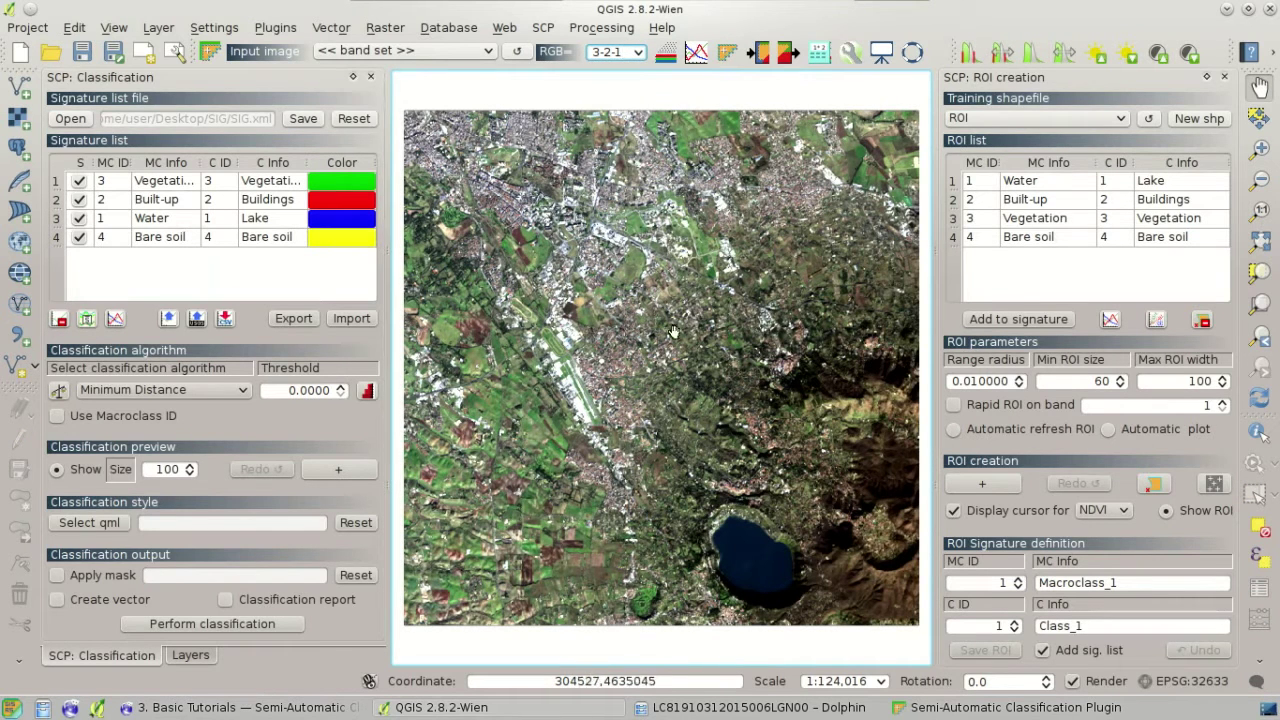
{"action": "left_click", "coordinate": [192, 656]}
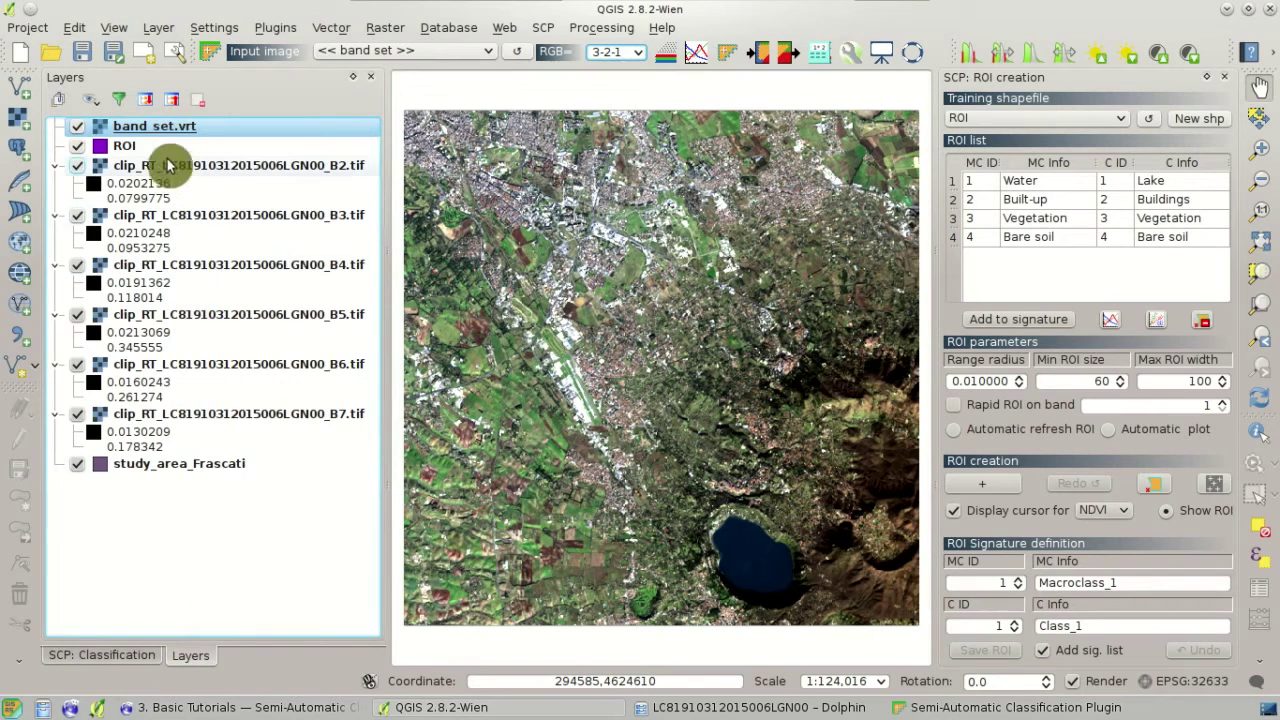
View the band set as a 4-3-2 color composite and return to the 3-2-1 composite.
{"action": "left_click", "coordinate": [638, 55]}
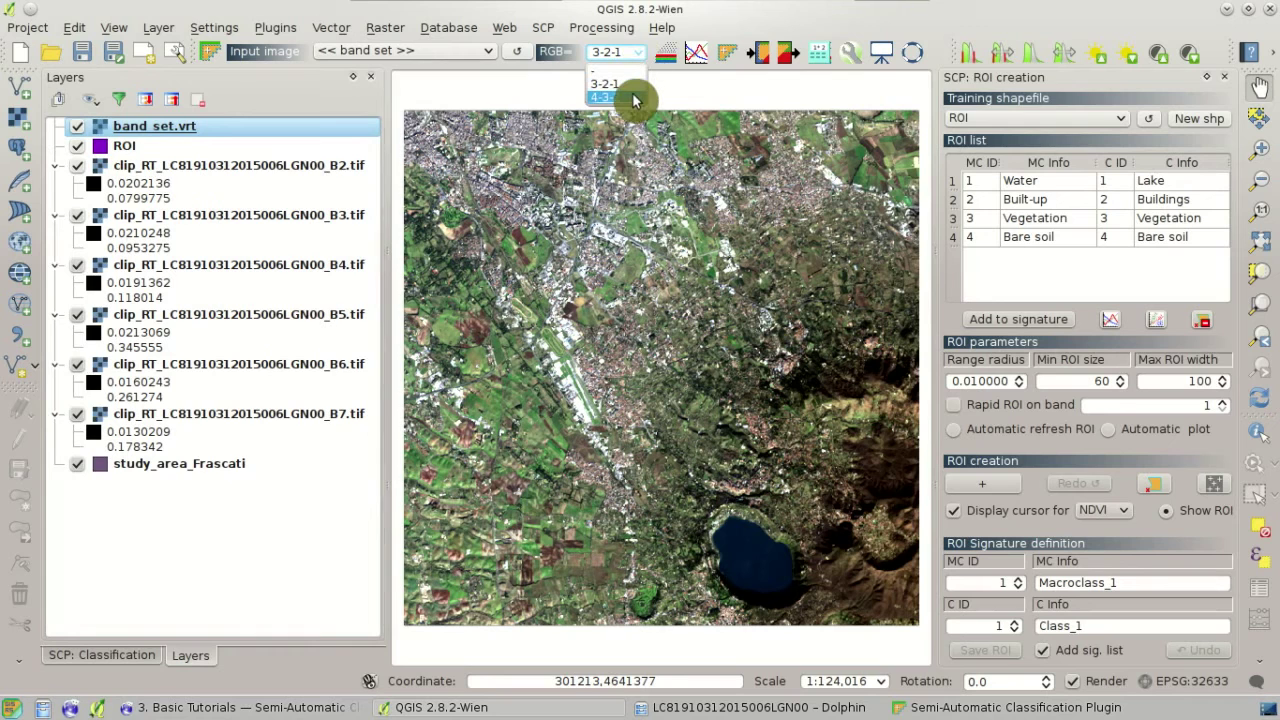
{"action": "left_click", "coordinate": [632, 98]}
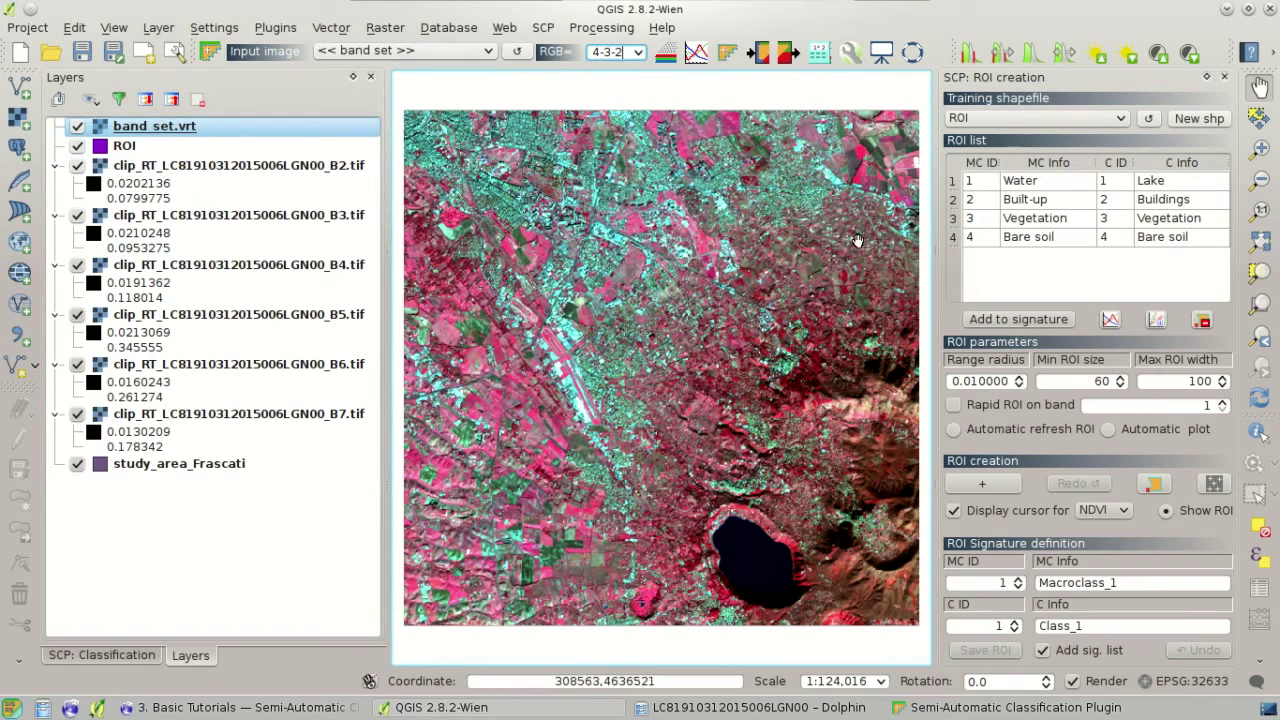
{"action": "left_click", "coordinate": [634, 55]}
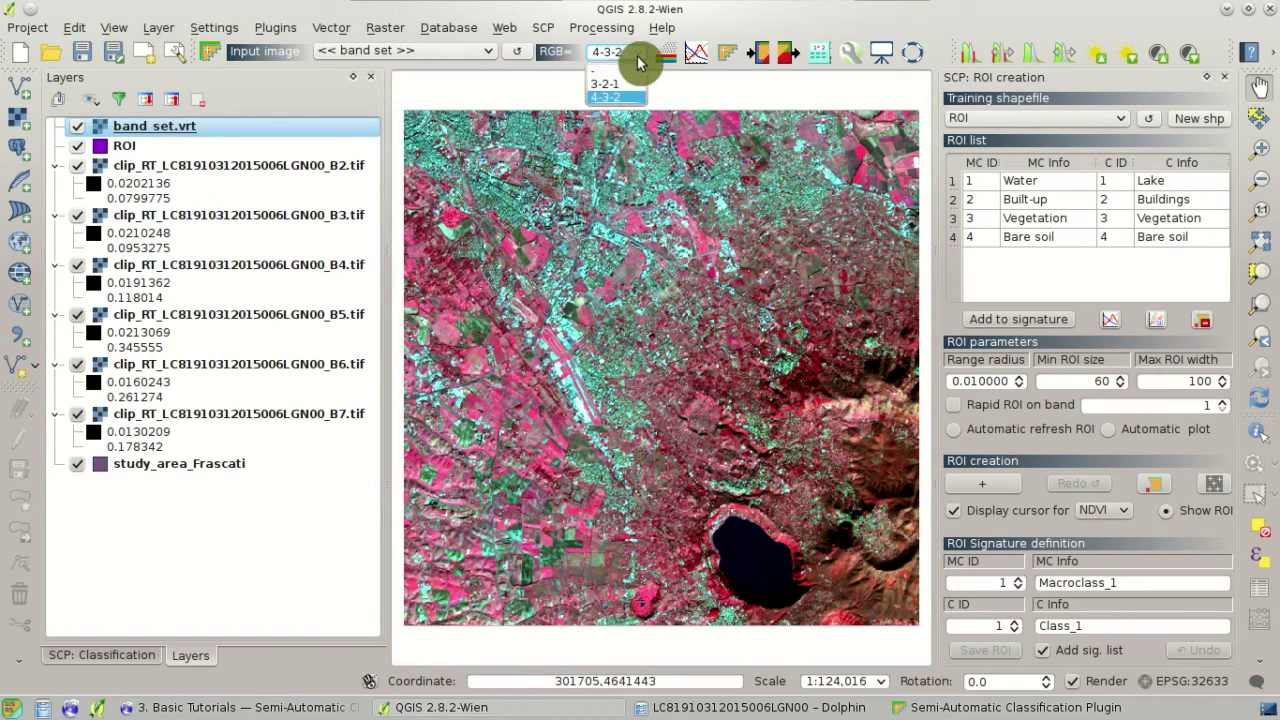
{"action": "left_click", "coordinate": [634, 86]}
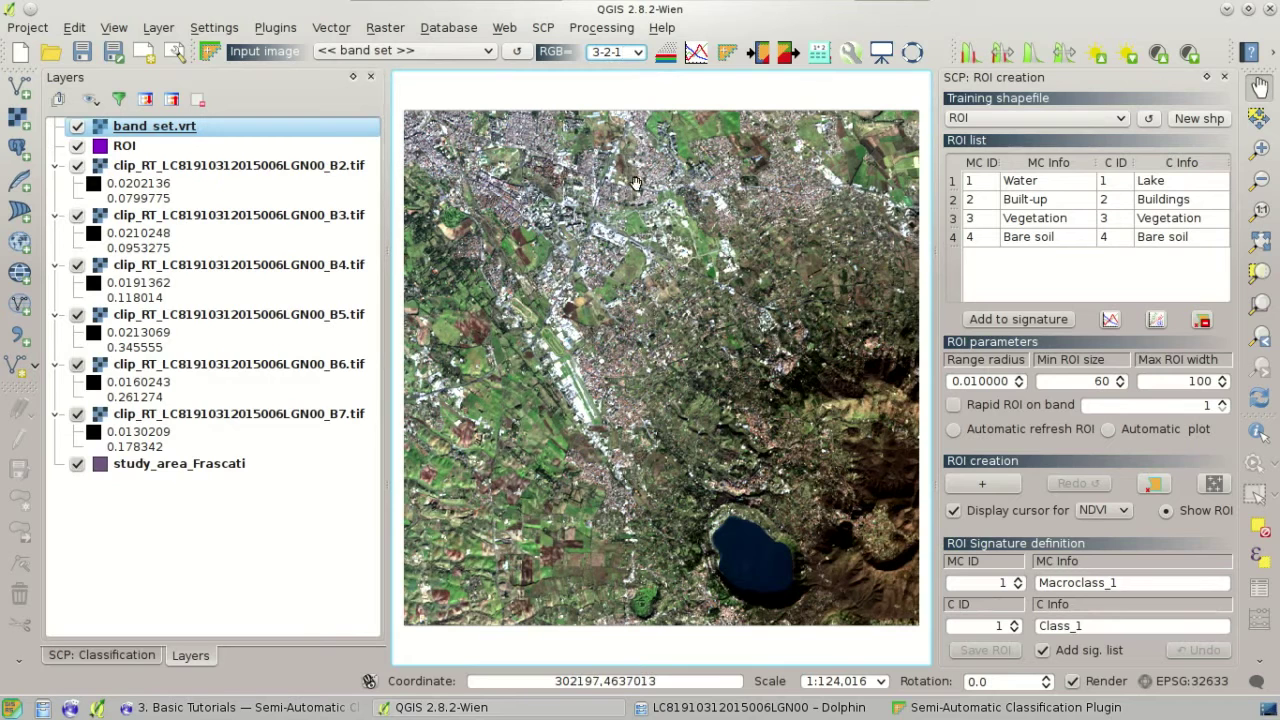
Create a custom 3-4-6 RGB composite of the band set and switch back to 3-2-1.
{"action": "double_click", "coordinate": [619, 53]}
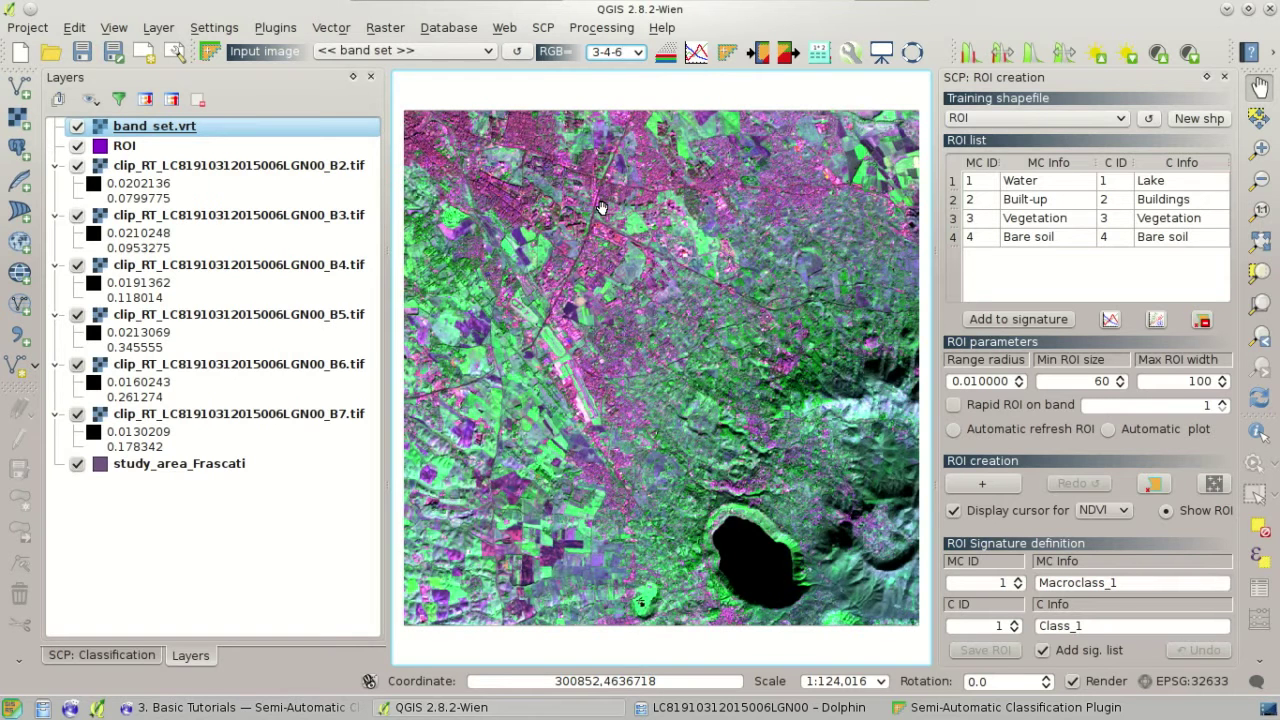
{"action": "left_click", "coordinate": [640, 60]}
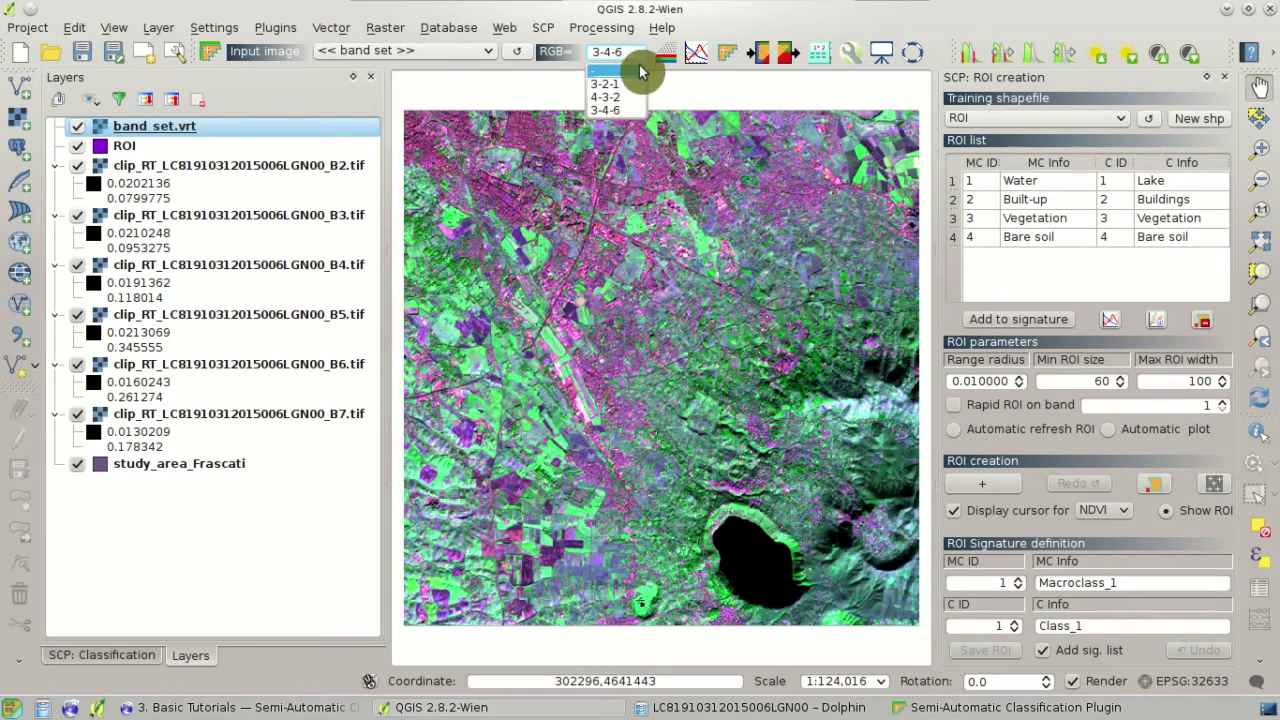
{"action": "left_click", "coordinate": [627, 86]}
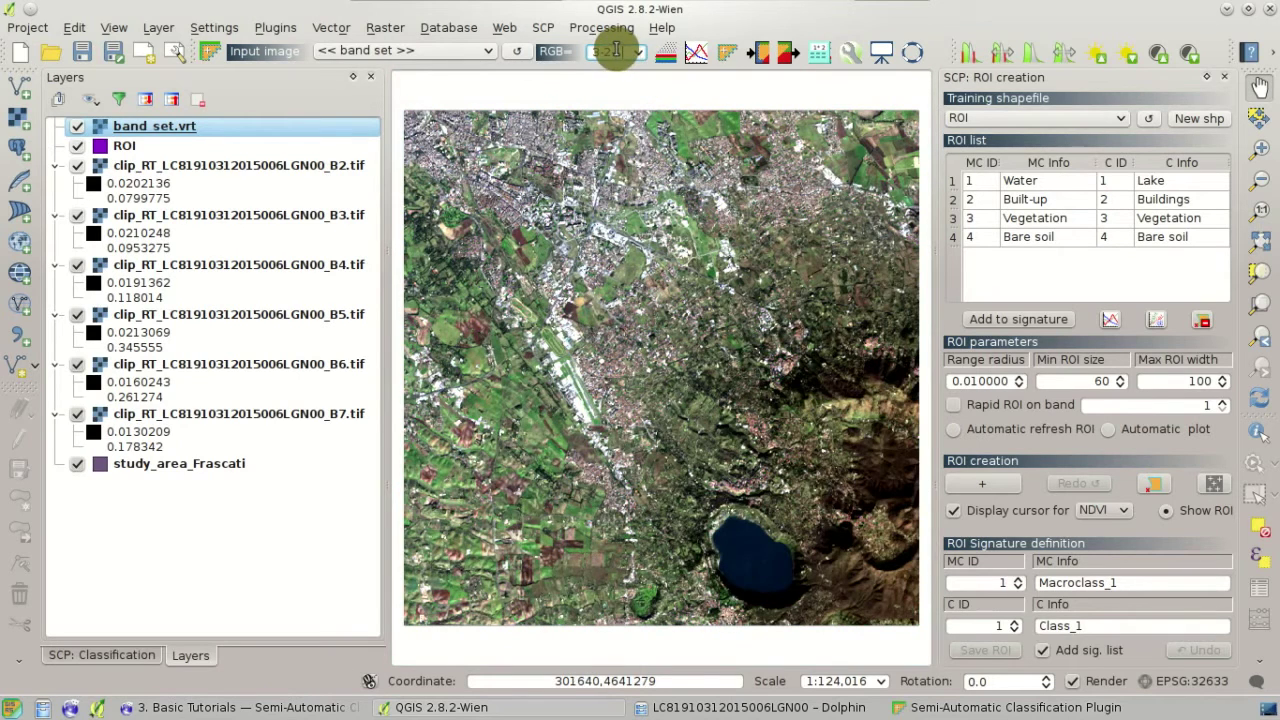
Compare the 3-2-1, 4-3-2 and 3-4-6 composites over the full scene and close up around the runway and surrounding fields.
{"action": "scroll", "coordinate": [625, 52], "scroll_direction": "down", "scroll_amount": 2}
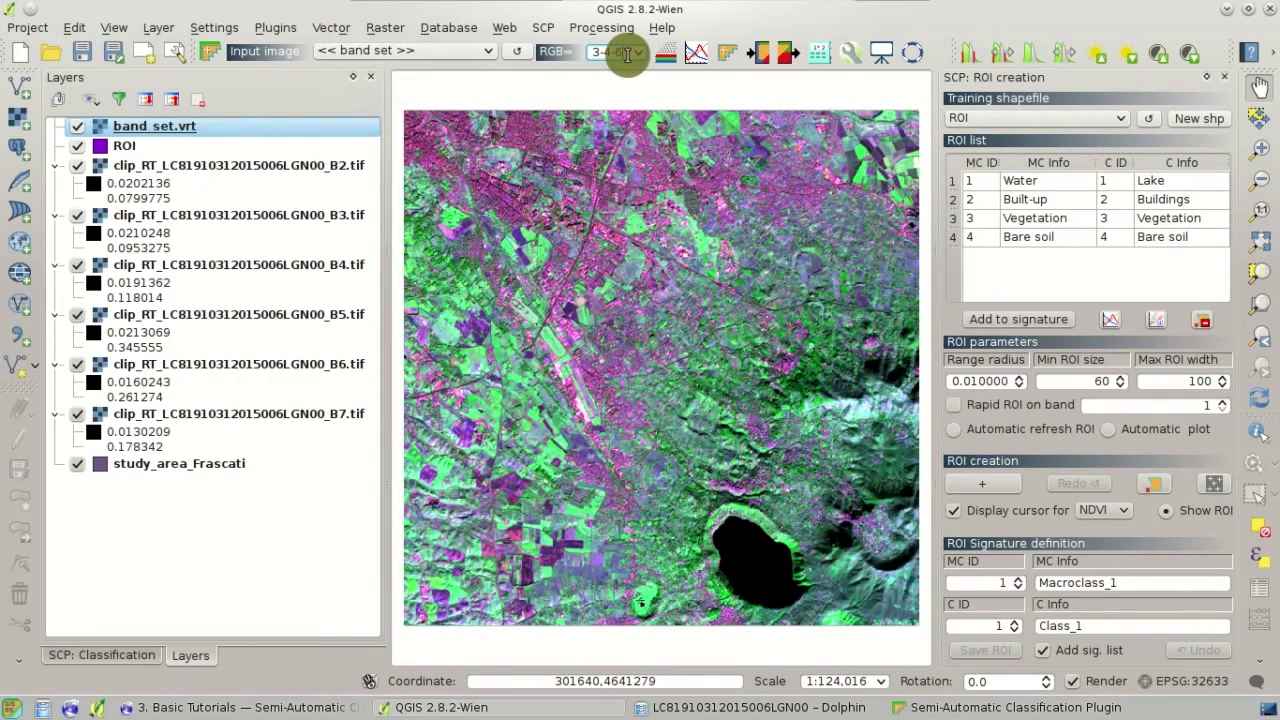
{"action": "scroll", "coordinate": [627, 56], "scroll_direction": "up", "scroll_amount": 1}
{"action": "scroll", "coordinate": [626, 56], "scroll_direction": "down", "scroll_amount": 1}
{"action": "scroll", "coordinate": [625, 55], "scroll_direction": "up", "scroll_amount": 2}
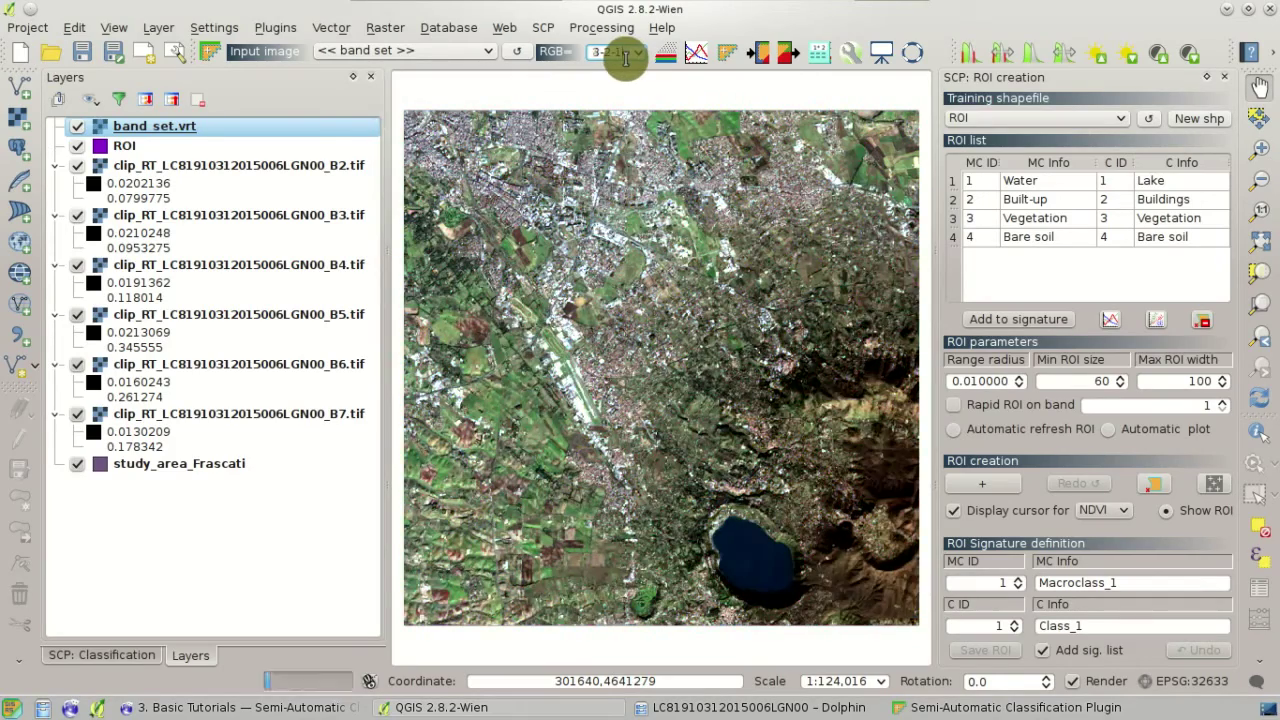
{"action": "scroll", "coordinate": [624, 53], "scroll_direction": "down", "scroll_amount": 2}
{"action": "scroll", "coordinate": [596, 268], "scroll_direction": "up", "scroll_amount": 3}
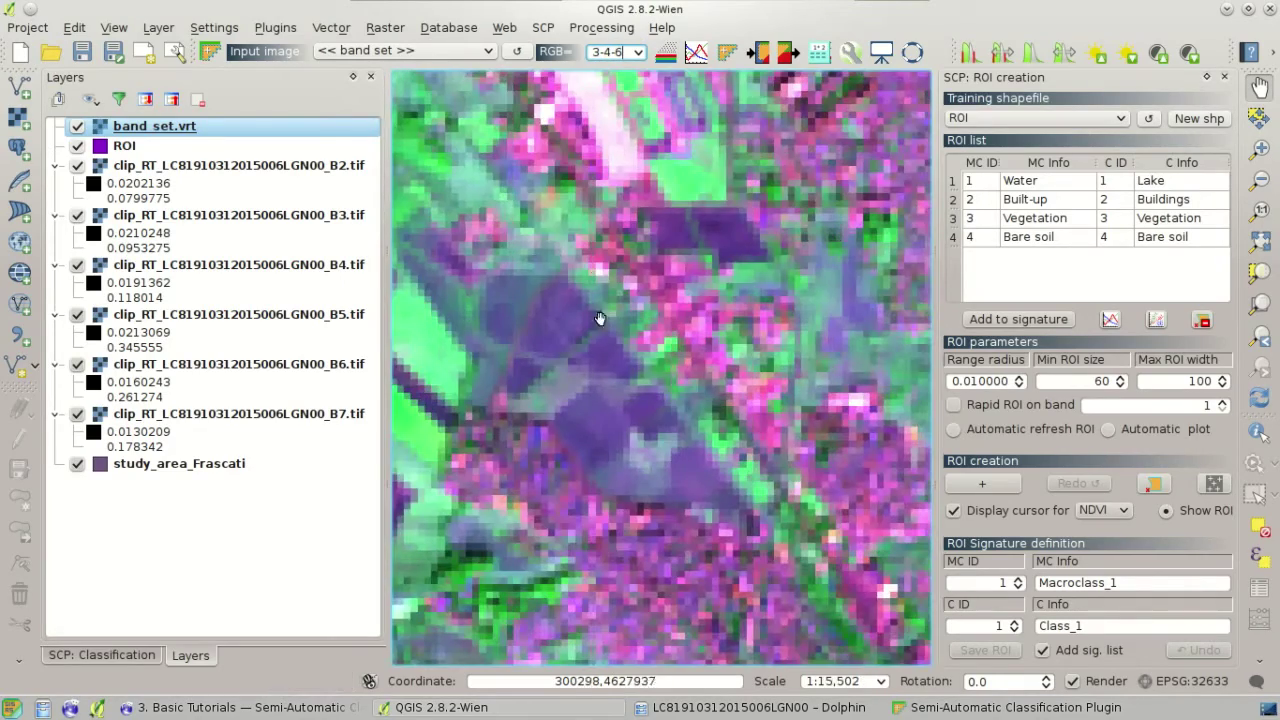
{"action": "scroll", "coordinate": [606, 52], "scroll_direction": "up", "scroll_amount": 1}
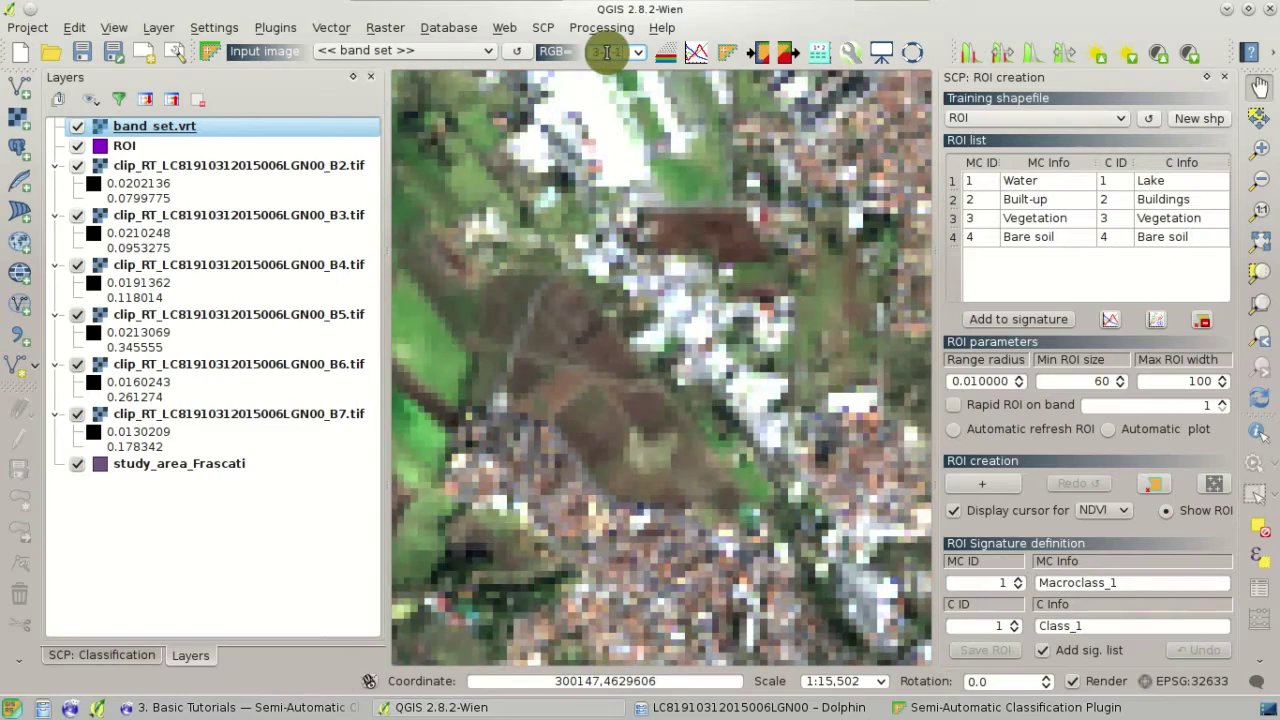
{"action": "scroll", "coordinate": [606, 52], "scroll_direction": "down", "scroll_amount": 1}
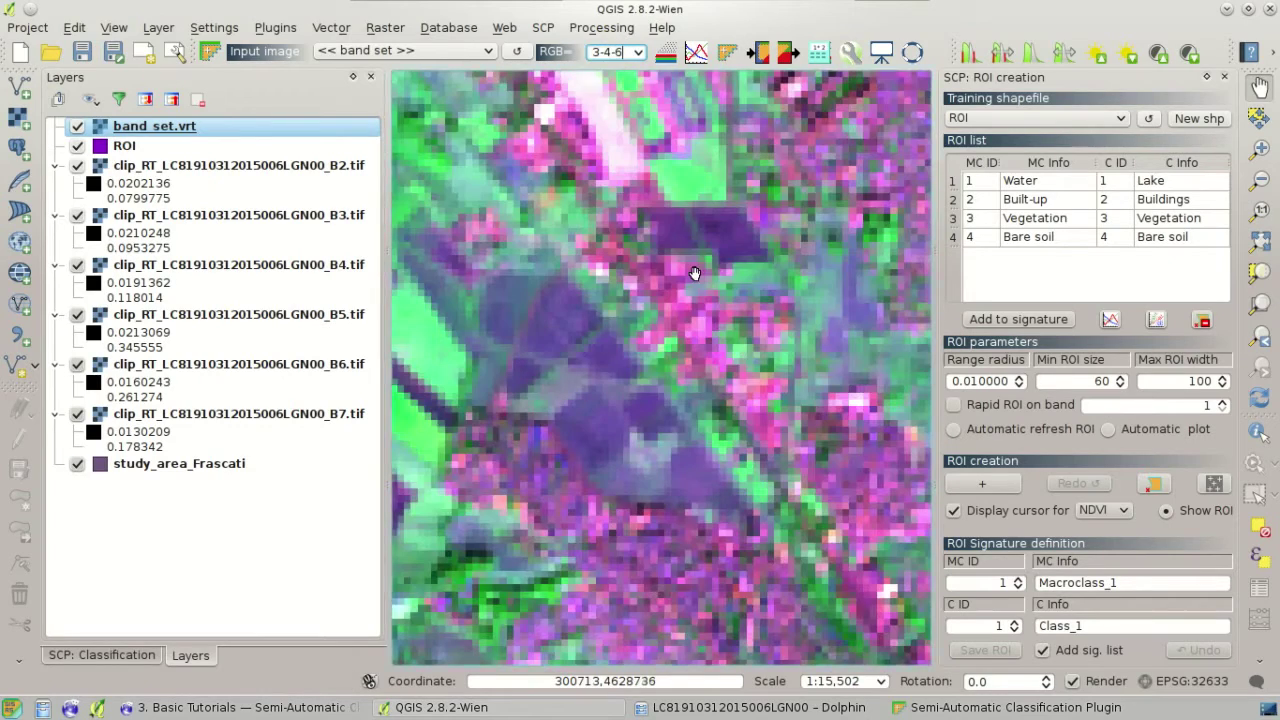
{"action": "scroll", "coordinate": [695, 273], "scroll_direction": "down", "scroll_amount": 2}
{"action": "scroll", "coordinate": [612, 52], "scroll_direction": "up", "scroll_amount": 2}
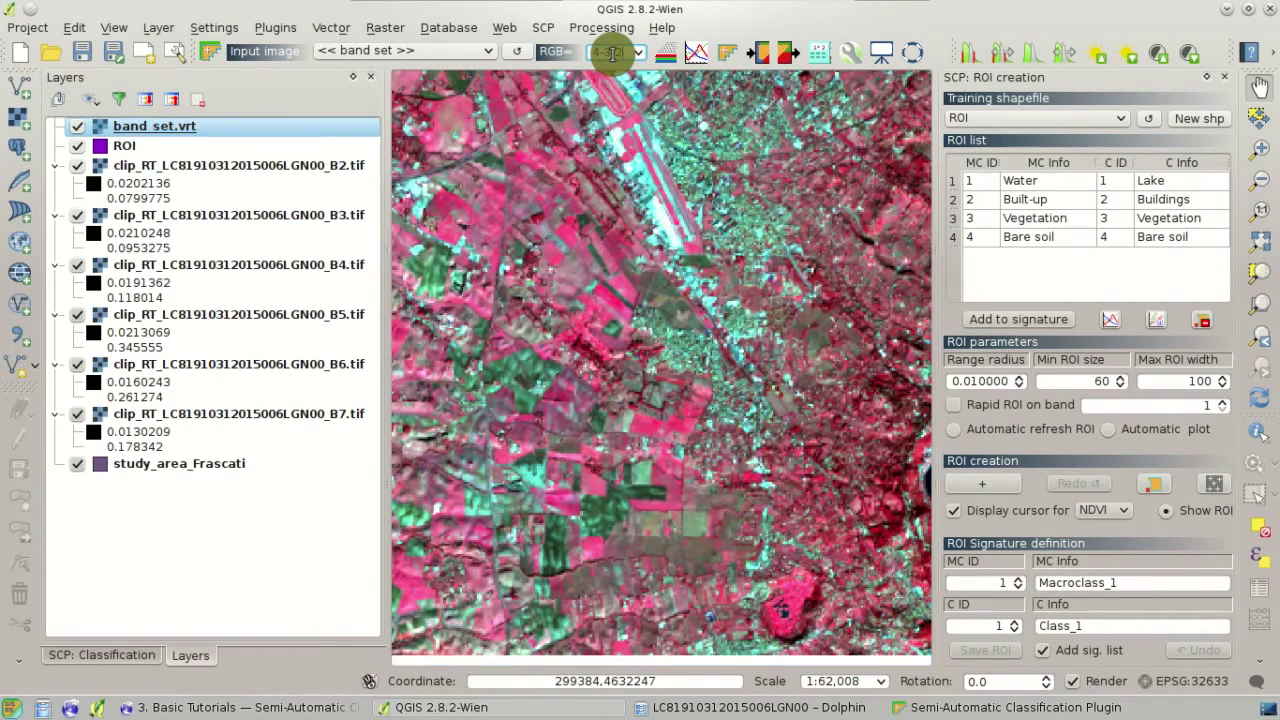
{"action": "scroll", "coordinate": [612, 53], "scroll_direction": "down", "scroll_amount": 2}
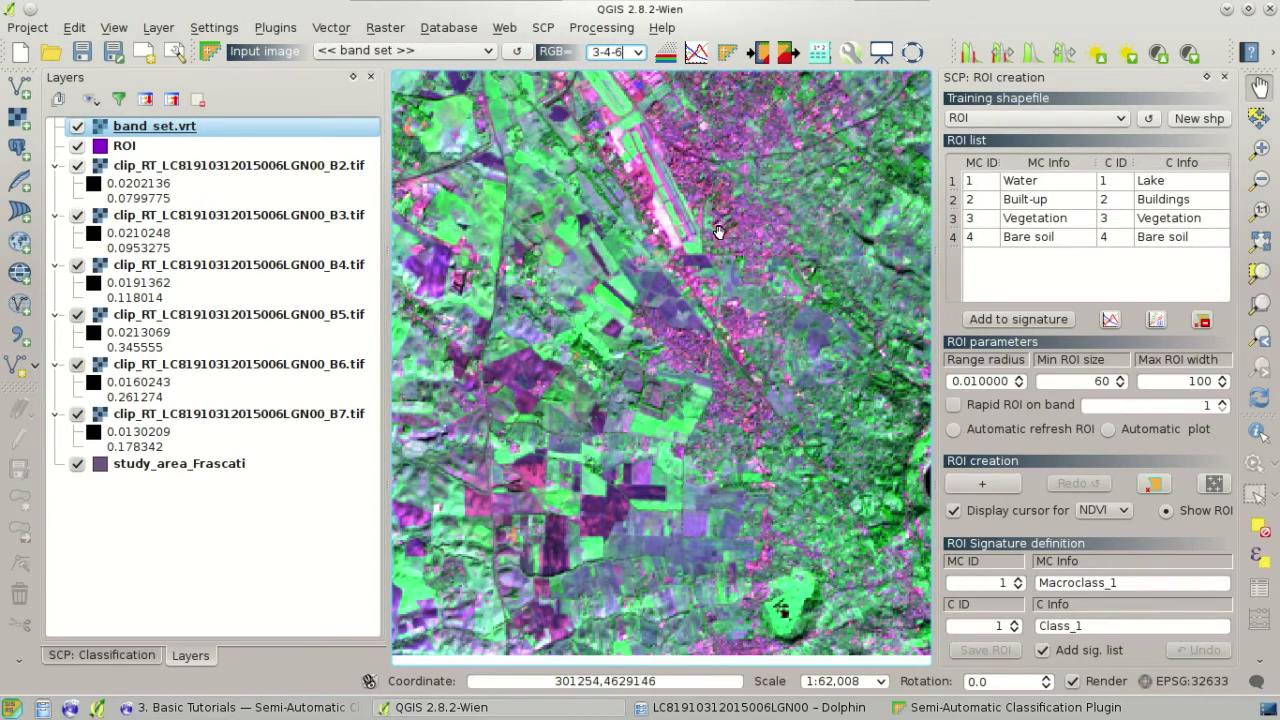
{"action": "scroll", "coordinate": [716, 230], "scroll_direction": "down", "scroll_amount": 1}
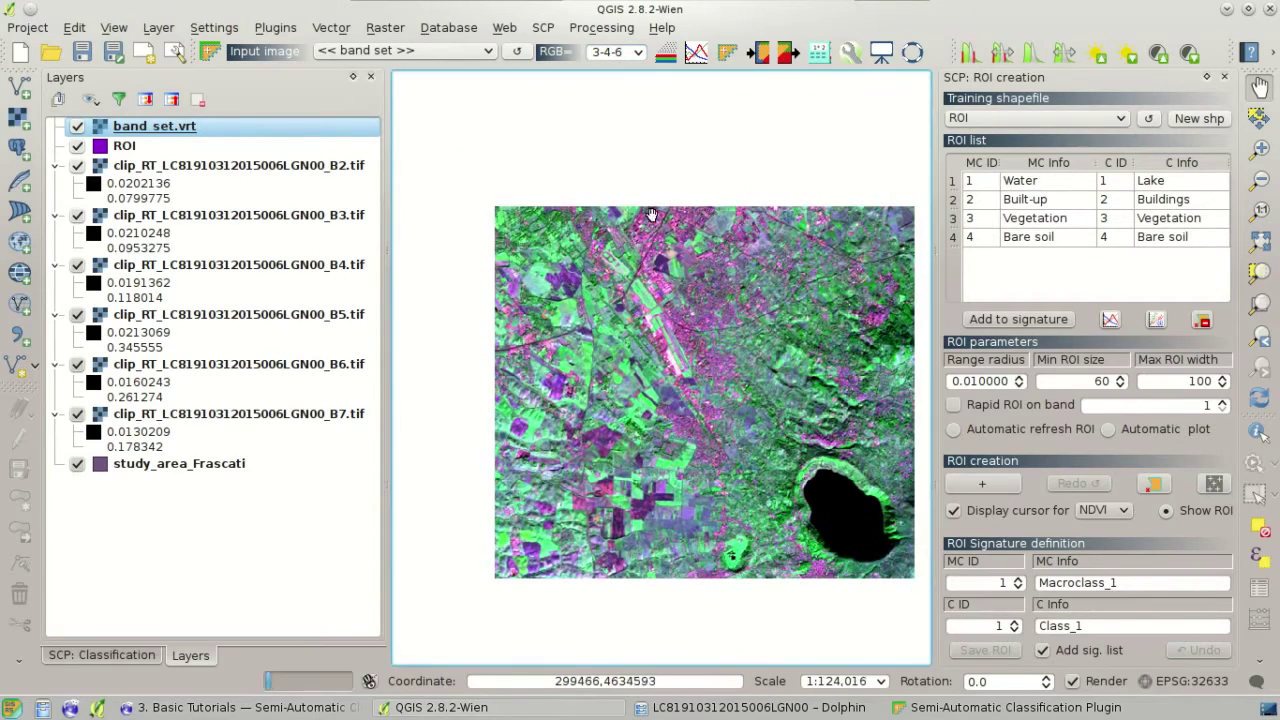
{"action": "scroll", "coordinate": [605, 148], "scroll_direction": "up", "scroll_amount": 1}
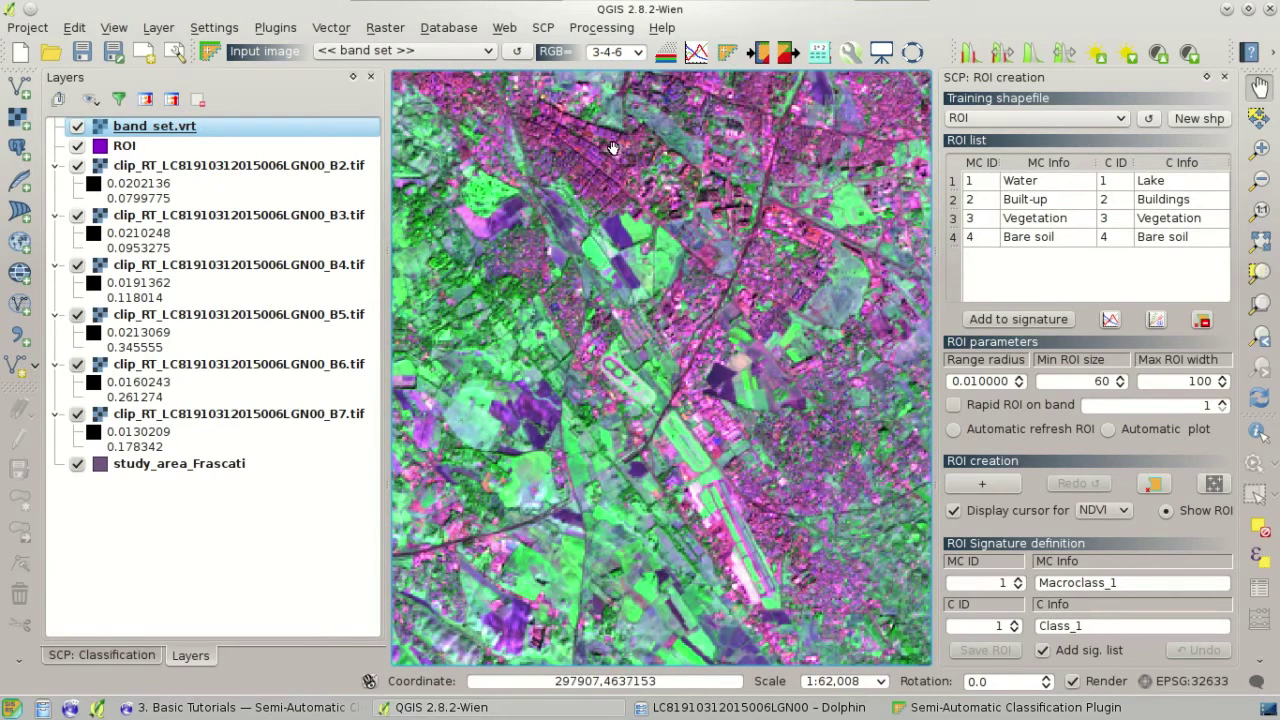
Compare the 4-3-2 and 3-2-1 composites over the runway area, ending on 4-3-2.
{"action": "left_click_drag", "start_coordinate": [632, 54], "coordinate": [621, 50]}
{"action": "type", "text": "4-3-2"}
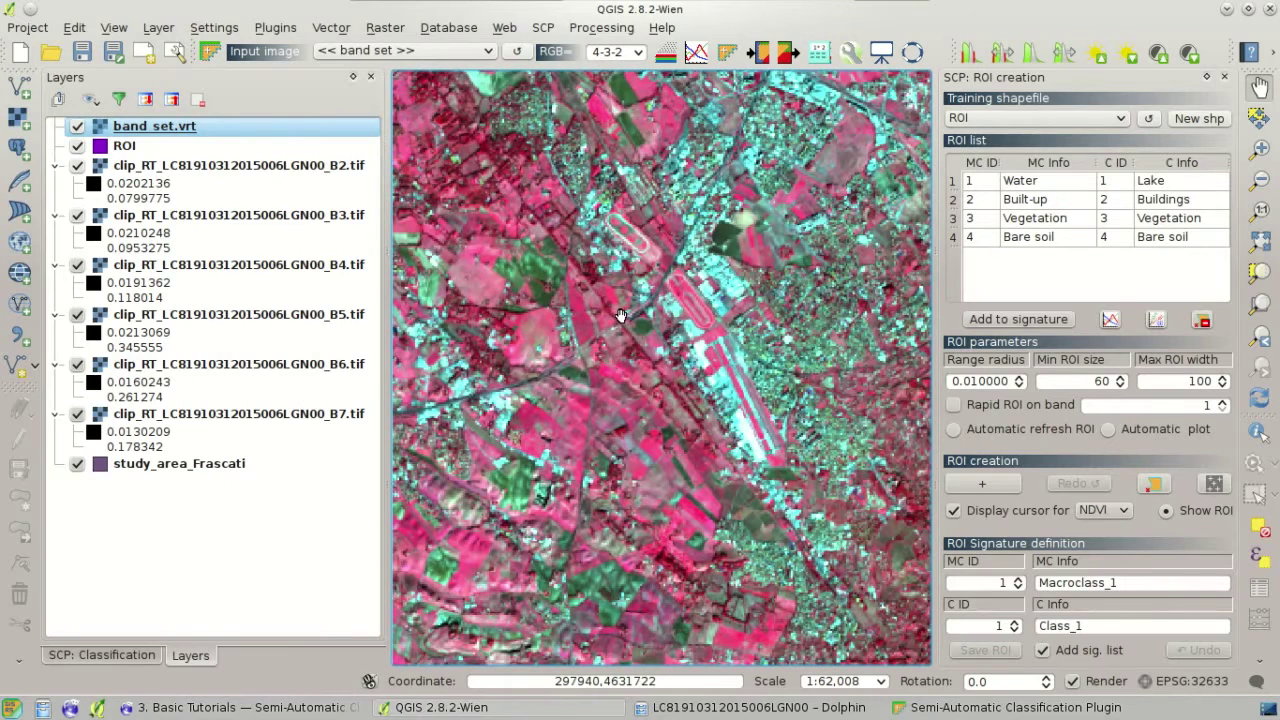
{"action": "left_click", "coordinate": [617, 53]}
{"action": "type", "text": "3-2-1"}
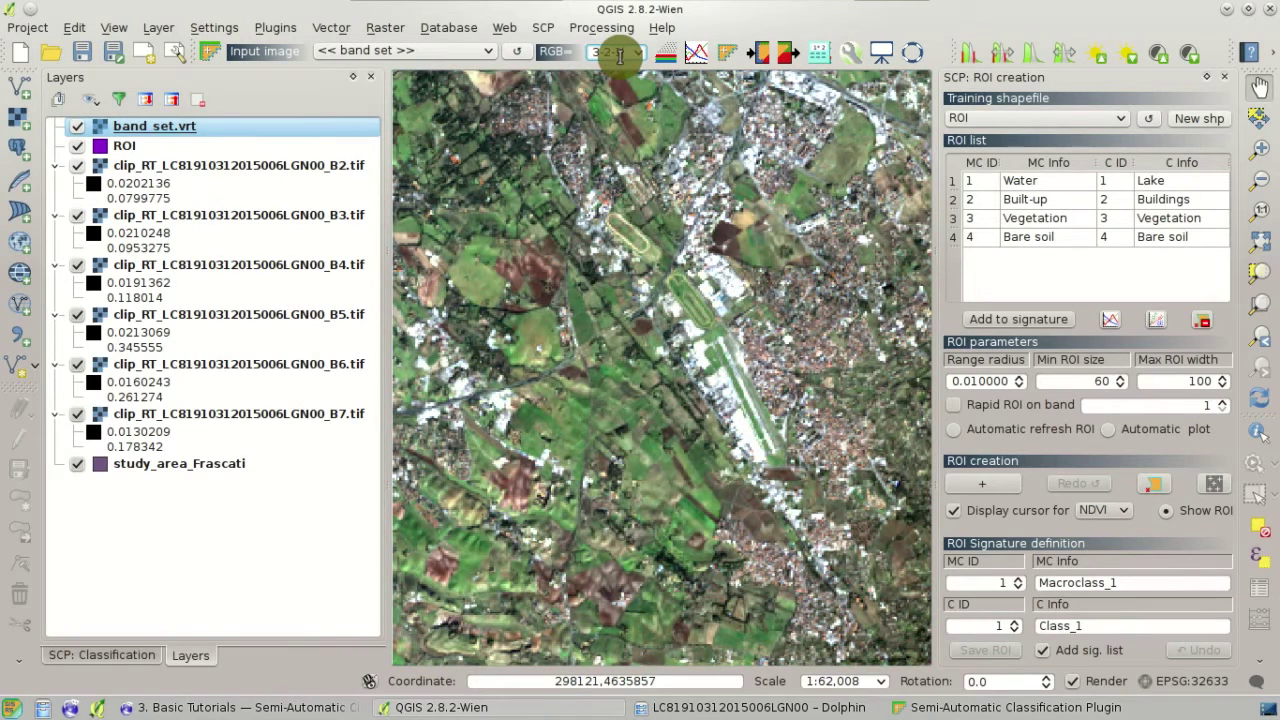
{"action": "scroll", "coordinate": [619, 55], "scroll_direction": "up", "scroll_amount": 1}
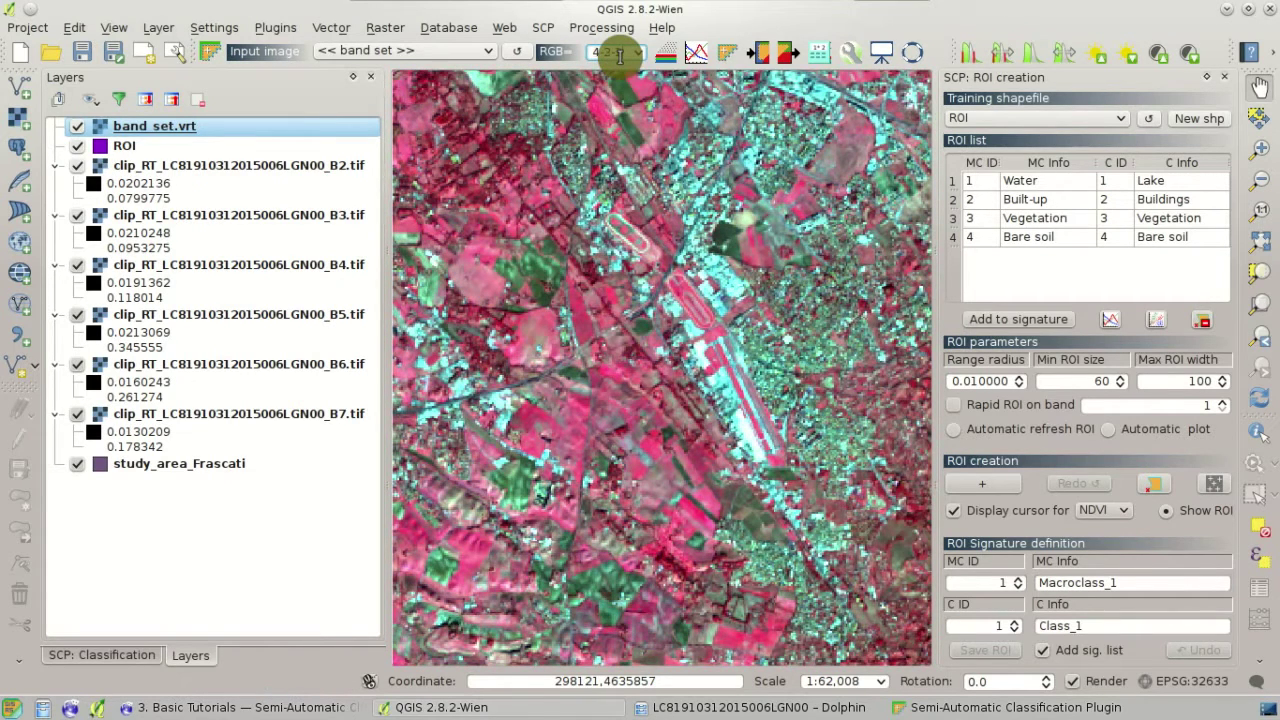
Display the band set over the runway area as a 3-2-1 composite, followed by the 3-4-6 composite.
{"action": "scroll", "coordinate": [619, 55], "scroll_direction": "down", "scroll_amount": 1}
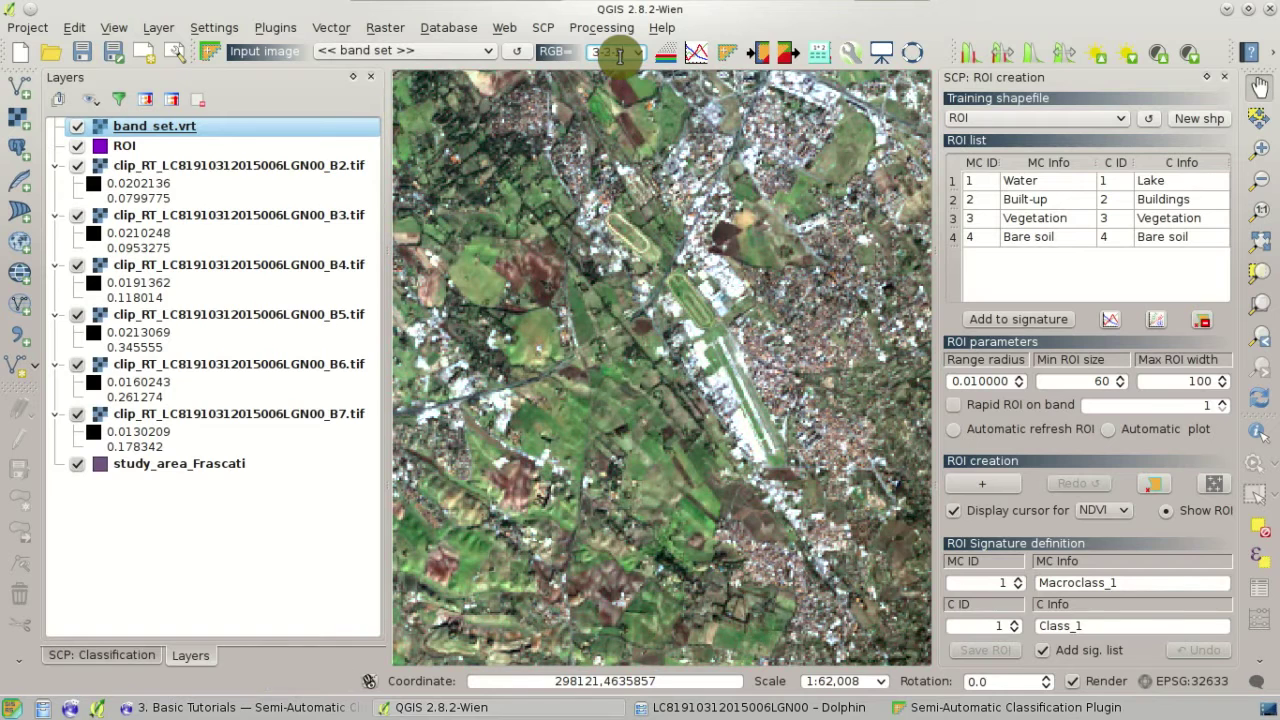
{"action": "scroll", "coordinate": [619, 55], "scroll_direction": "up", "scroll_amount": 2}
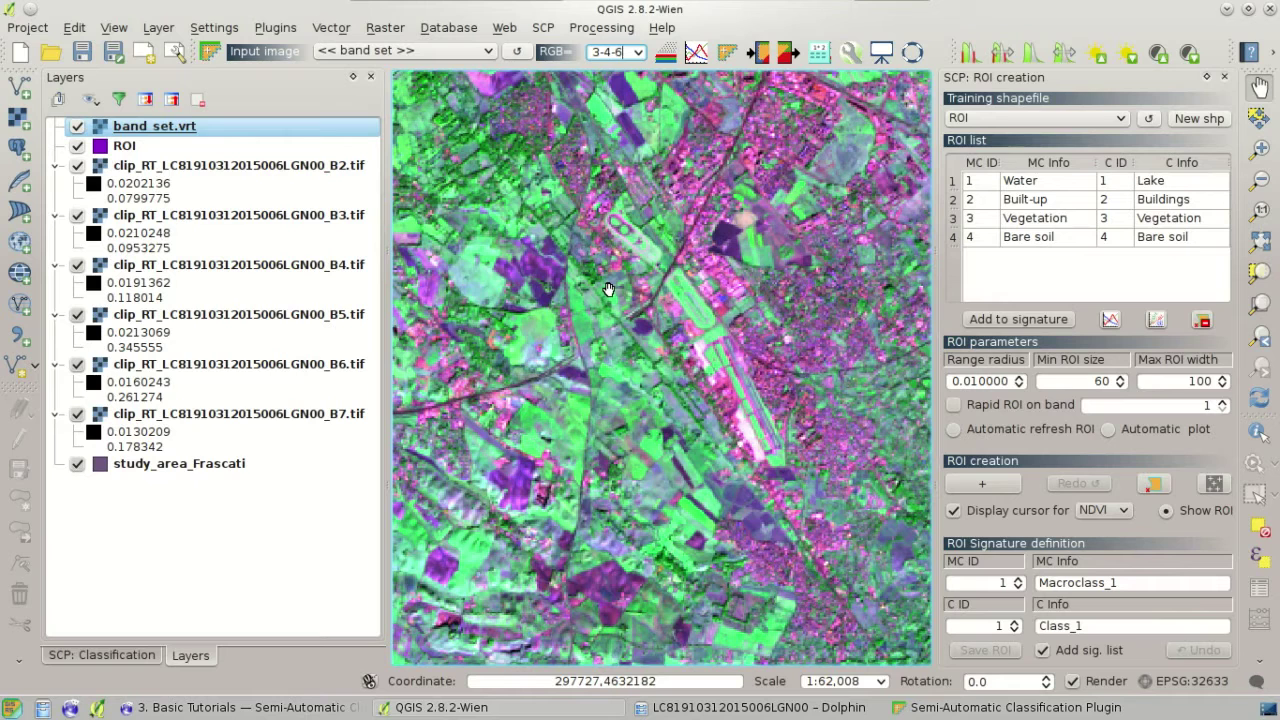
Add an OpenStreetMap base layer to the project with the OpenLayers plugin.
{"action": "left_click", "coordinate": [501, 40]}
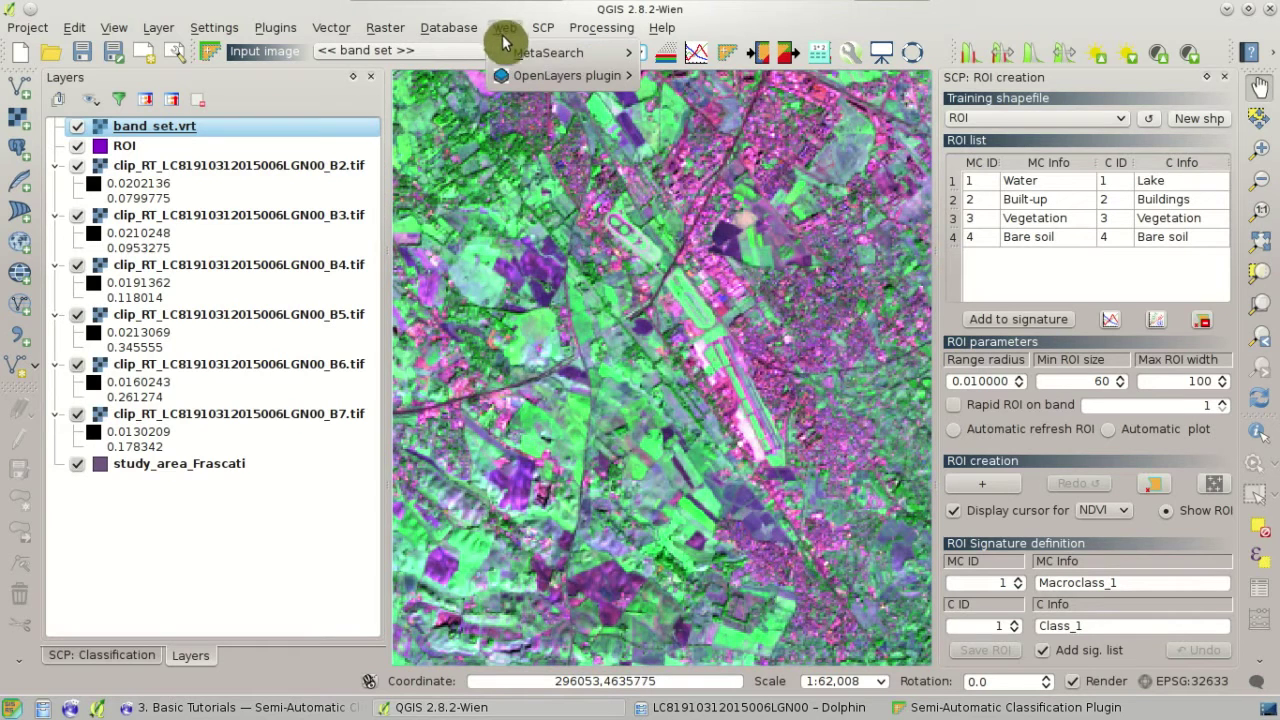
{"action": "mouse_move", "coordinate": [512, 76]}
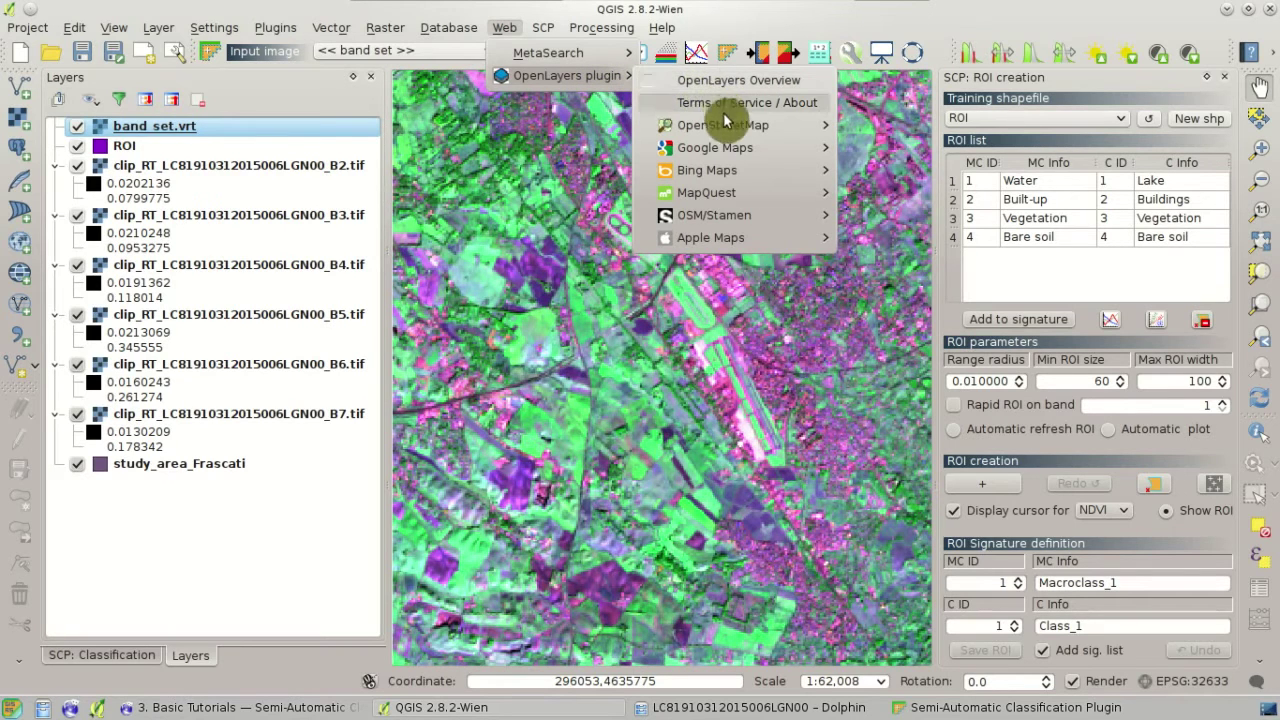
{"action": "mouse_move", "coordinate": [728, 128]}
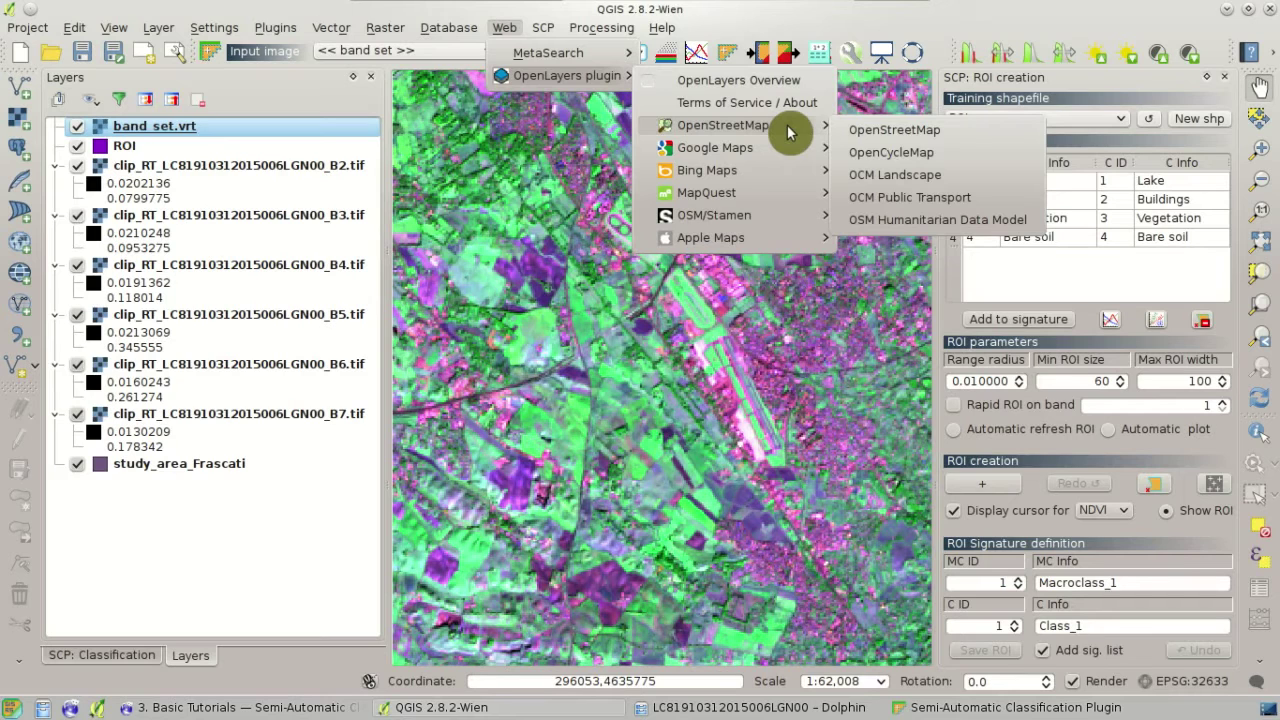
{"action": "left_click", "coordinate": [987, 136]}
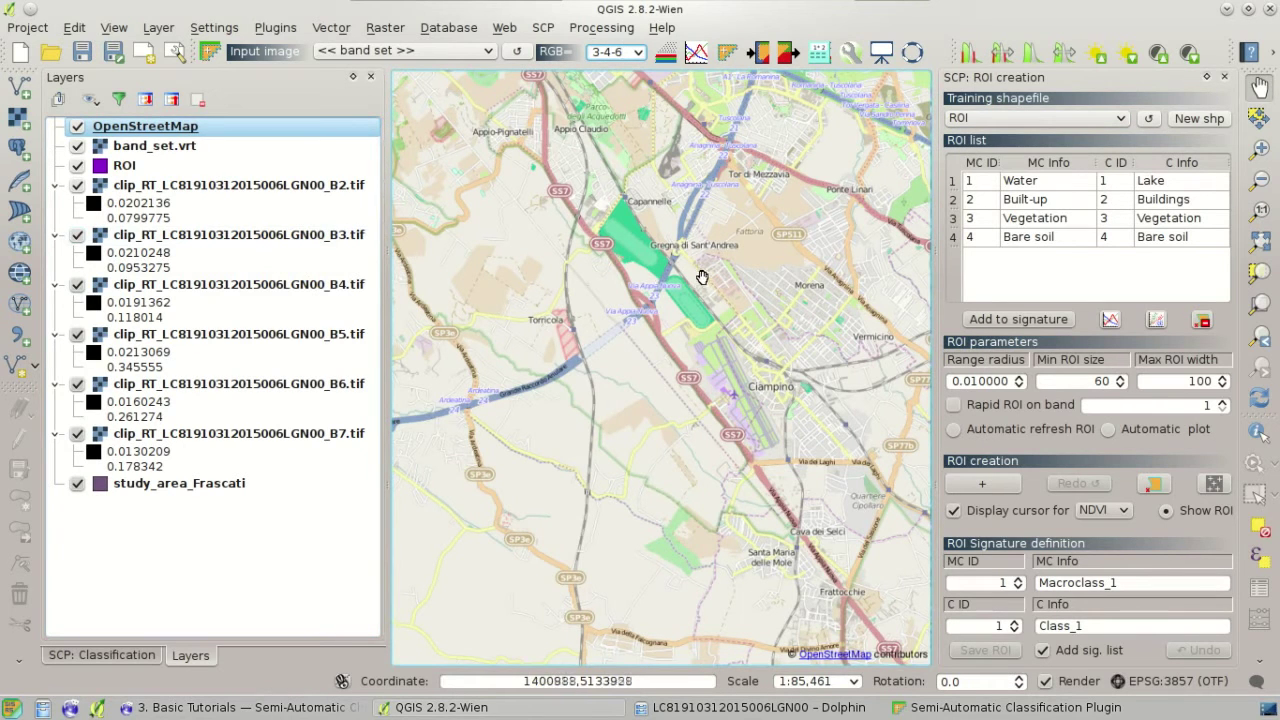
Examine the Ciampino airport area on the OpenStreetMap layer, then hide that layer.
{"action": "scroll", "coordinate": [736, 369], "scroll_direction": "up", "scroll_amount": 1}
{"action": "scroll", "coordinate": [737, 390], "scroll_direction": "up", "scroll_amount": 1}
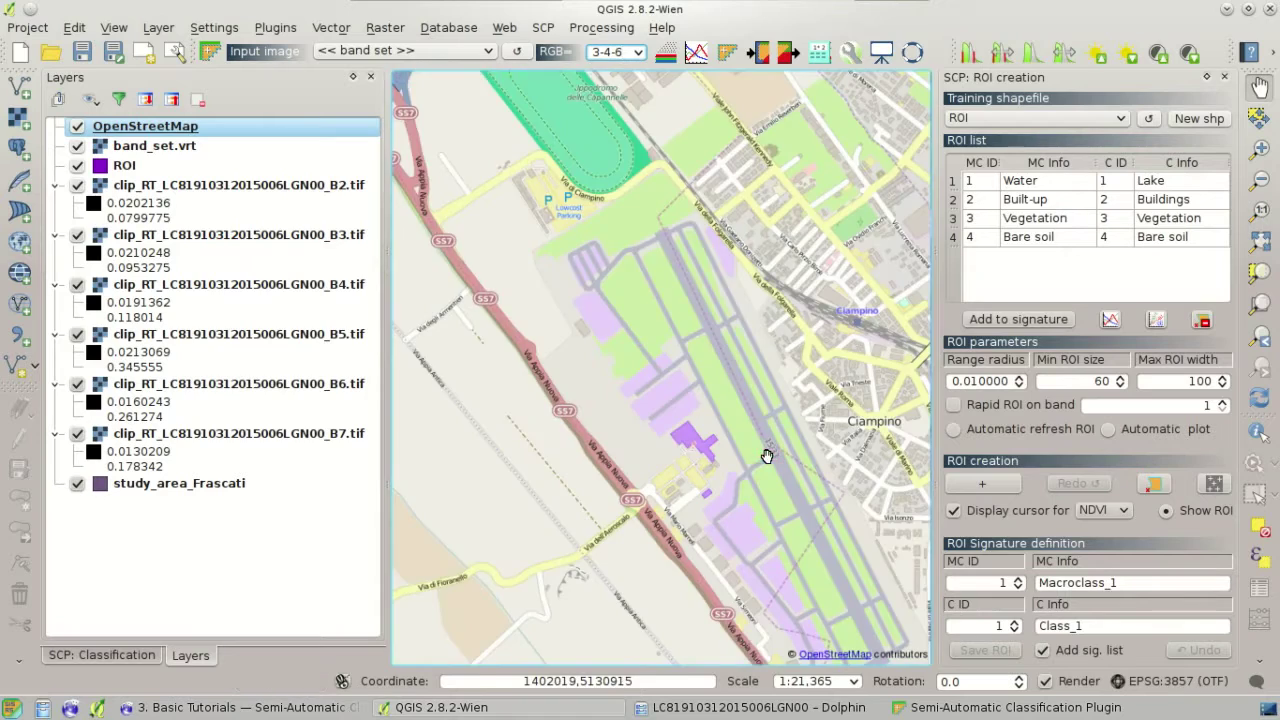
{"action": "left_click_drag", "start_coordinate": [766, 456], "coordinate": [682, 396]}
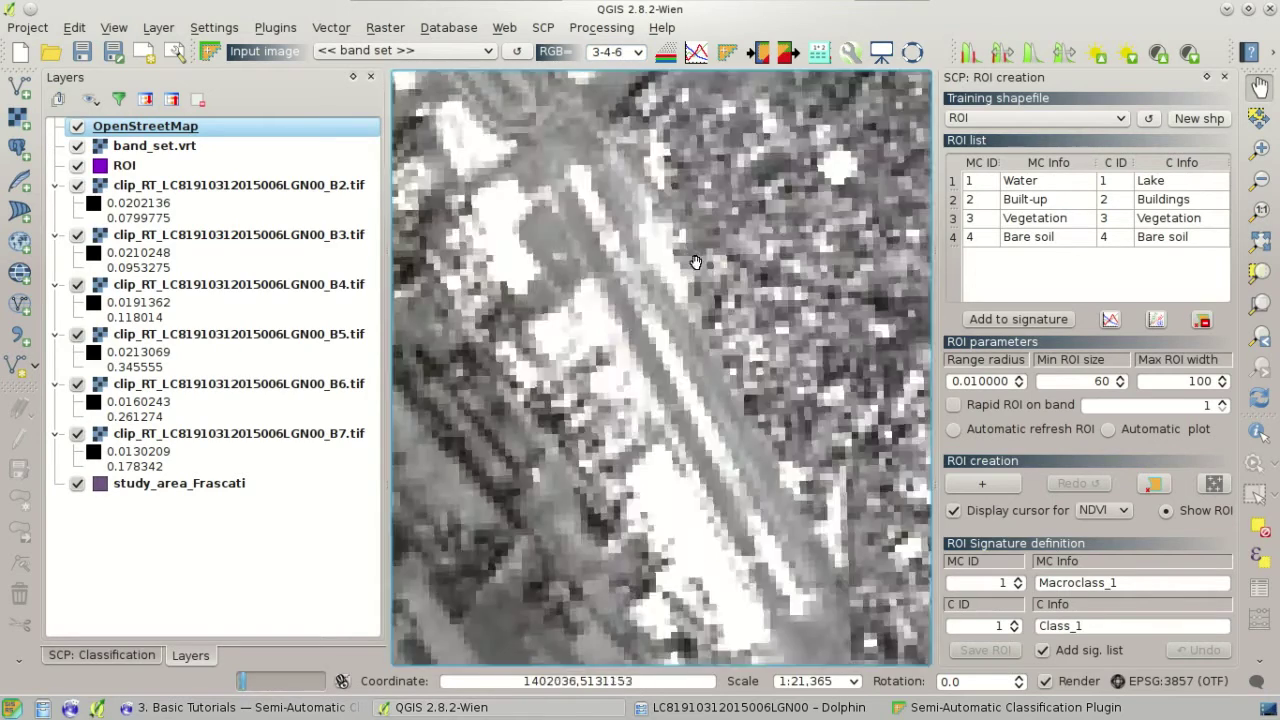
{"action": "left_click", "coordinate": [78, 127]}
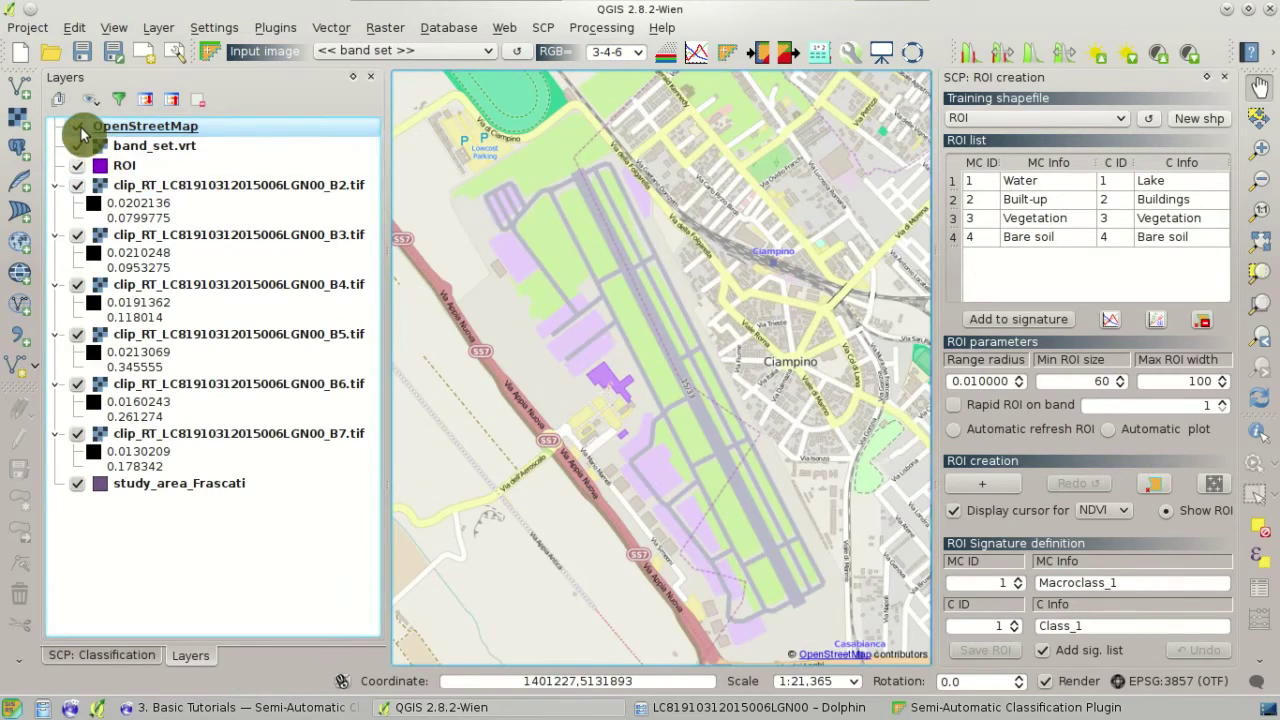
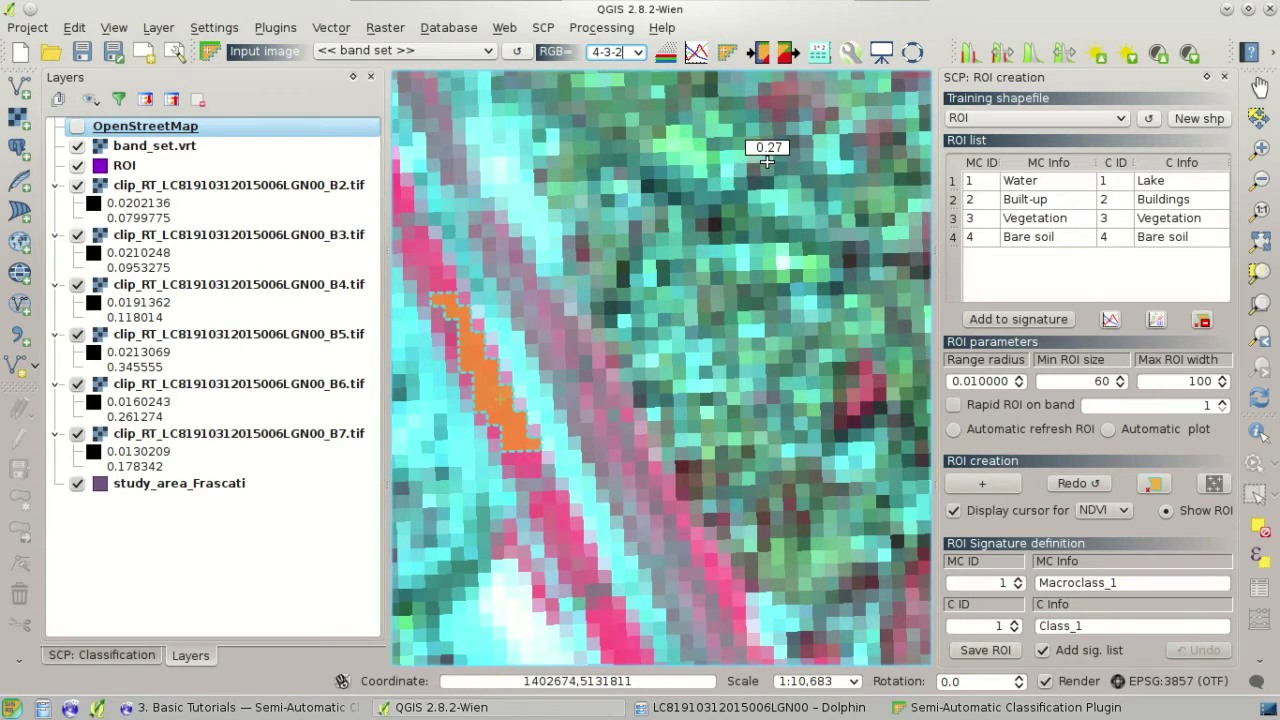
Switch to the 3-4-6 composite and create a temporary ROI on the bright green patch at the runway's south end.
{"action": "scroll", "coordinate": [767, 161], "scroll_direction": "down", "scroll_amount": 1}
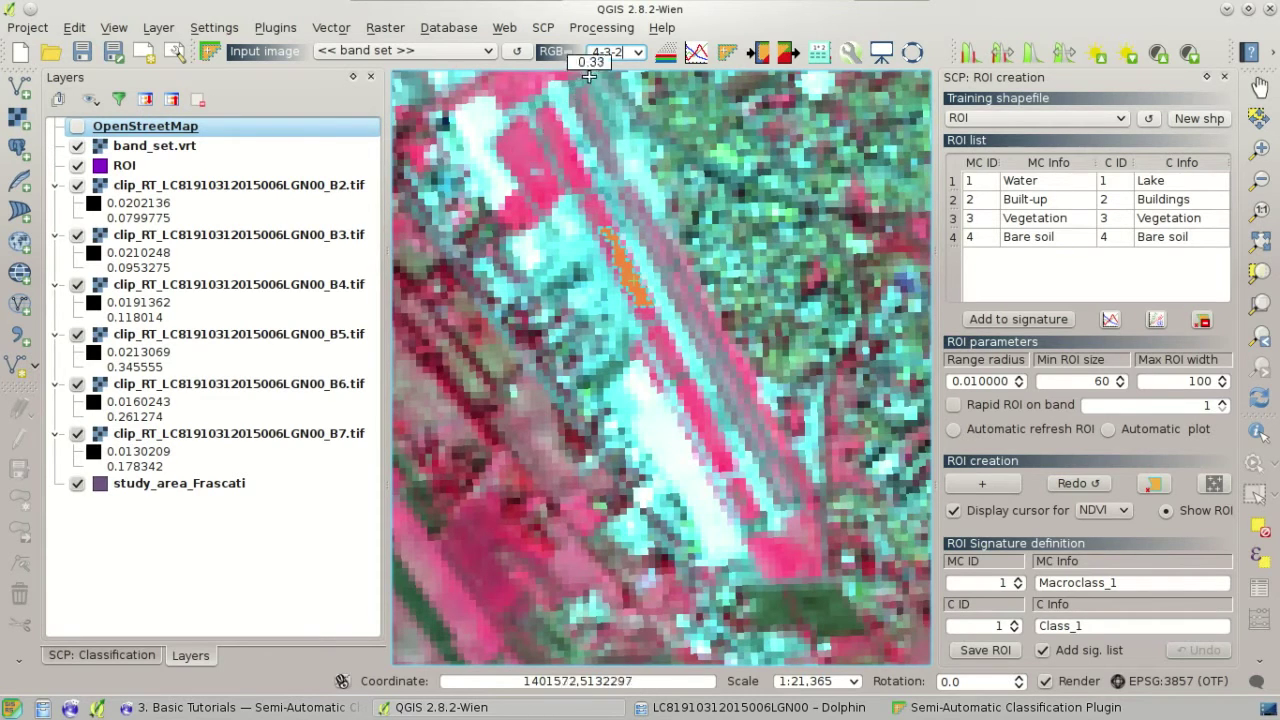
{"action": "scroll", "coordinate": [614, 52], "scroll_direction": "down", "scroll_amount": 2}
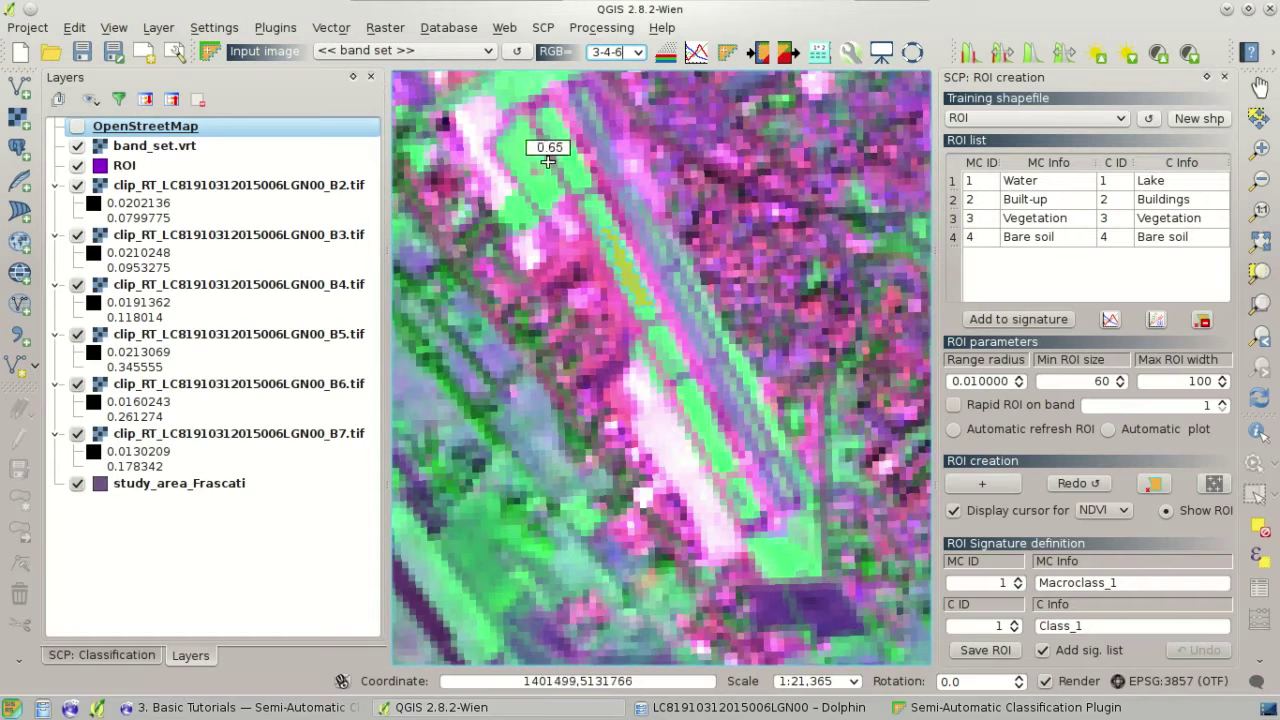
{"action": "scroll", "coordinate": [729, 210], "scroll_direction": "down", "scroll_amount": 1}
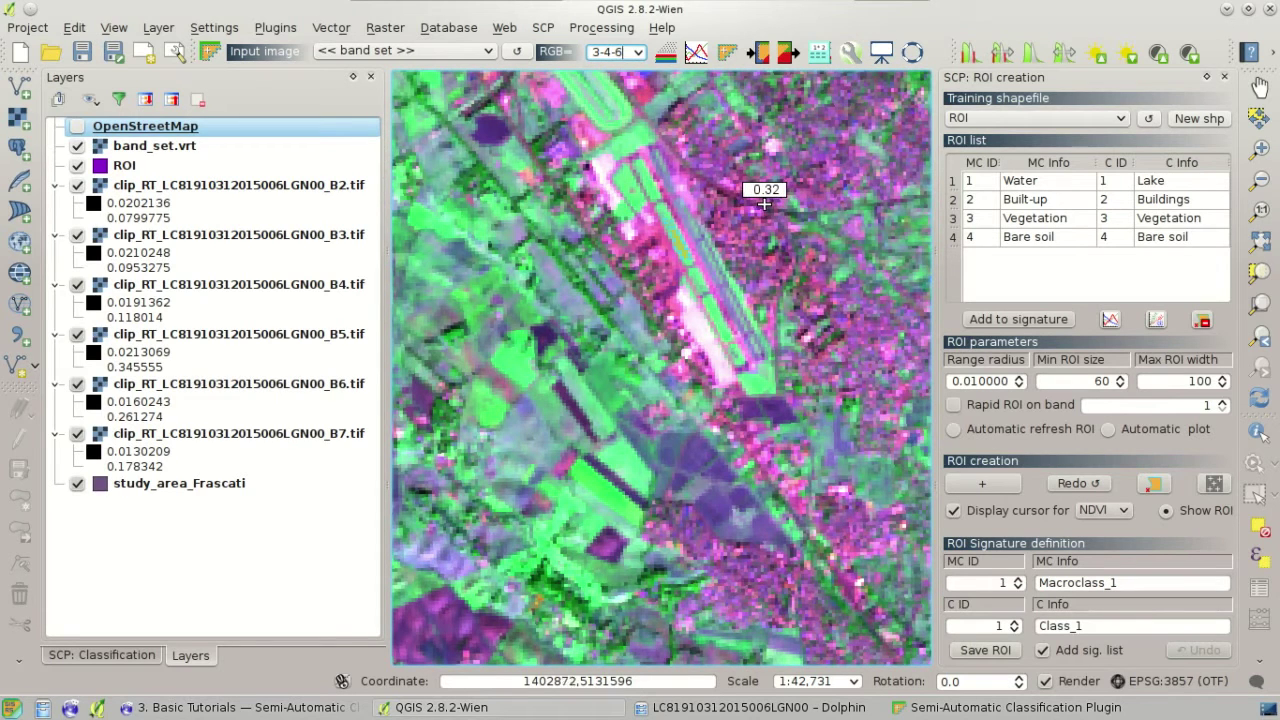
{"action": "scroll", "coordinate": [764, 203], "scroll_direction": "up", "scroll_amount": 1}
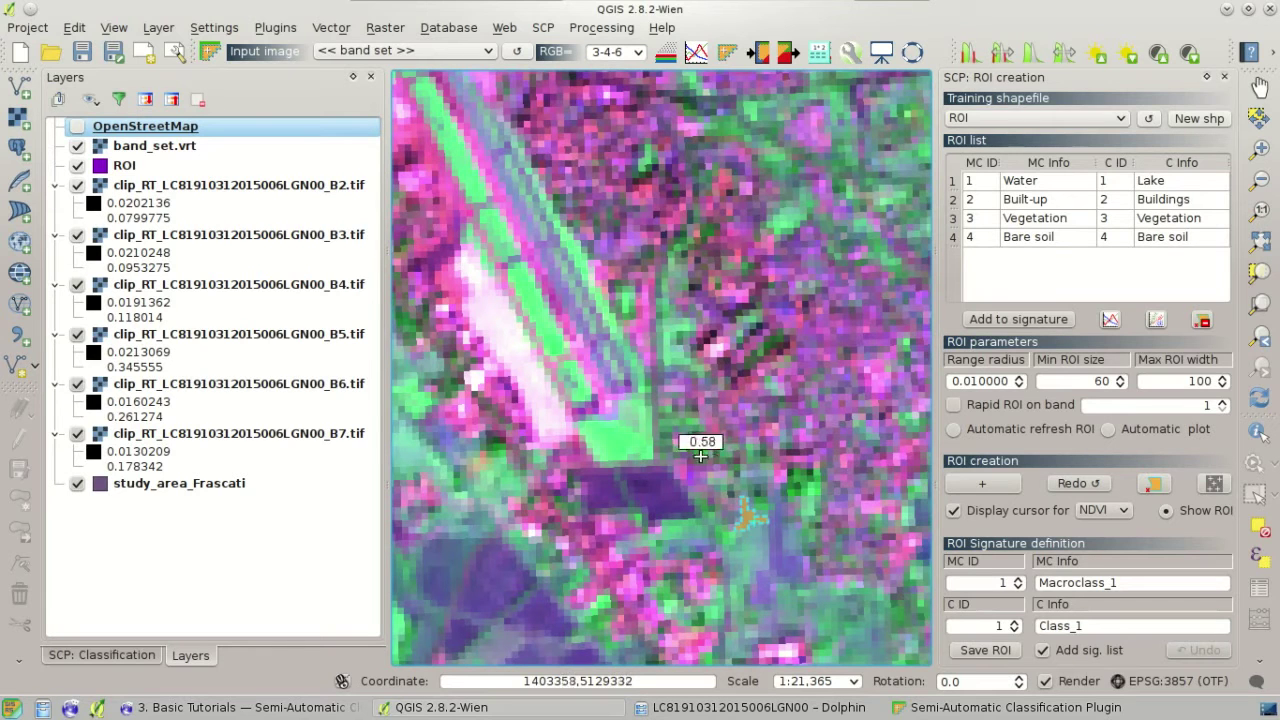
{"action": "left_click", "coordinate": [617, 436]}
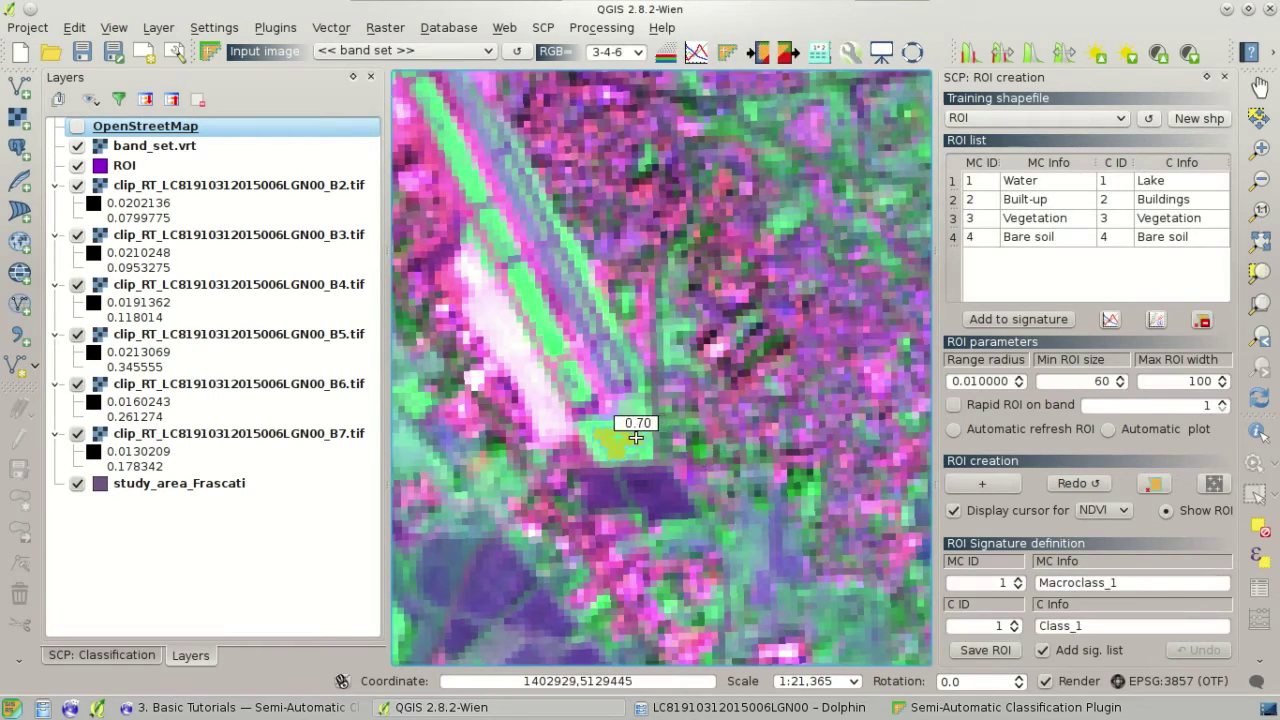
Set the ROI range radius to 0.02 and regrow the ROI, trying other seed pixels in the same green patch.
{"action": "double_click", "coordinate": [1021, 381]}
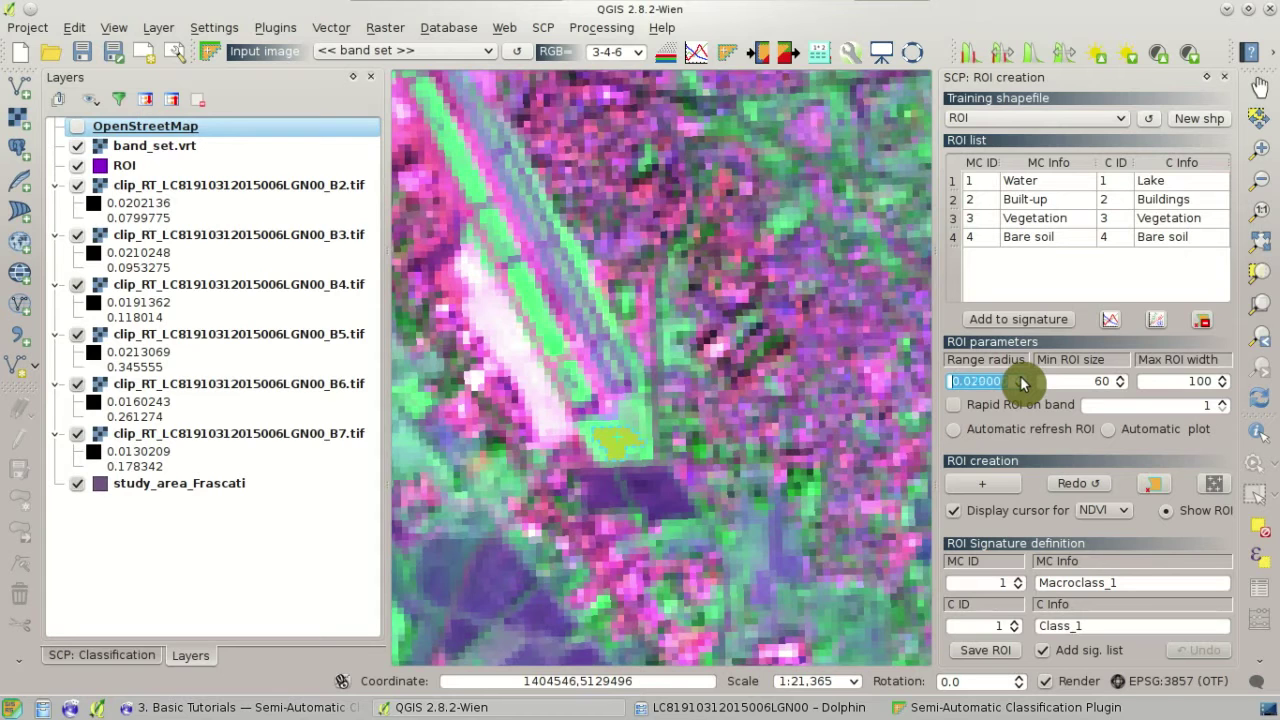
{"action": "left_click", "coordinate": [1099, 489]}
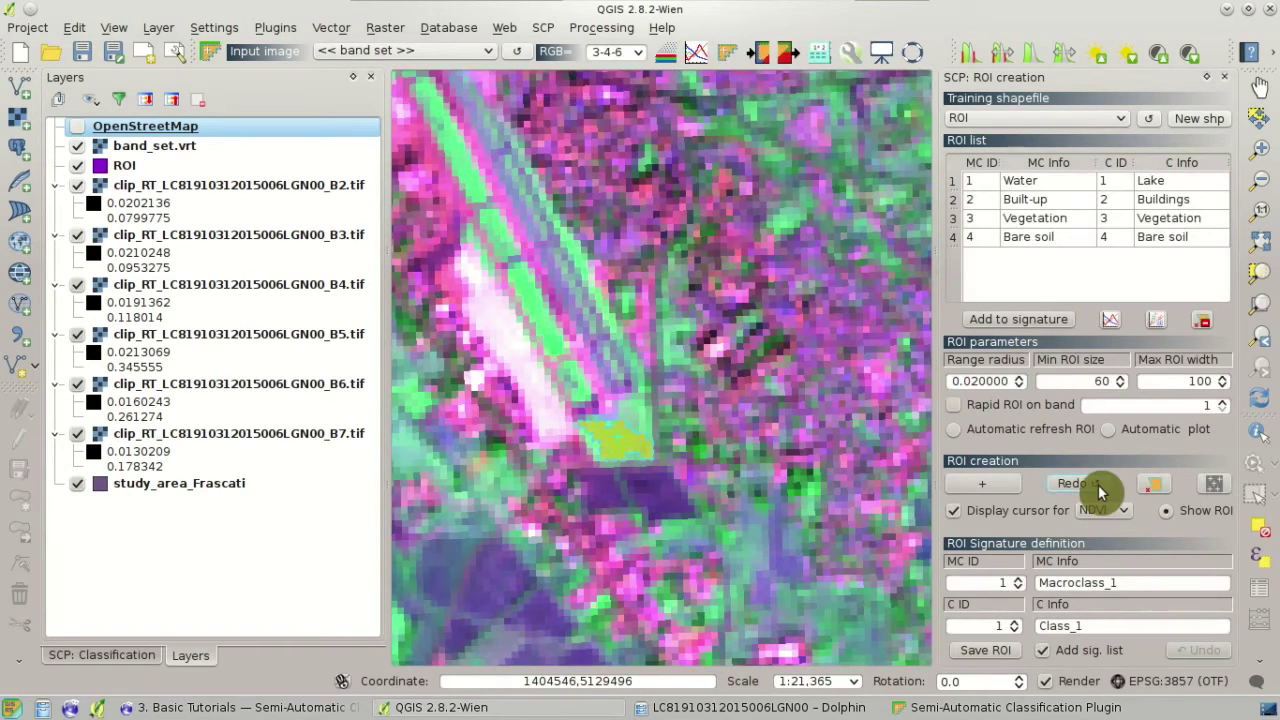
{"action": "left_click", "coordinate": [648, 462]}
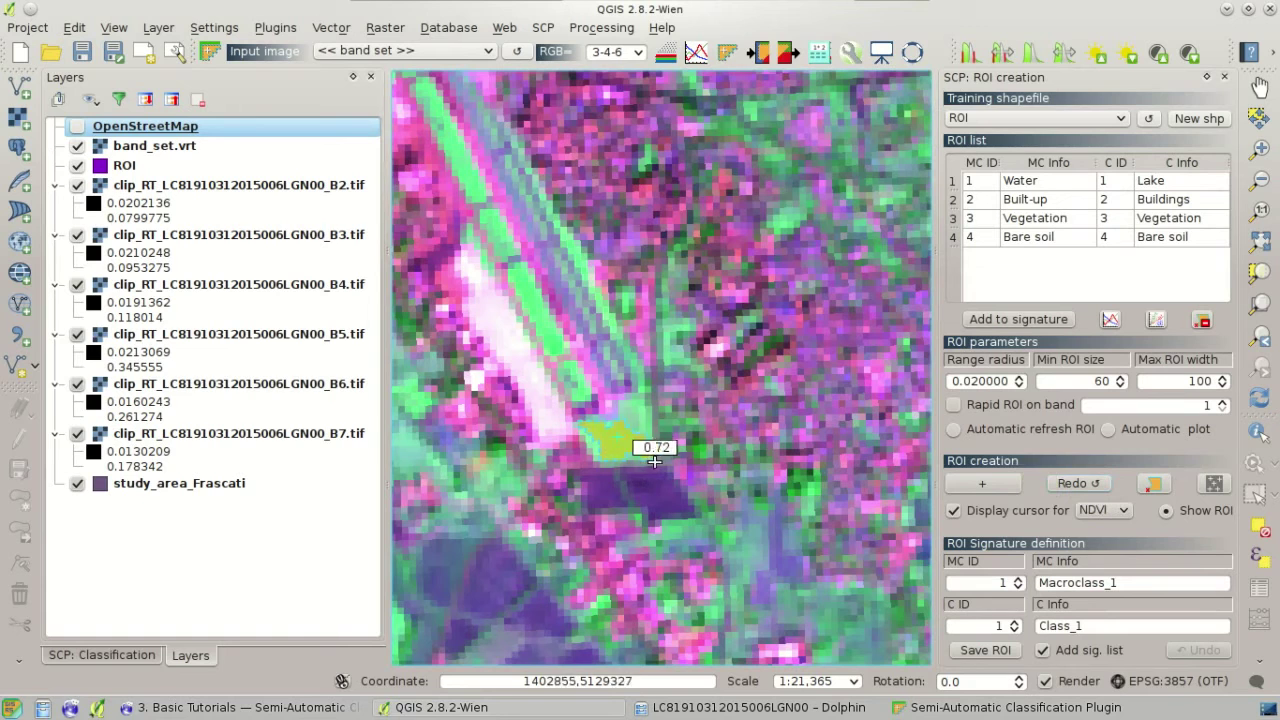
{"action": "left_click", "coordinate": [621, 450]}
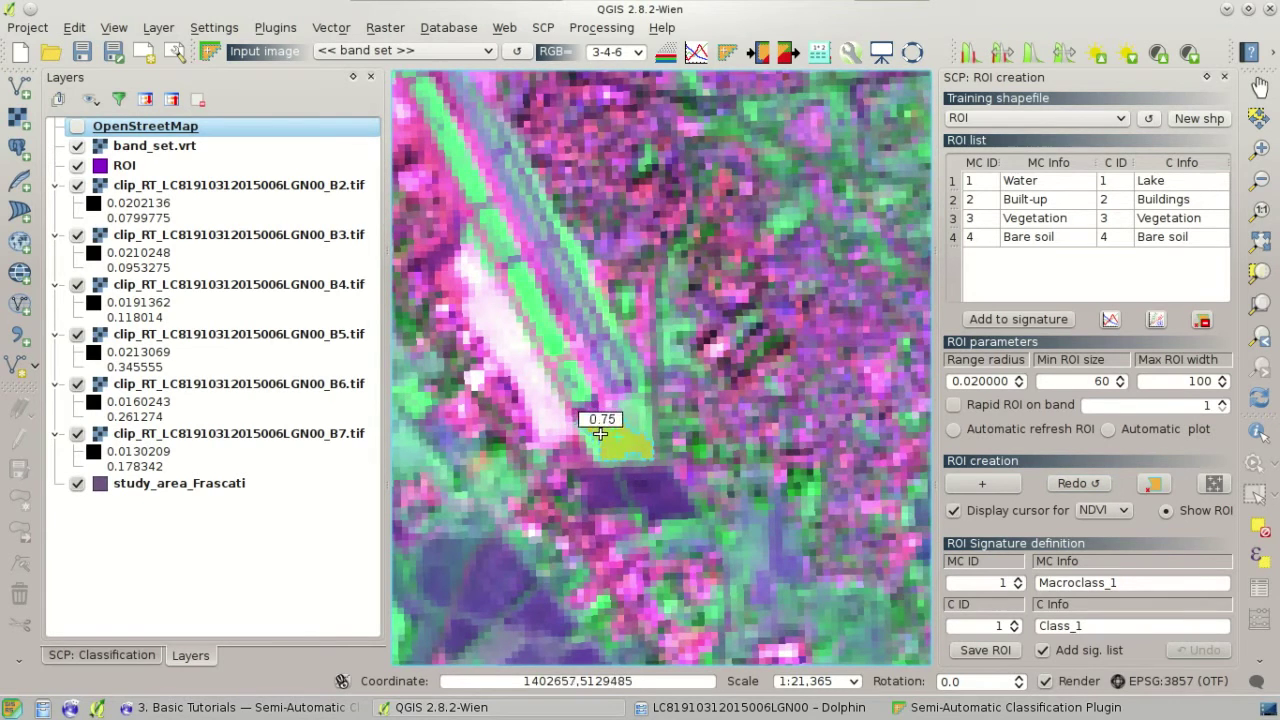
Increase the ROI range radius to 0.04 and regrow the ROI from the same seed pixel.
{"action": "scroll", "coordinate": [610, 425], "scroll_direction": "up", "scroll_amount": 2}
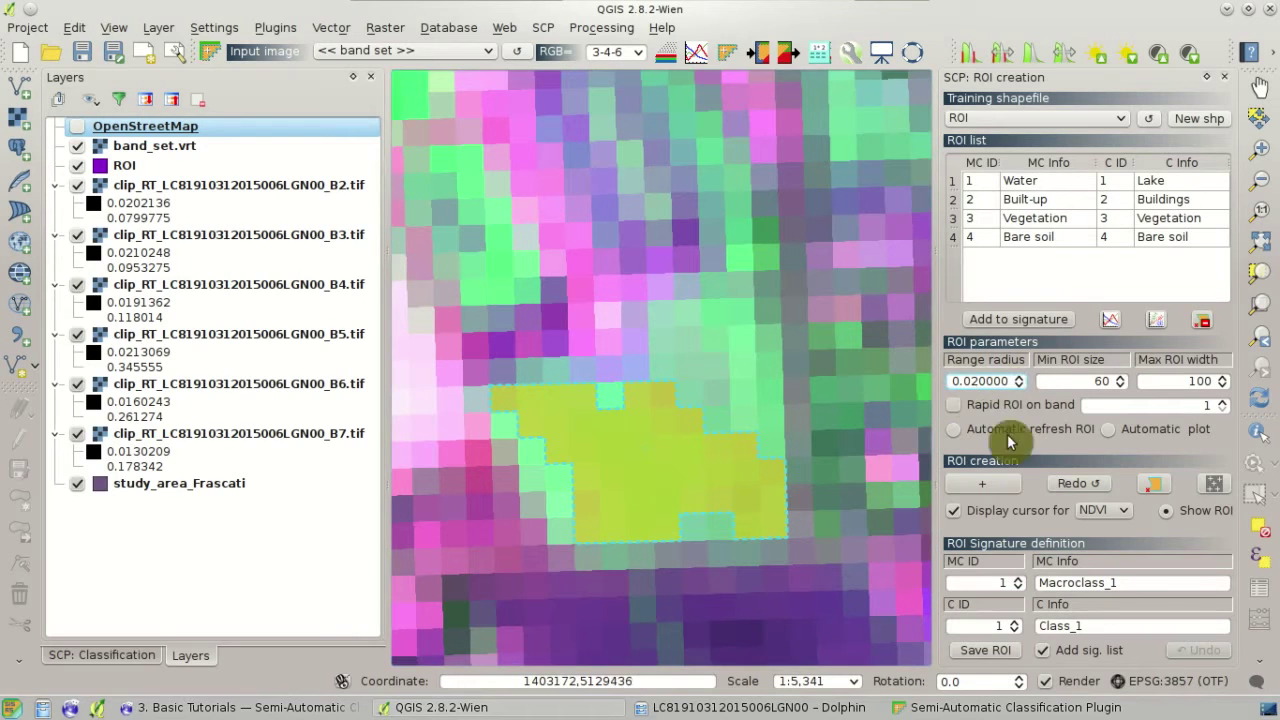
{"action": "scroll", "coordinate": [1022, 386], "scroll_direction": "up", "scroll_amount": 1}
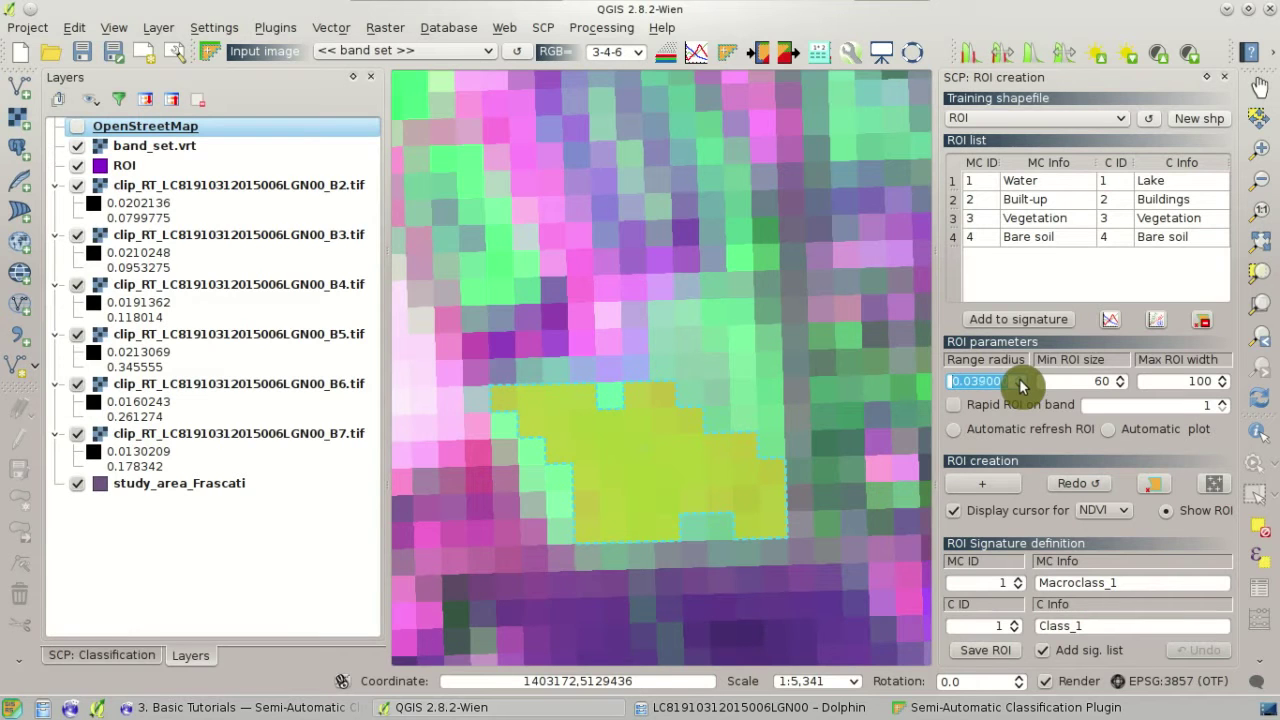
{"action": "left_click", "coordinate": [1078, 484]}
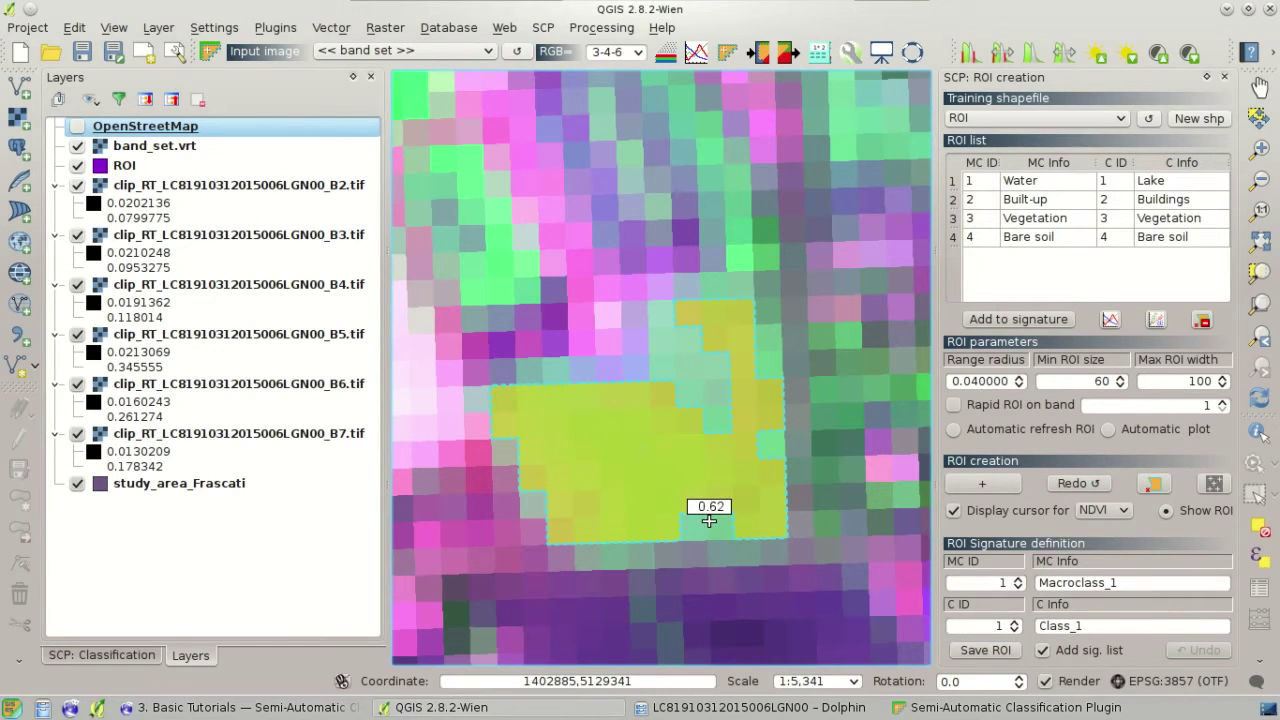
Set the ROI's macroclass ID to 3 and its macroclass information to Vegetation.
{"action": "scroll", "coordinate": [709, 521], "scroll_direction": "down", "scroll_amount": 1}
{"action": "scroll", "coordinate": [709, 521], "scroll_direction": "down", "scroll_amount": 1}
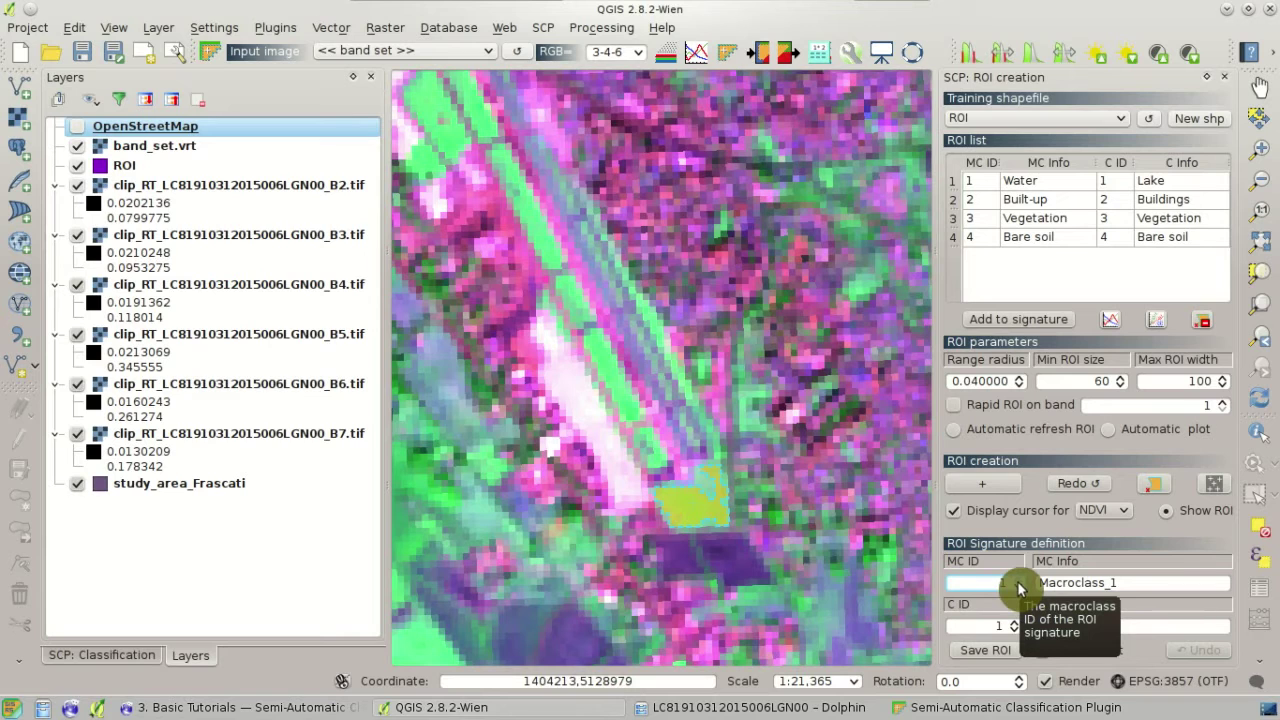
{"action": "key", "text": "BackSpace"}
{"action": "type", "text": "3"}
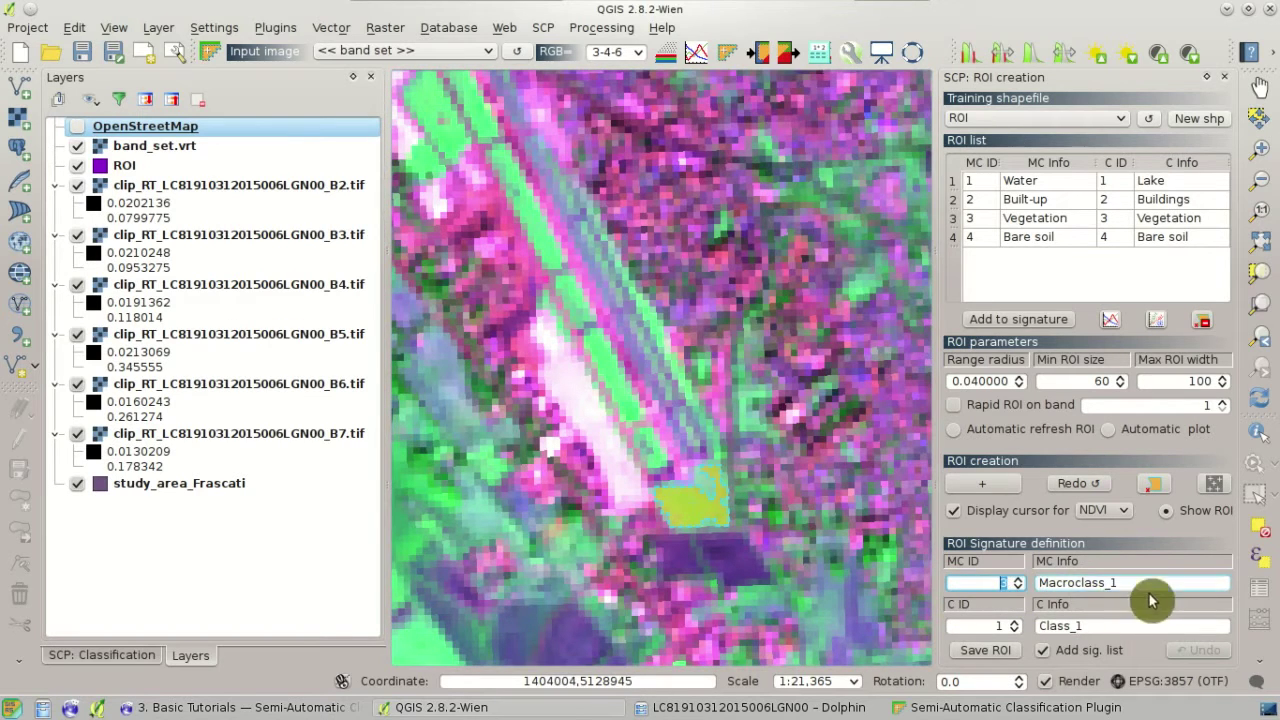
{"action": "double_click", "coordinate": [1099, 581]}
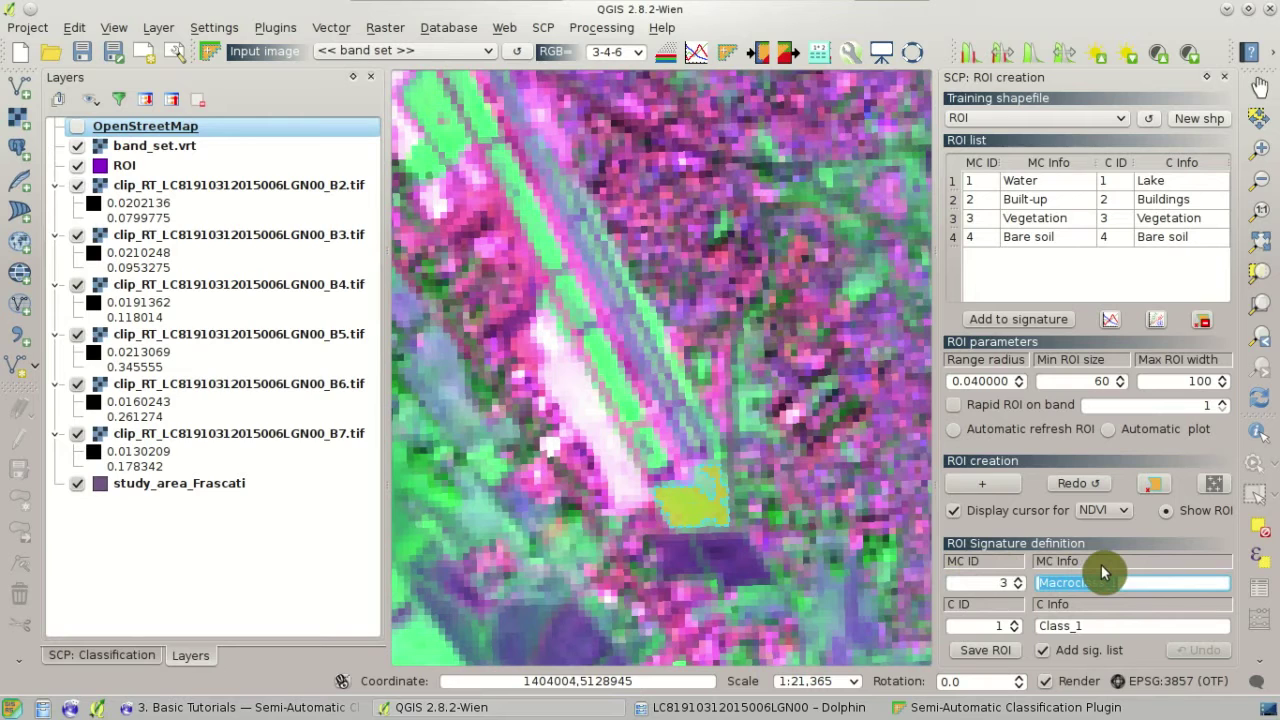
{"action": "type", "text": "Vegetation"}
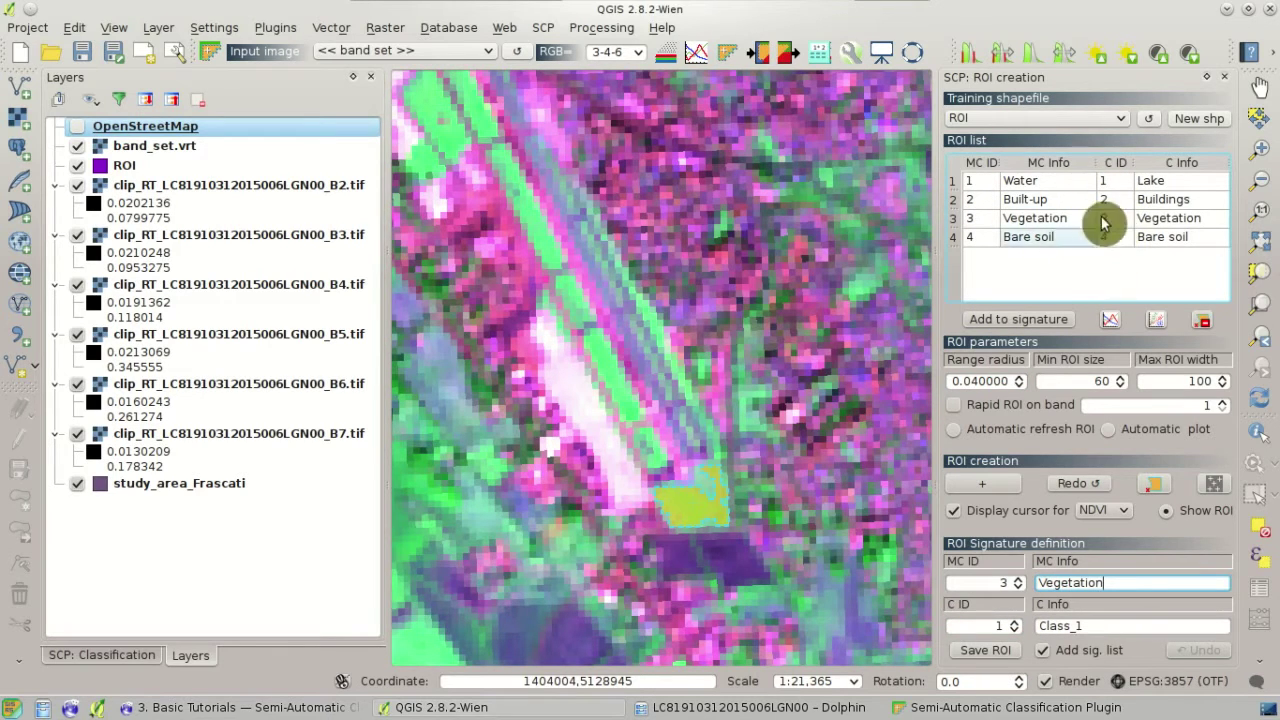
Set the class ID to 5 and the class information to Grassland, and save the ROI with its signature.
{"action": "left_click", "coordinate": [1018, 628]}
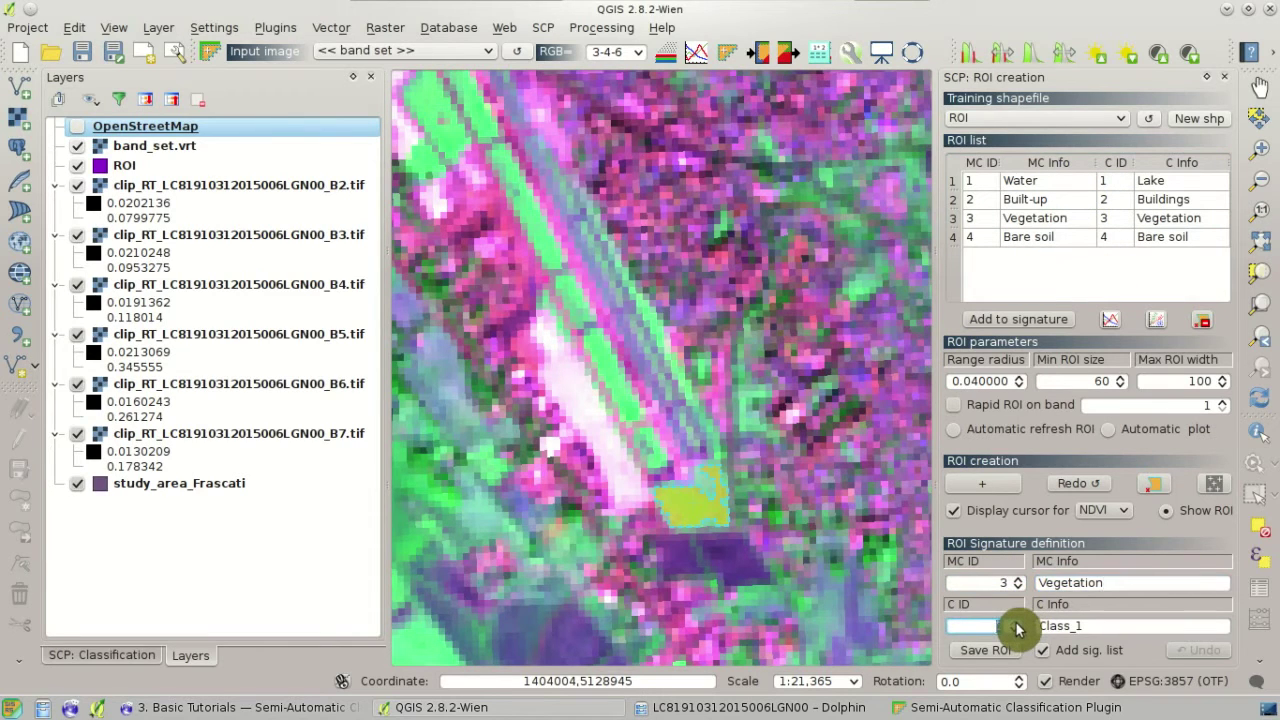
{"action": "left_click", "coordinate": [1018, 622]}
{"action": "left_click", "coordinate": [1018, 622]}
{"action": "left_click", "coordinate": [1018, 622]}
{"action": "left_click", "coordinate": [1018, 622]}
{"action": "left_click", "coordinate": [1066, 625]}
{"action": "double_click", "coordinate": [1066, 625]}
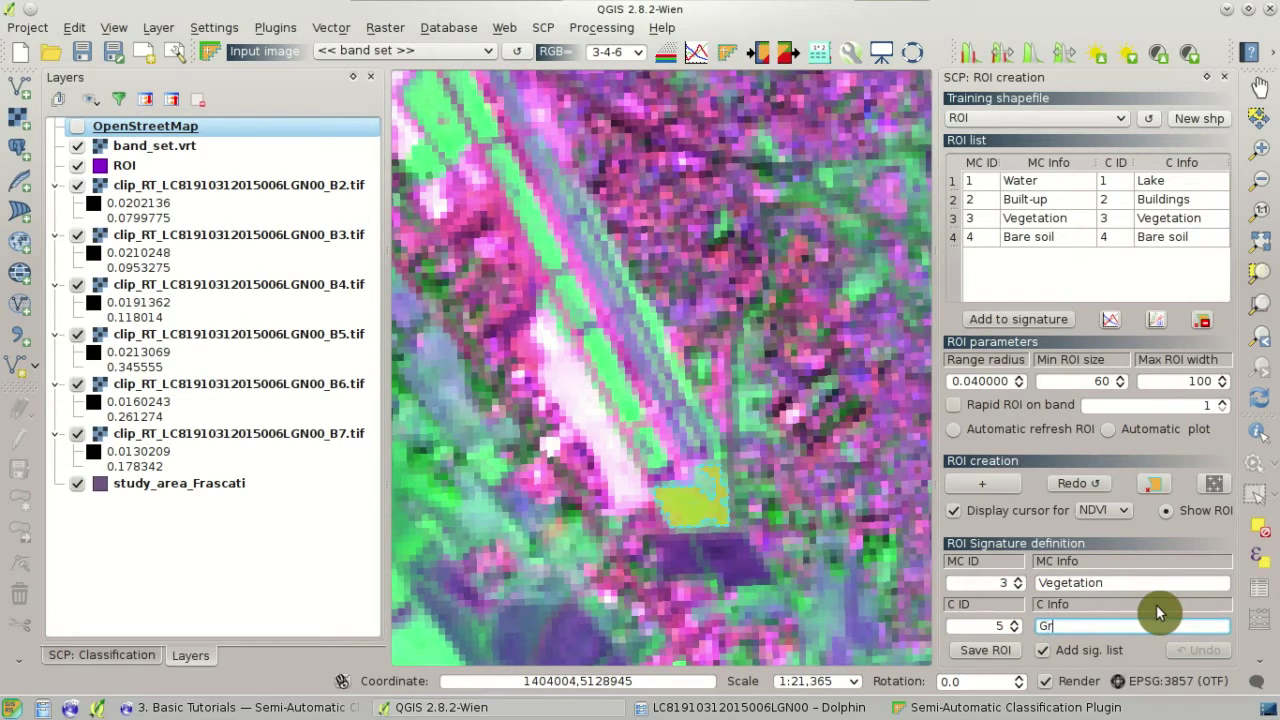
{"action": "type", "text": "Grassland"}
{"action": "left_click", "coordinate": [1010, 650]}
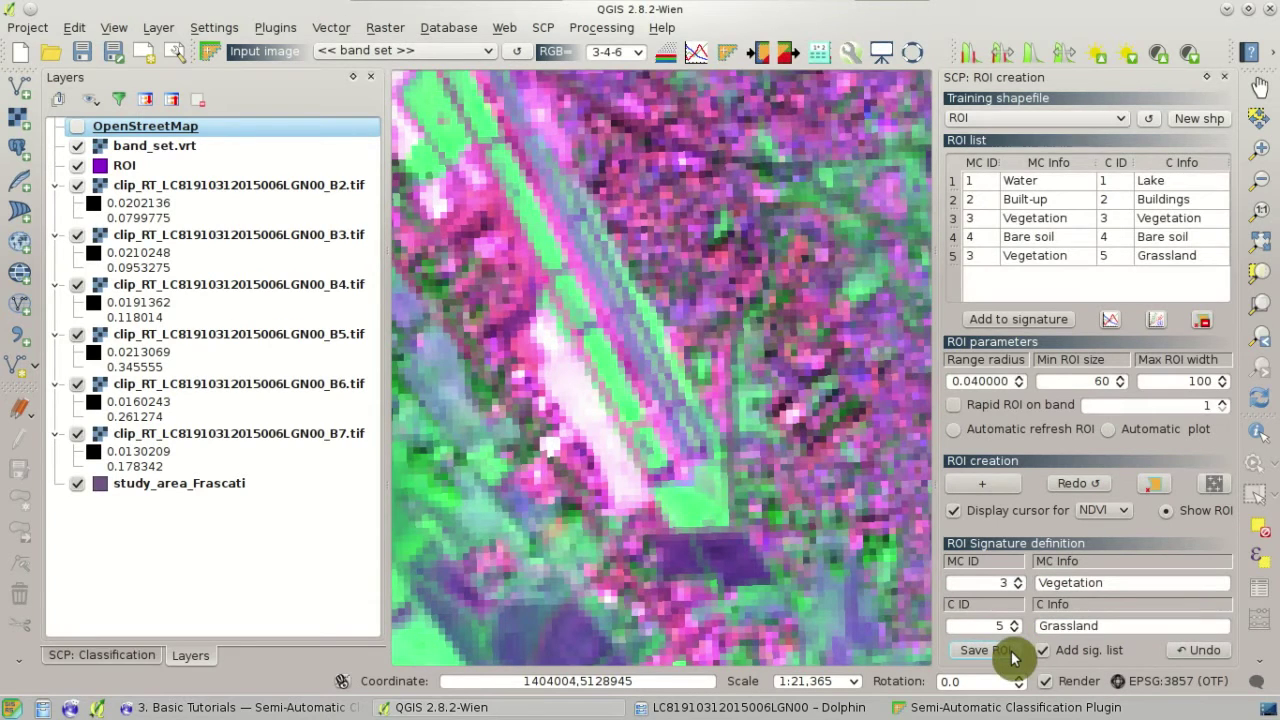
Select the new Grassland entry in the signature list and plot its spectral signature.
{"action": "left_click", "coordinate": [1035, 255]}
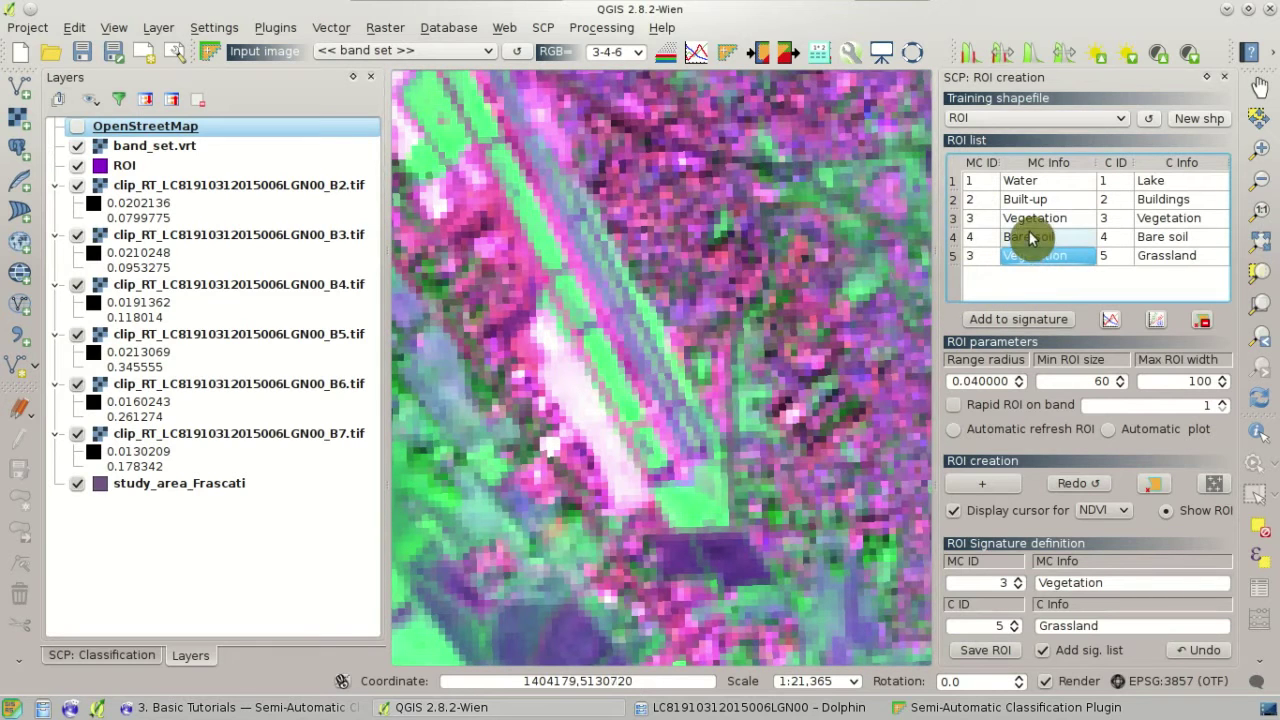
{"action": "left_click", "coordinate": [105, 656]}
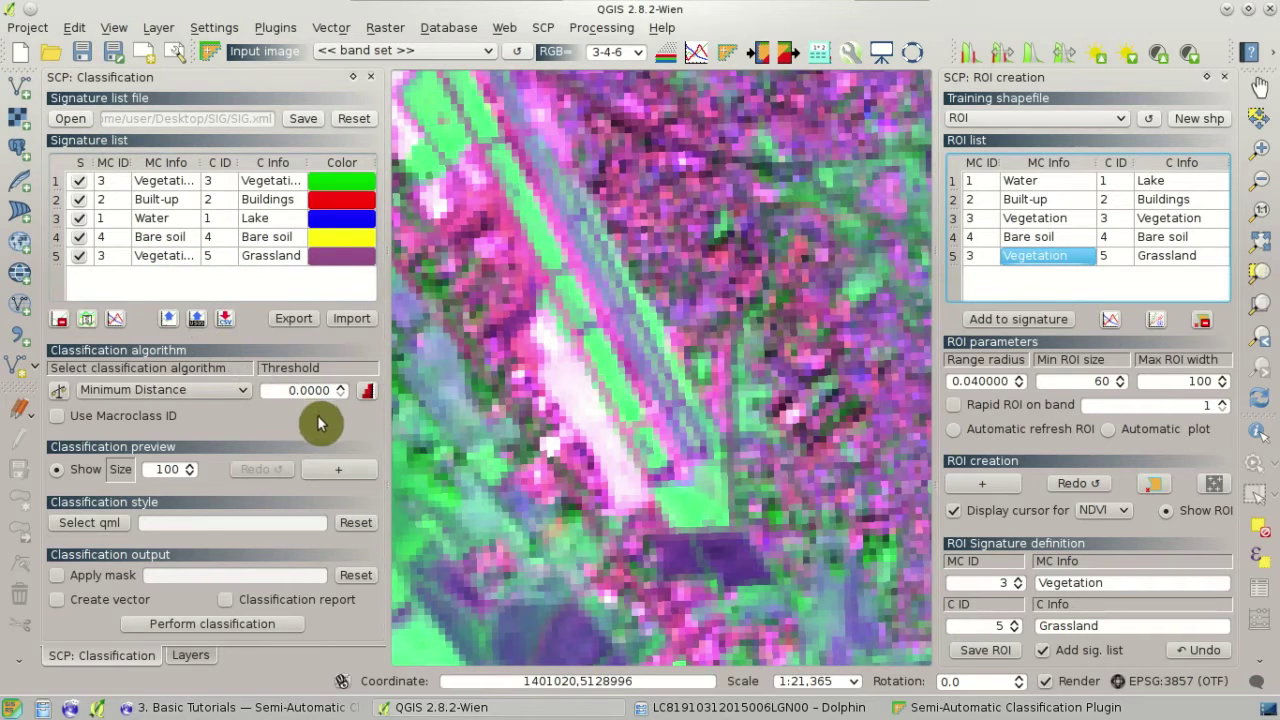
{"action": "double_click", "coordinate": [173, 258]}
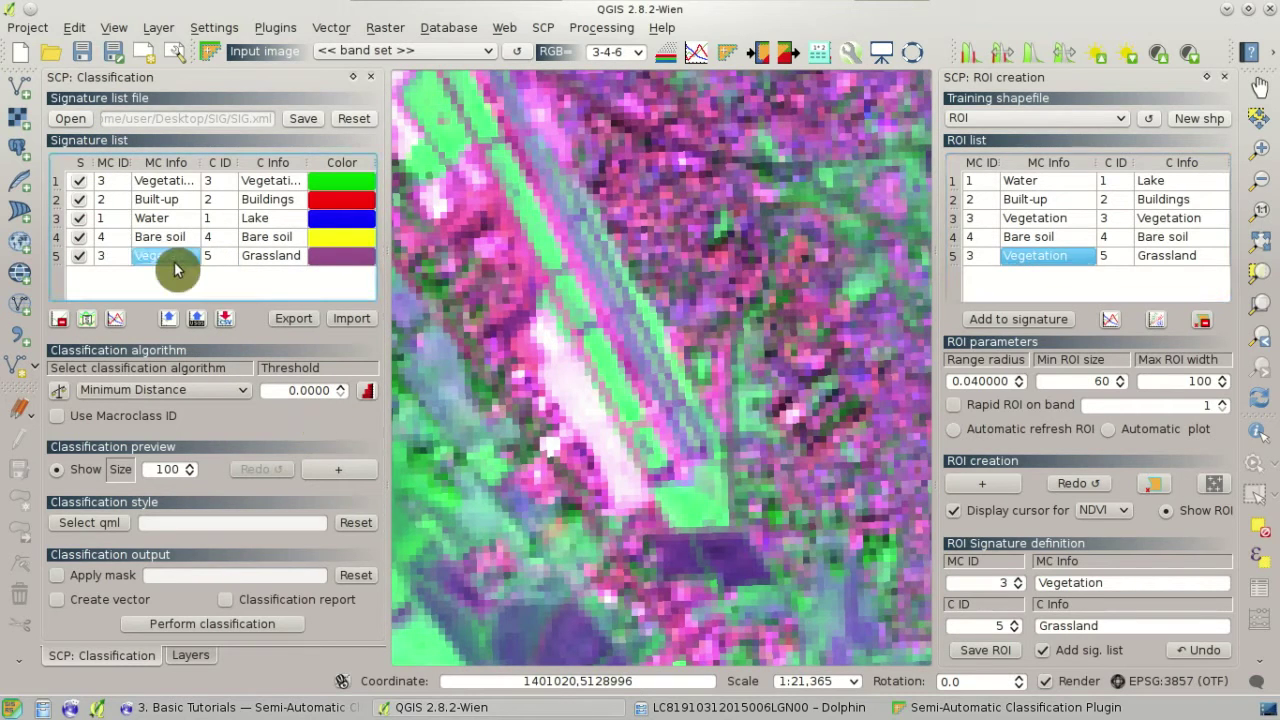
{"action": "key", "text": "Return"}
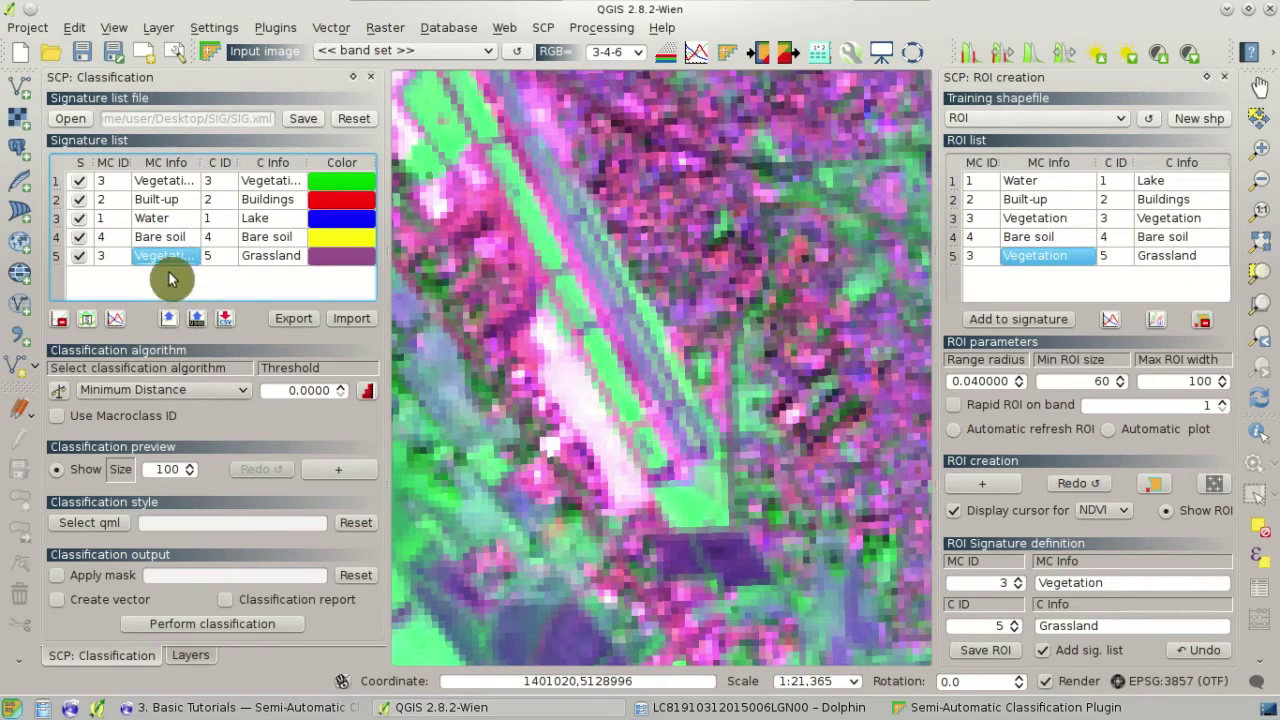
{"action": "key", "text": "F2"}
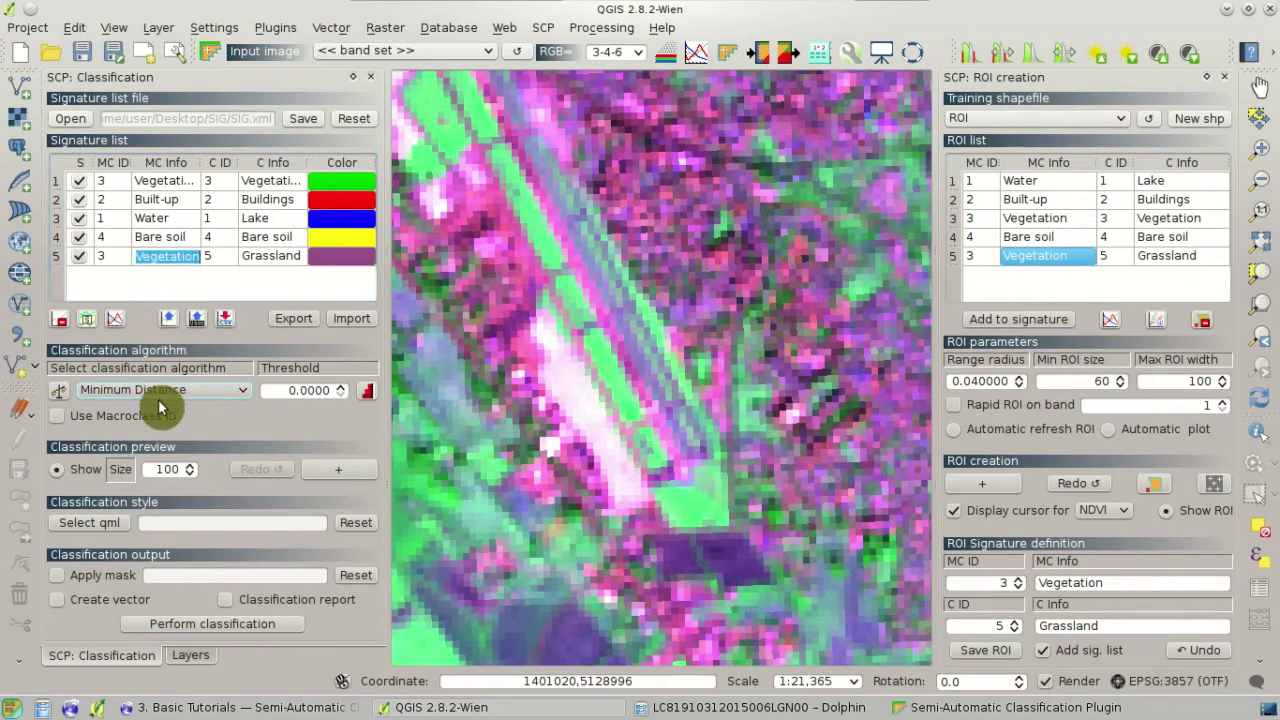
{"action": "left_click", "coordinate": [120, 320]}
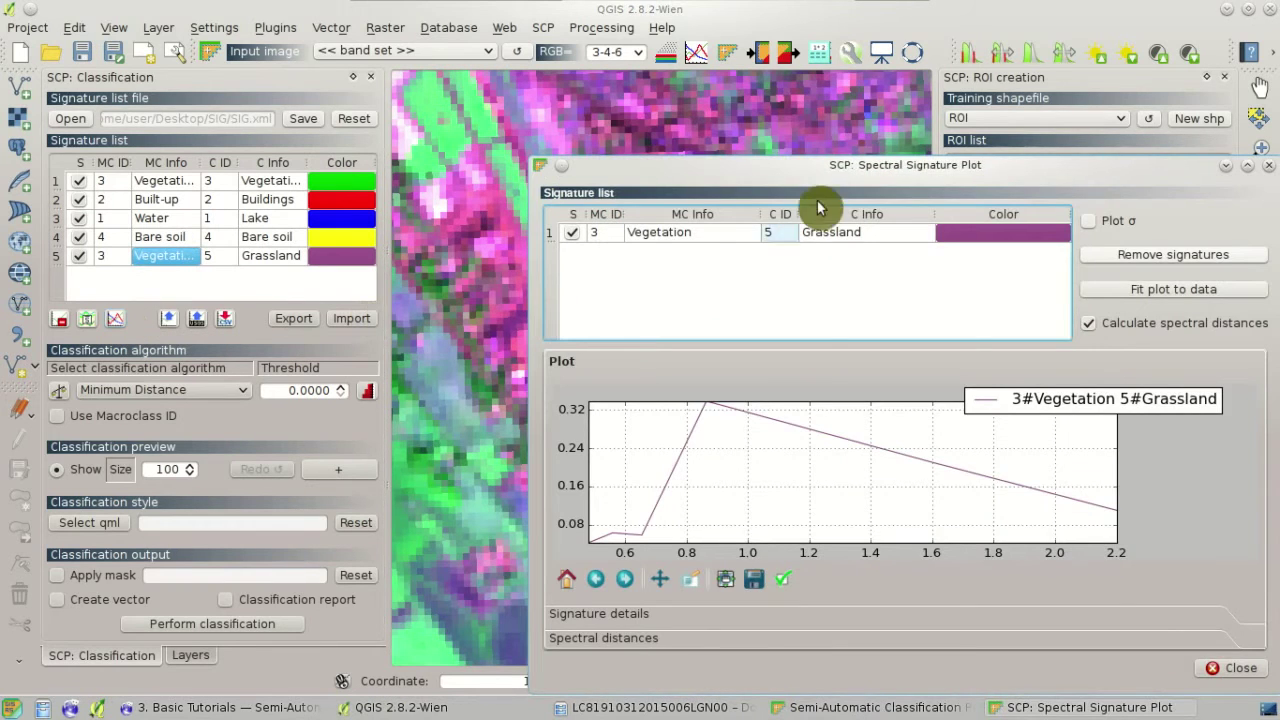
Add the existing Vegetation signature (class ID 3) to the Grassland spectral plot and fit the plot to the data.
{"action": "left_click_drag", "start_coordinate": [780, 166], "coordinate": [672, 117]}
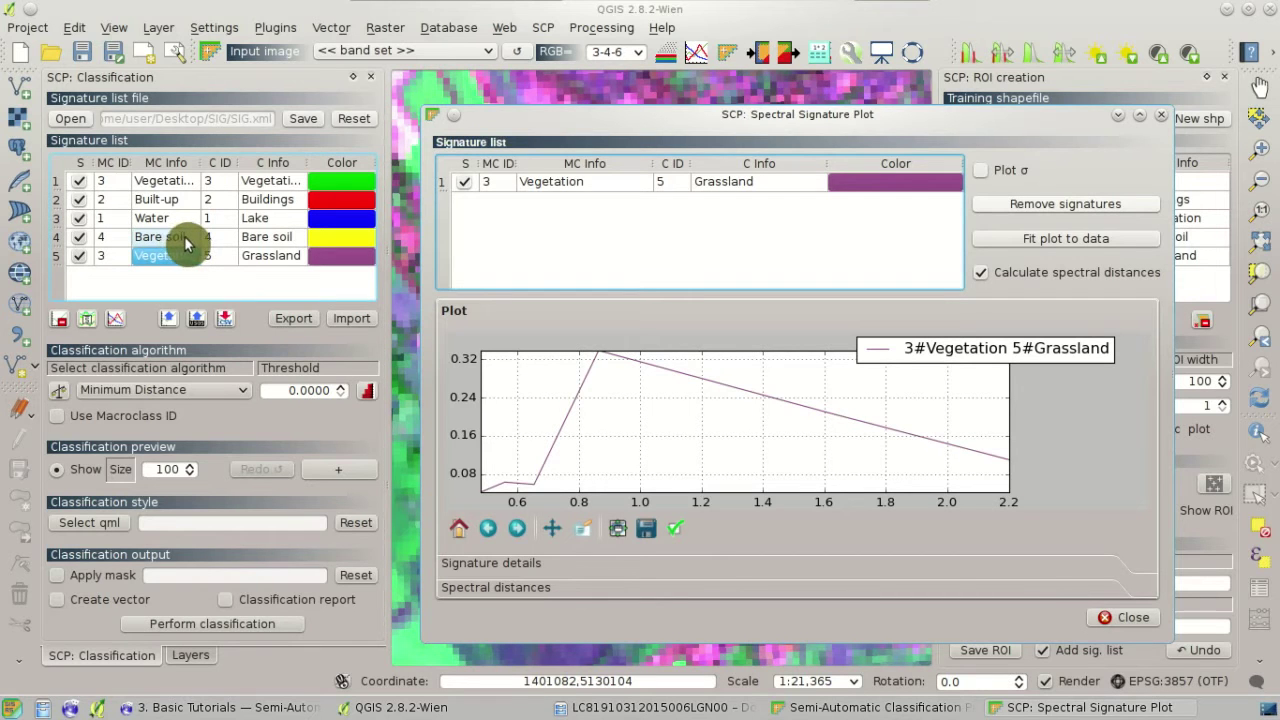
{"action": "left_click", "coordinate": [168, 183]}
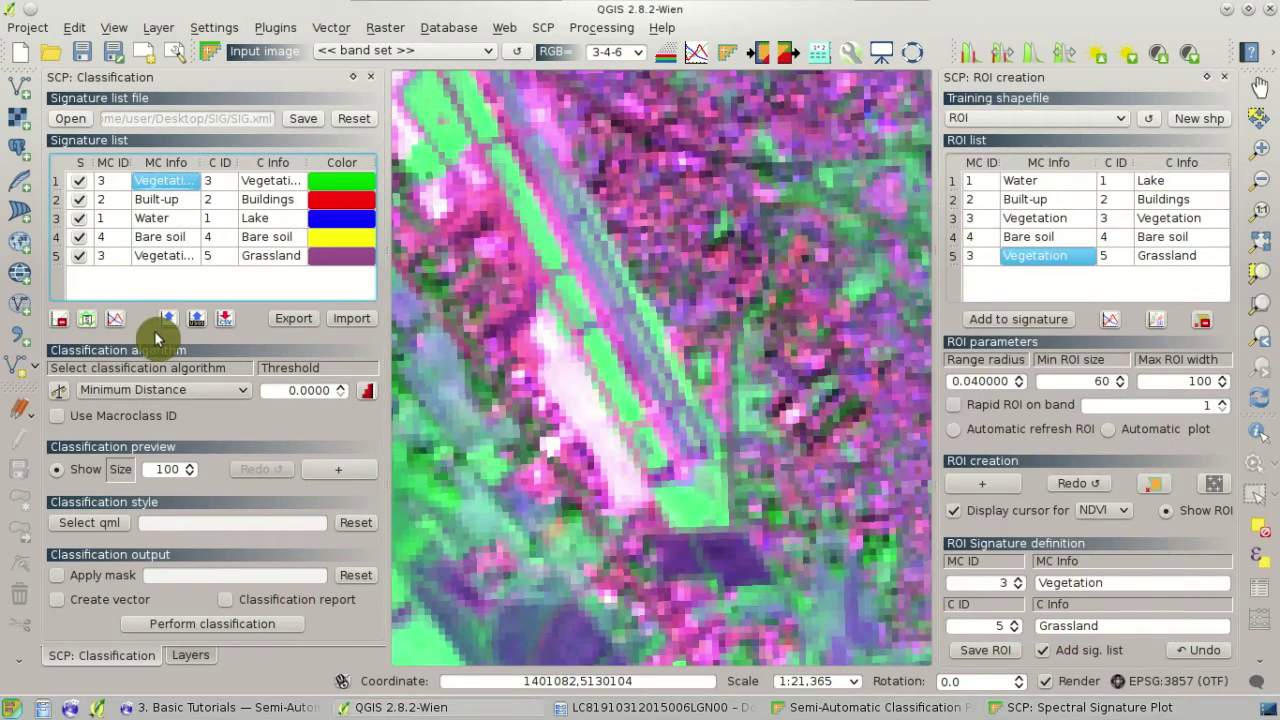
{"action": "left_click", "coordinate": [112, 322]}
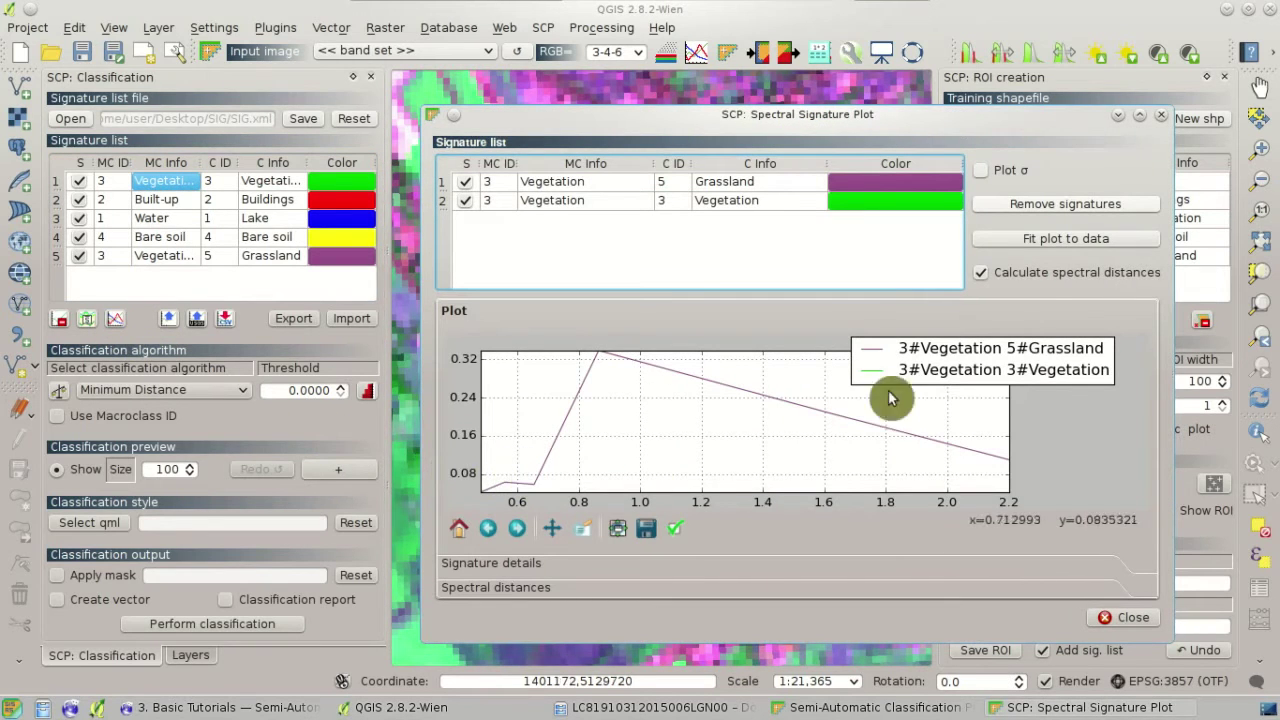
{"action": "left_click", "coordinate": [1108, 248]}
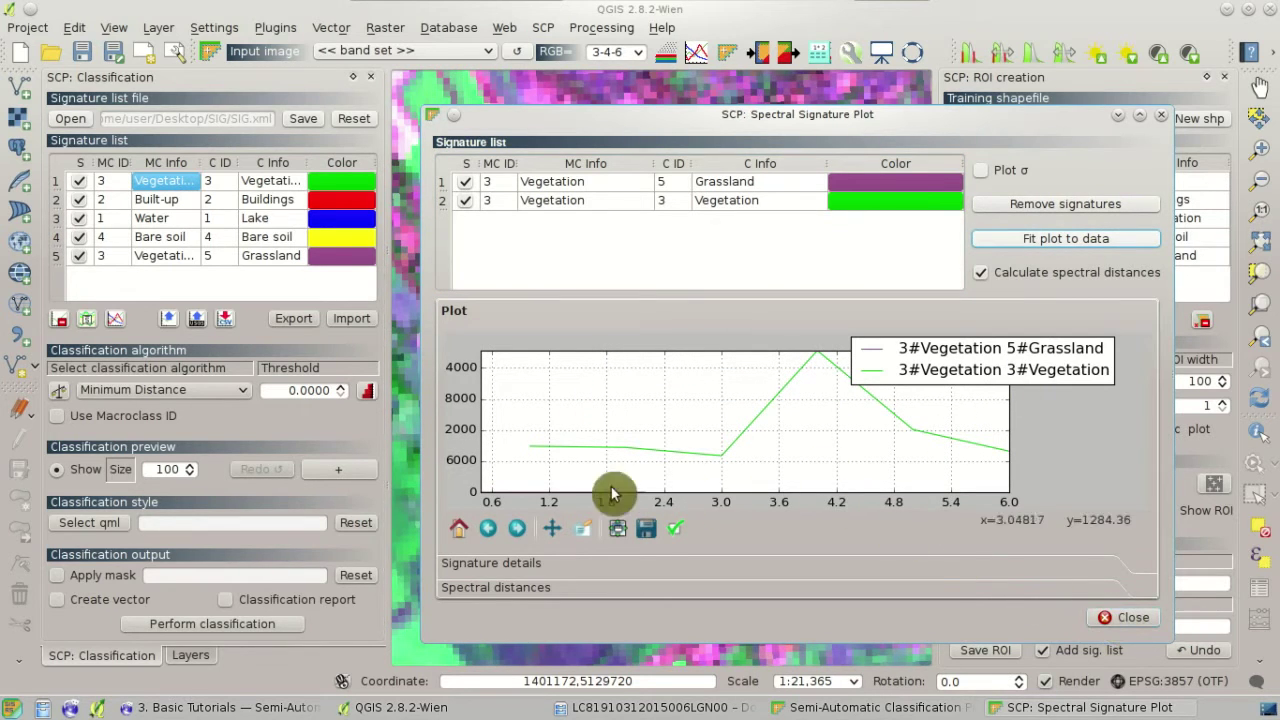
Check the plotted signatures' details, and delete the old Vegetation, Buildings, Lake and Bare soil signatures from the signature list.
{"action": "left_click", "coordinate": [183, 188]}
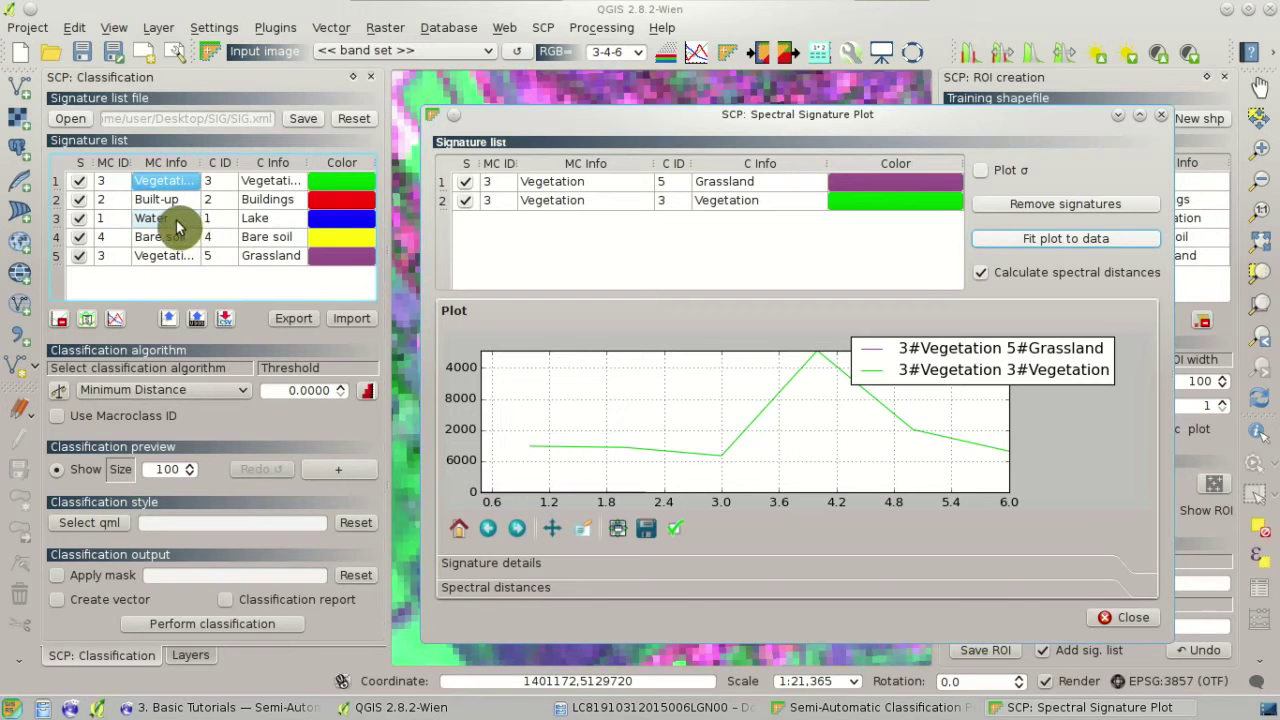
{"action": "left_click", "coordinate": [171, 277]}
{"action": "left_click_drag", "start_coordinate": [170, 180], "coordinate": [177, 237]}
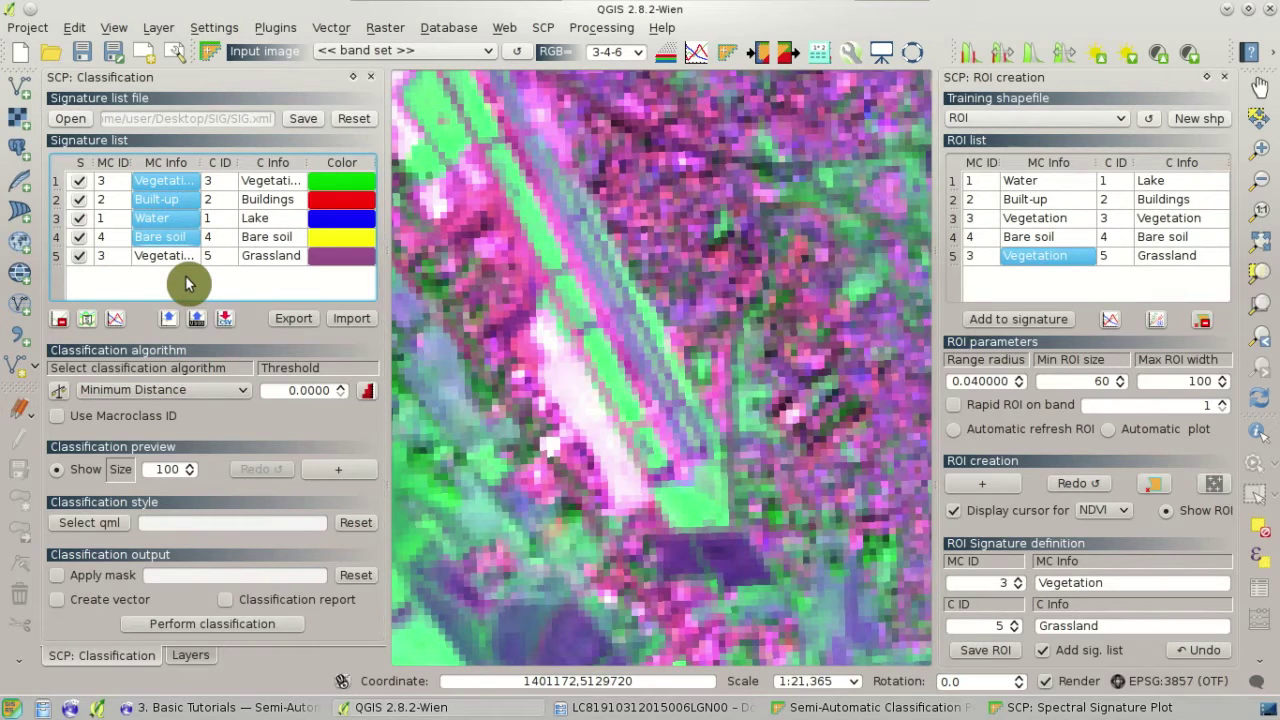
{"action": "left_click", "coordinate": [1053, 708]}
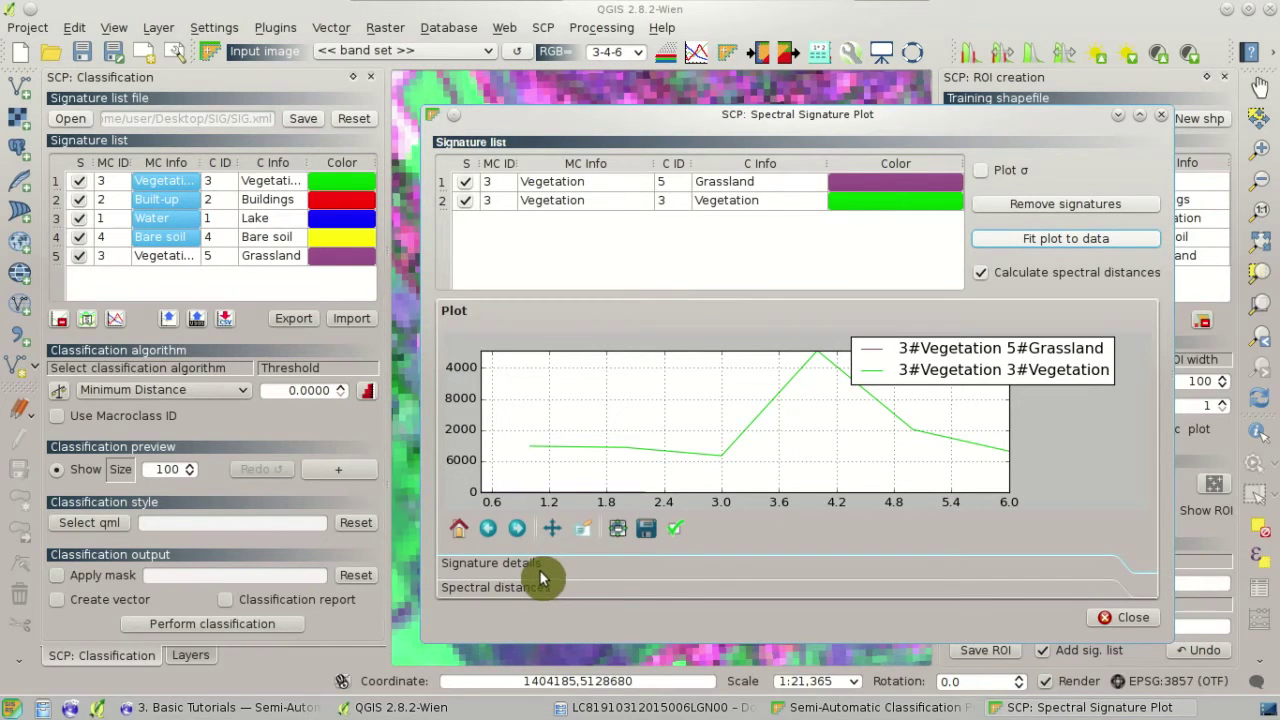
{"action": "left_click_drag", "start_coordinate": [736, 118], "coordinate": [636, 75]}
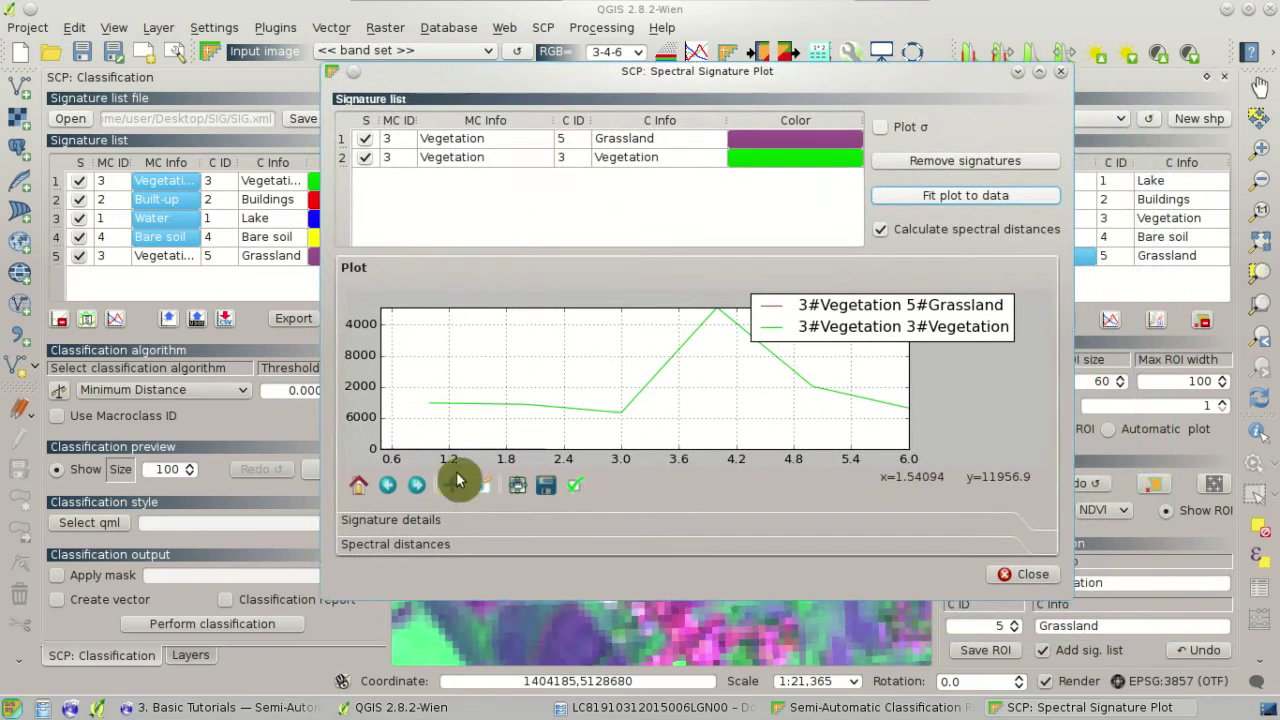
{"action": "left_click", "coordinate": [420, 521]}
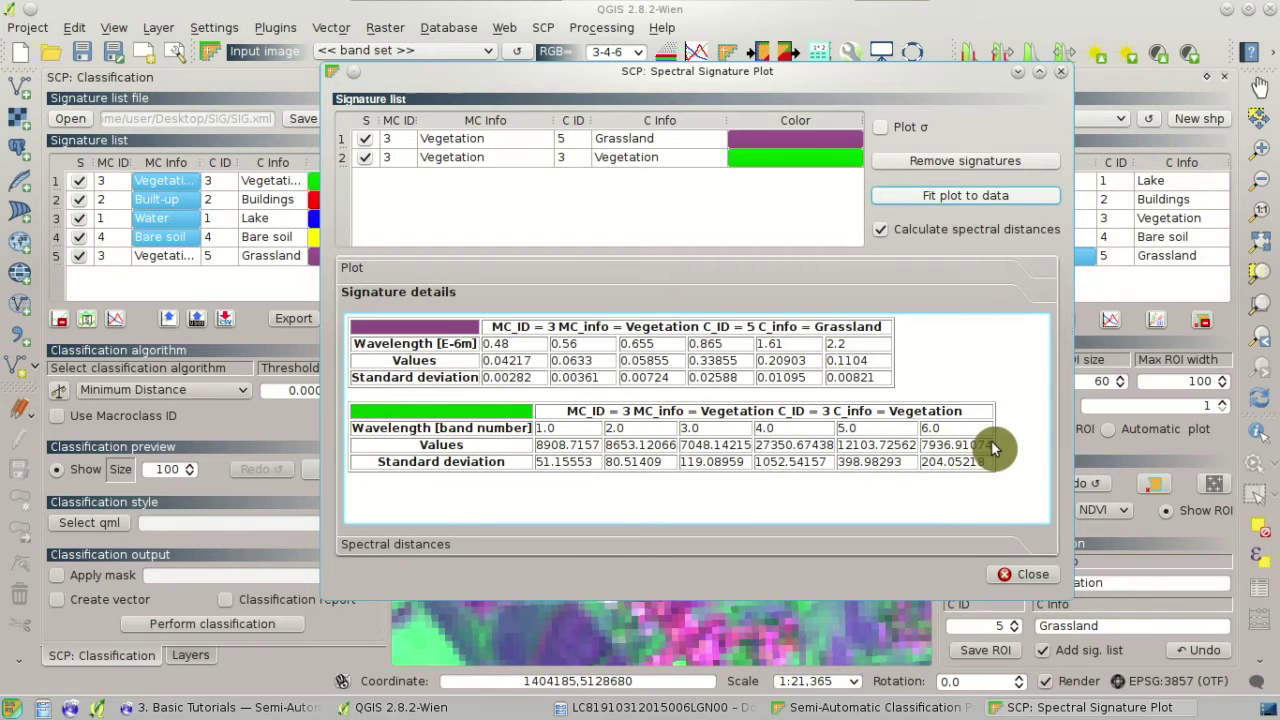
{"action": "left_click", "coordinate": [800, 20]}
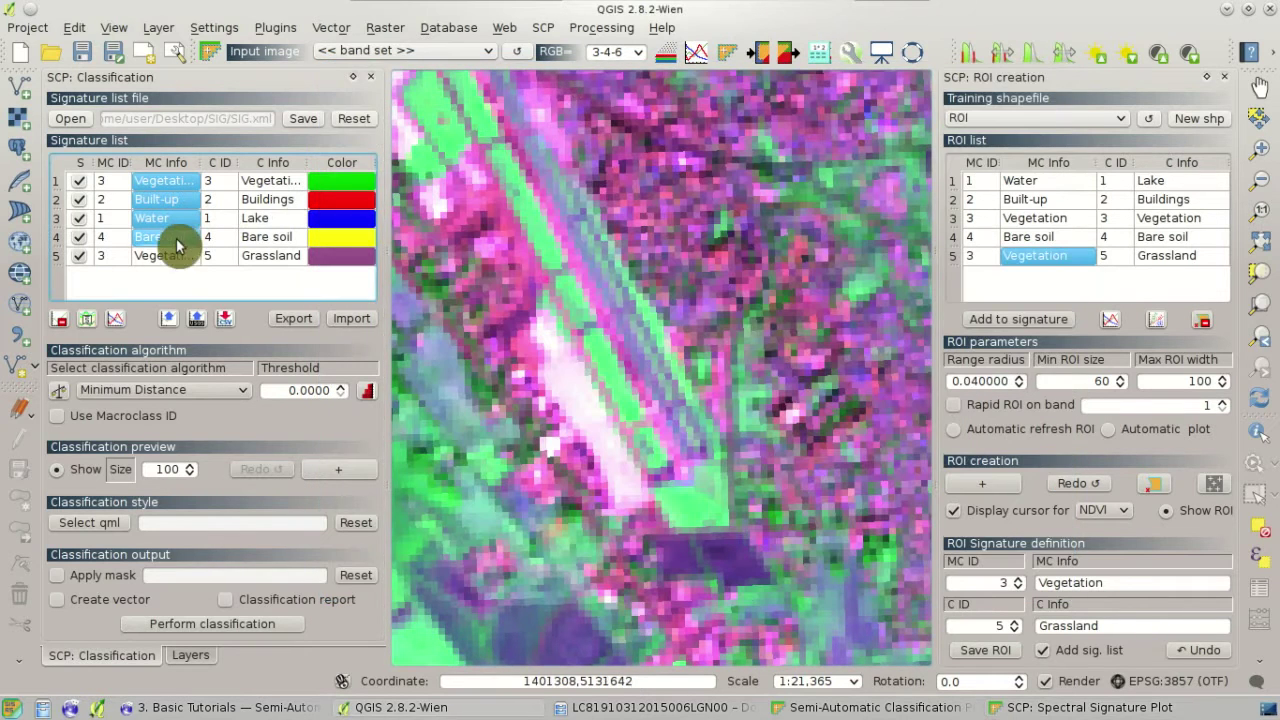
{"action": "left_click", "coordinate": [59, 320]}
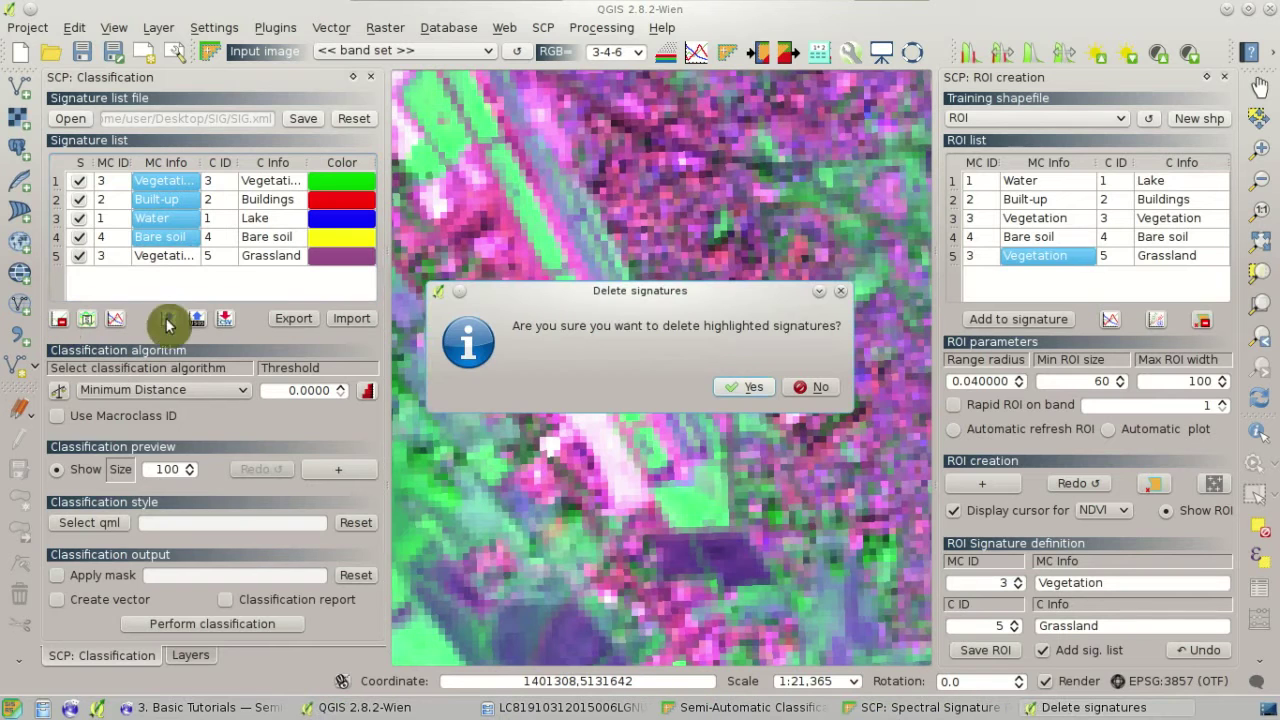
{"action": "left_click", "coordinate": [729, 387]}
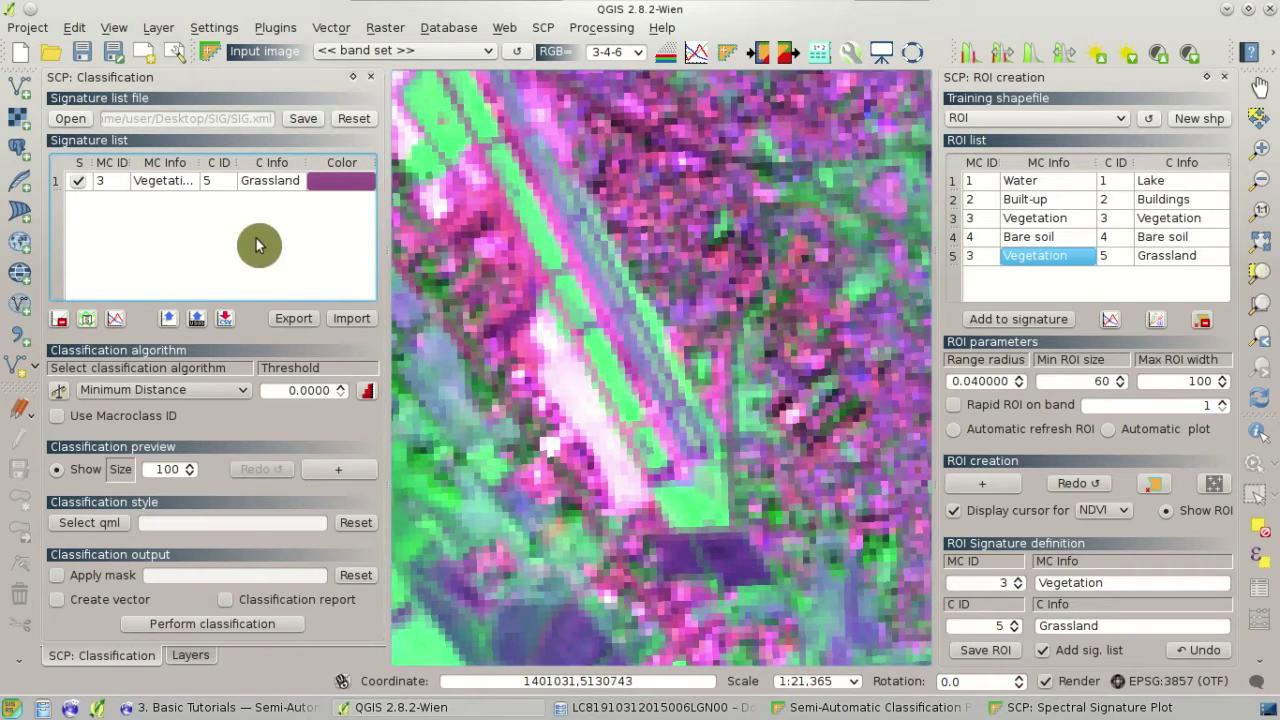
Add the Lake, Buildings, Vegetation and Bare soil ROIs to the signature list to recalculate their signatures.
{"action": "left_click", "coordinate": [1085, 190]}
{"action": "left_click_drag", "start_coordinate": [1085, 190], "coordinate": [1063, 233]}
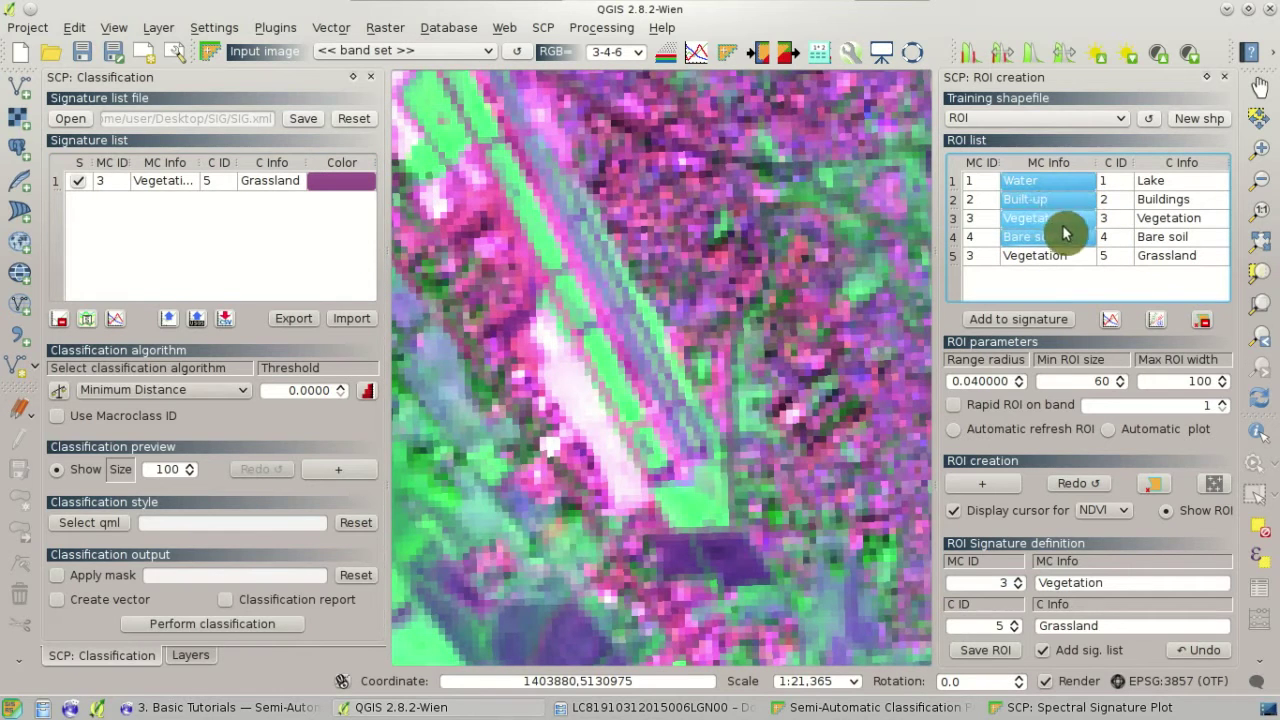
{"action": "left_click", "coordinate": [1066, 329]}
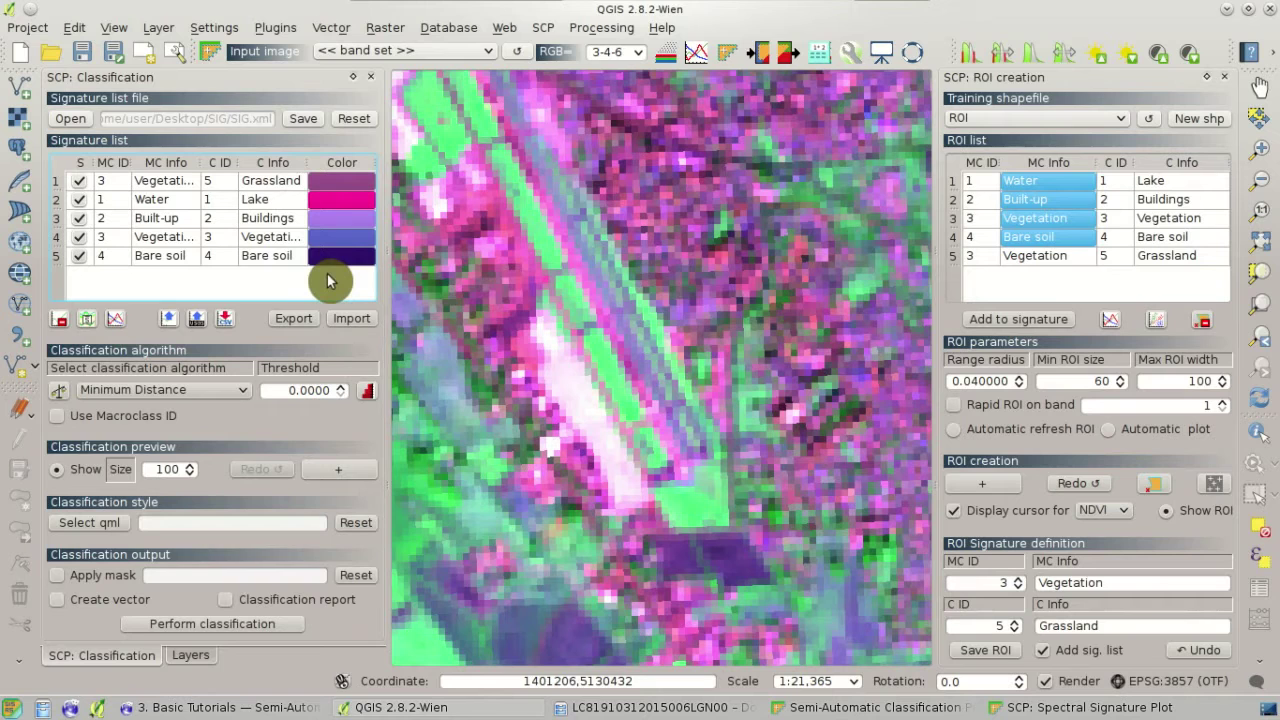
Add the Grassland and recalculated Vegetation signatures to the spectral plot and examine their signature details.
{"action": "left_click", "coordinate": [186, 184]}
{"action": "left_click", "coordinate": [165, 238], "text": "ctrl"}
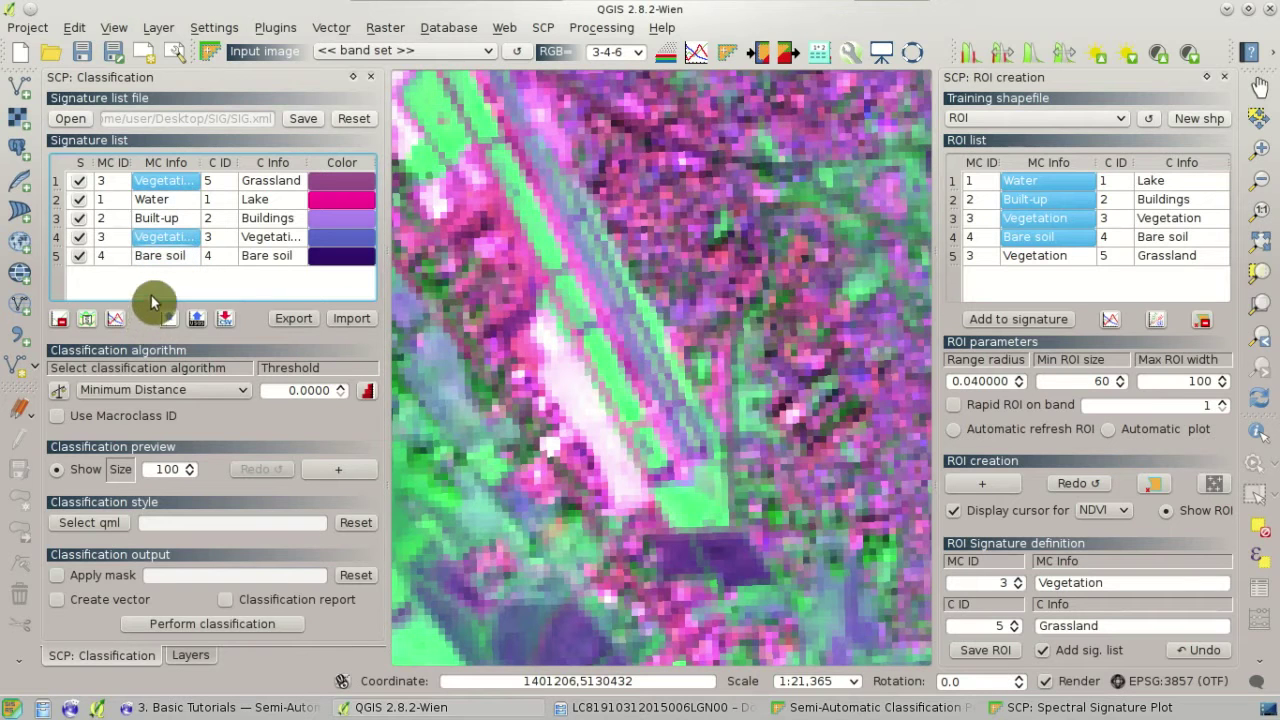
{"action": "left_click", "coordinate": [115, 320]}
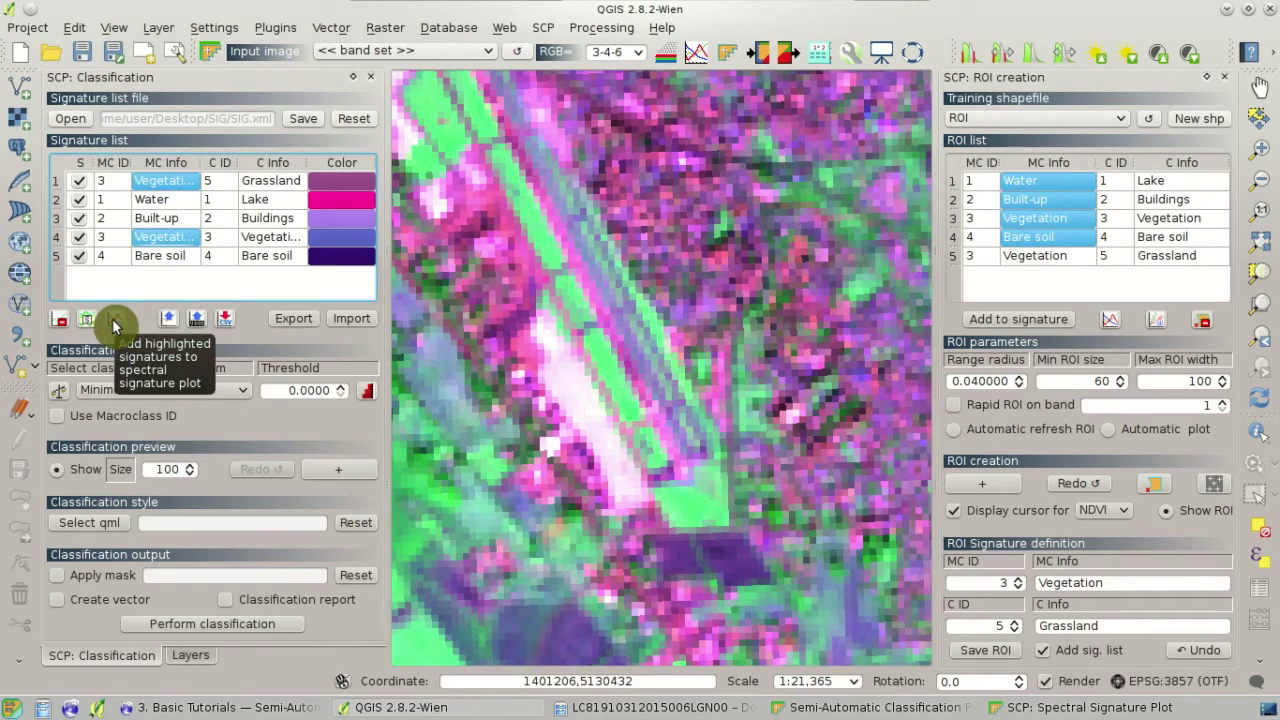
{"action": "left_click", "coordinate": [115, 320]}
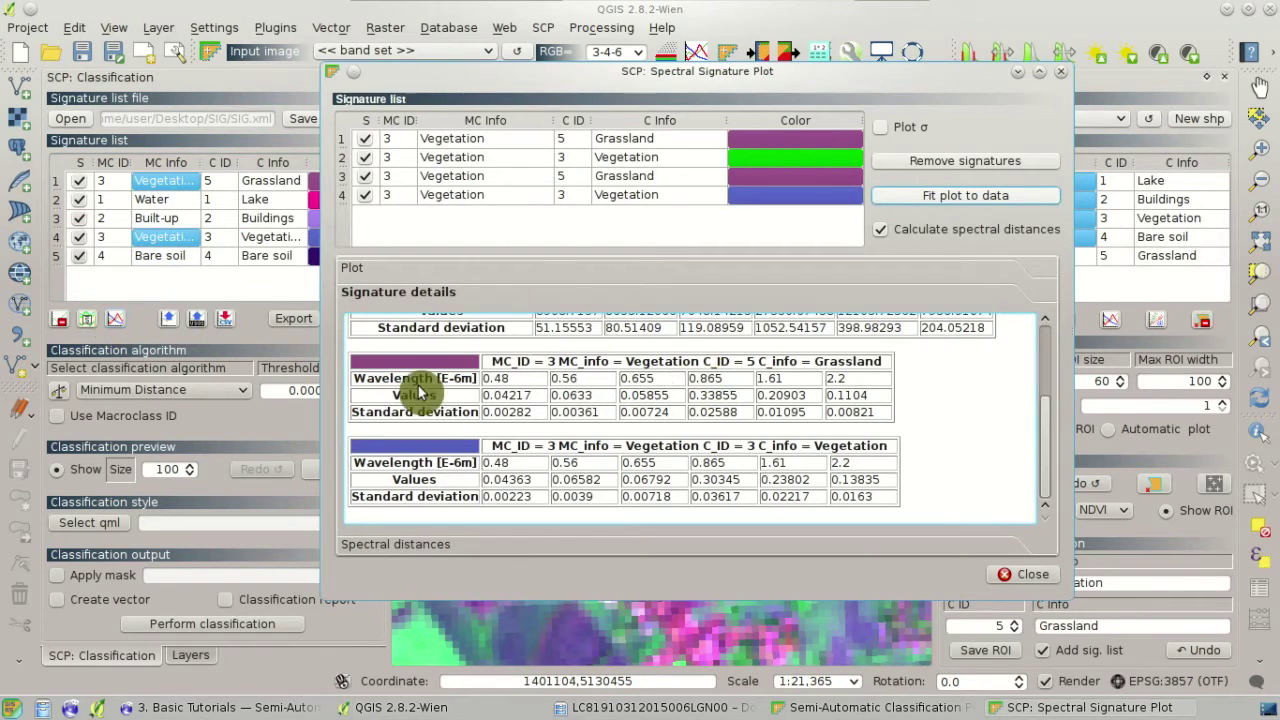
{"action": "left_click_drag", "start_coordinate": [394, 377], "coordinate": [852, 470]}
{"action": "left_click", "coordinate": [852, 470]}
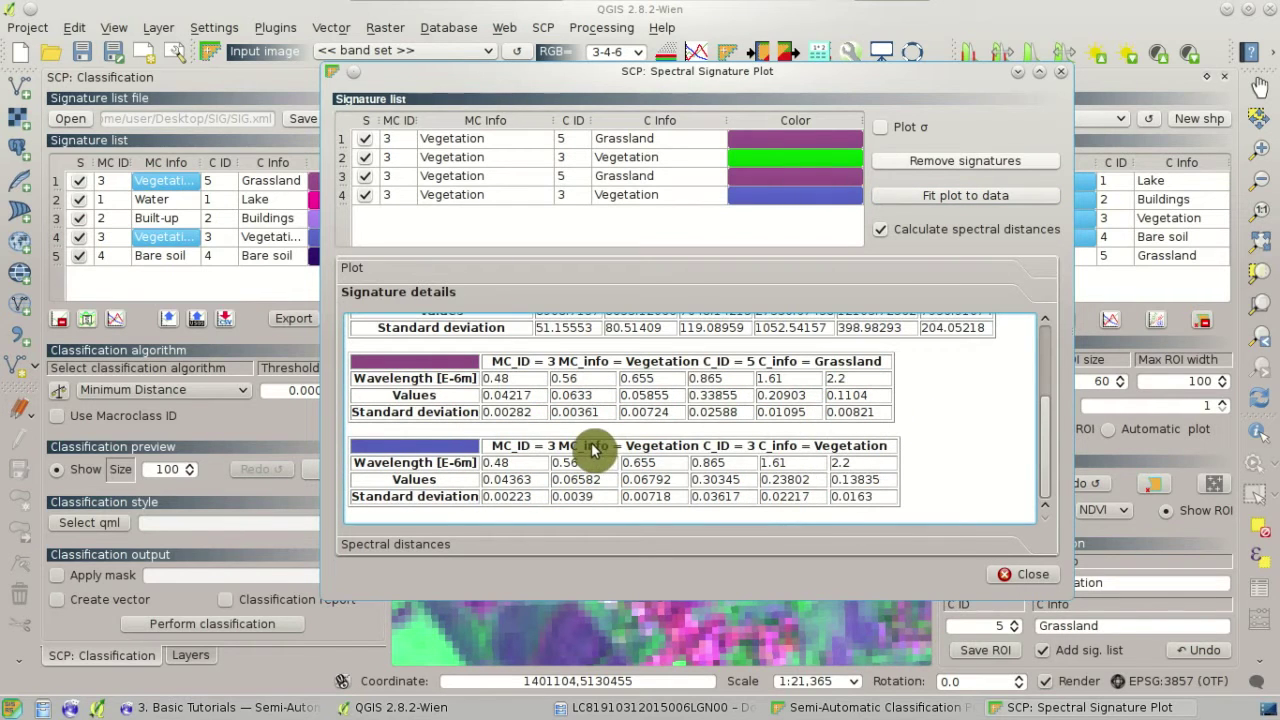
Remove the first two signatures, the earlier Grassland and Vegetation entries, from the spectral signature plot.
{"action": "left_click_drag", "start_coordinate": [679, 145], "coordinate": [686, 160]}
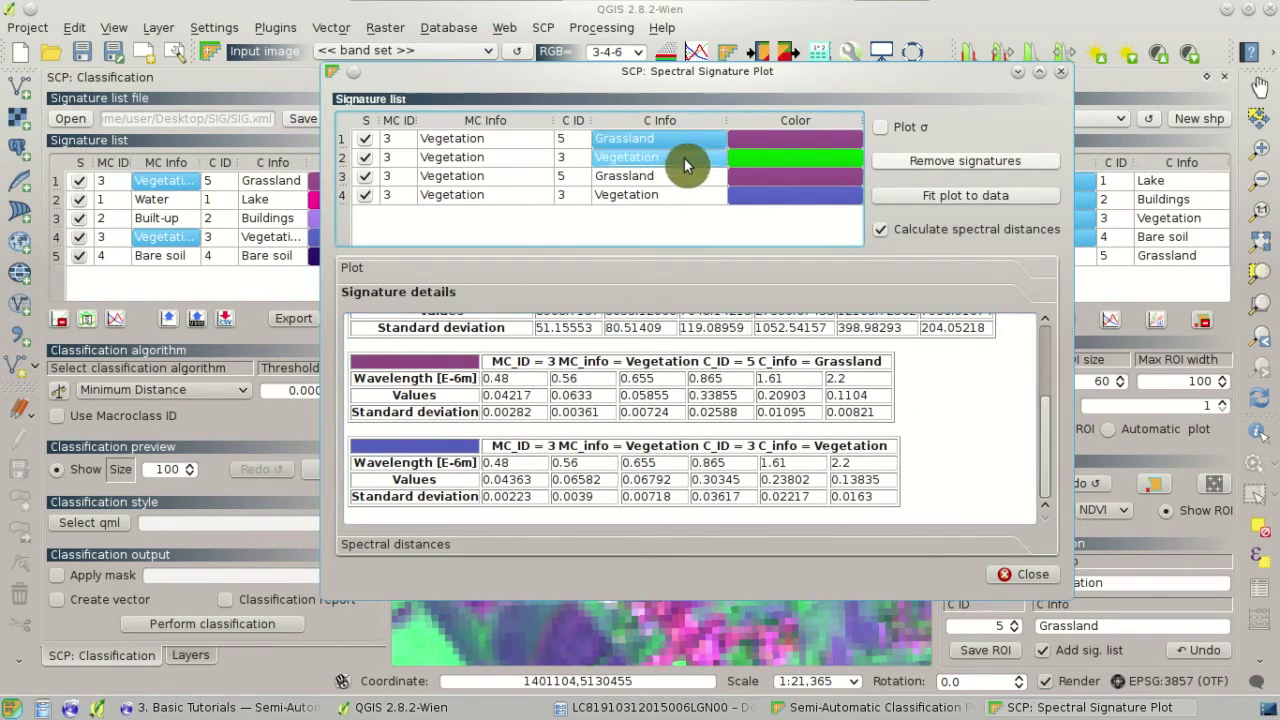
{"action": "left_click", "coordinate": [969, 159]}
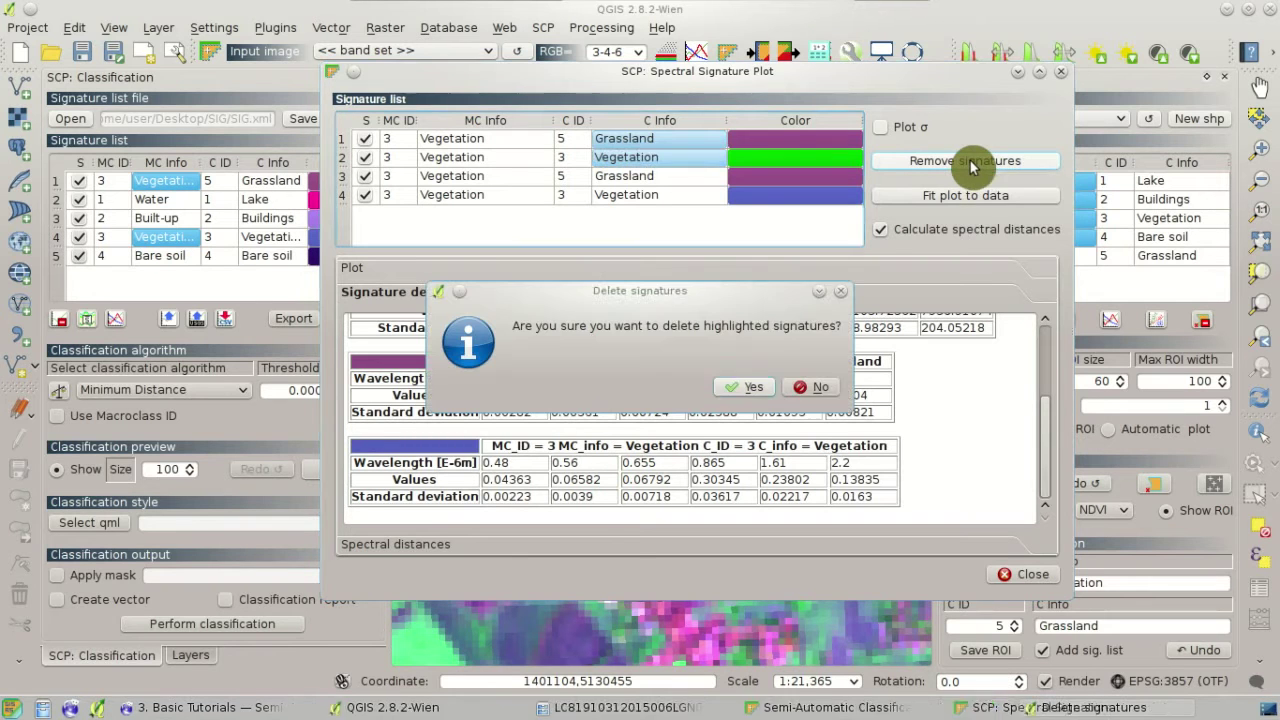
{"action": "left_click", "coordinate": [727, 384]}
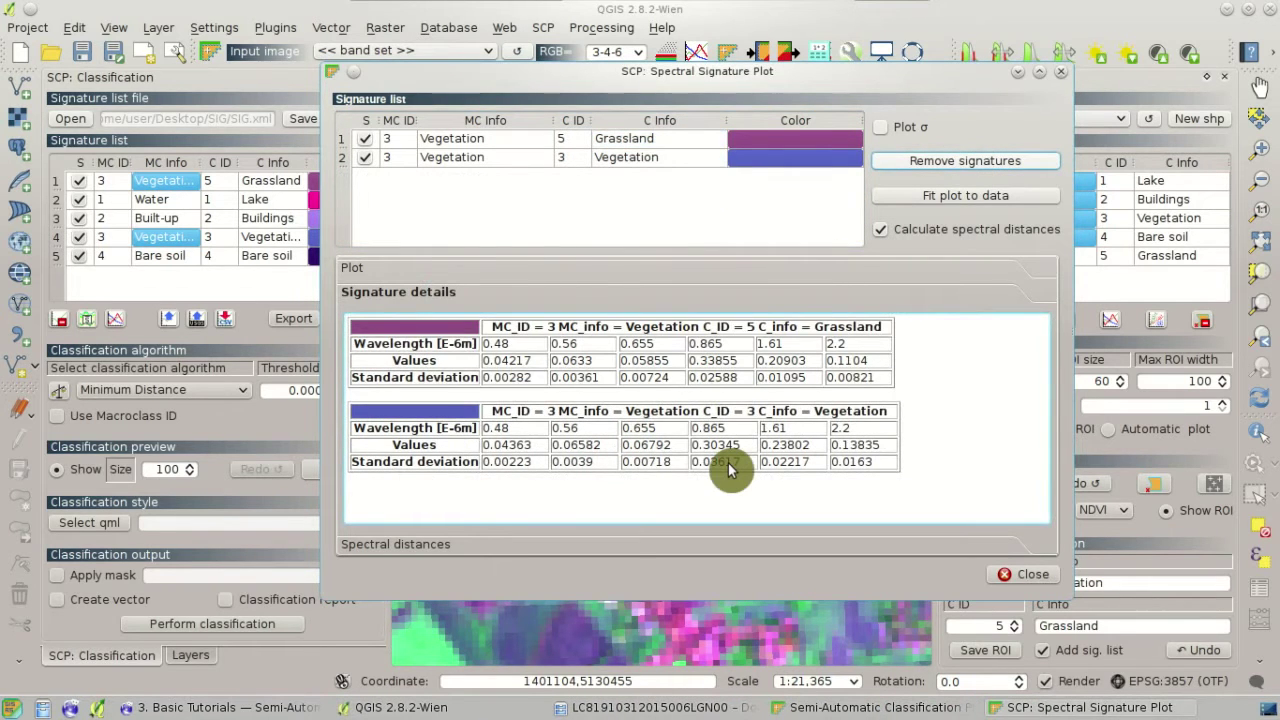
Compare the Grassland and Vegetation curves in a plot fitted to the data, and close the spectral signature plot.
{"action": "left_click", "coordinate": [458, 270]}
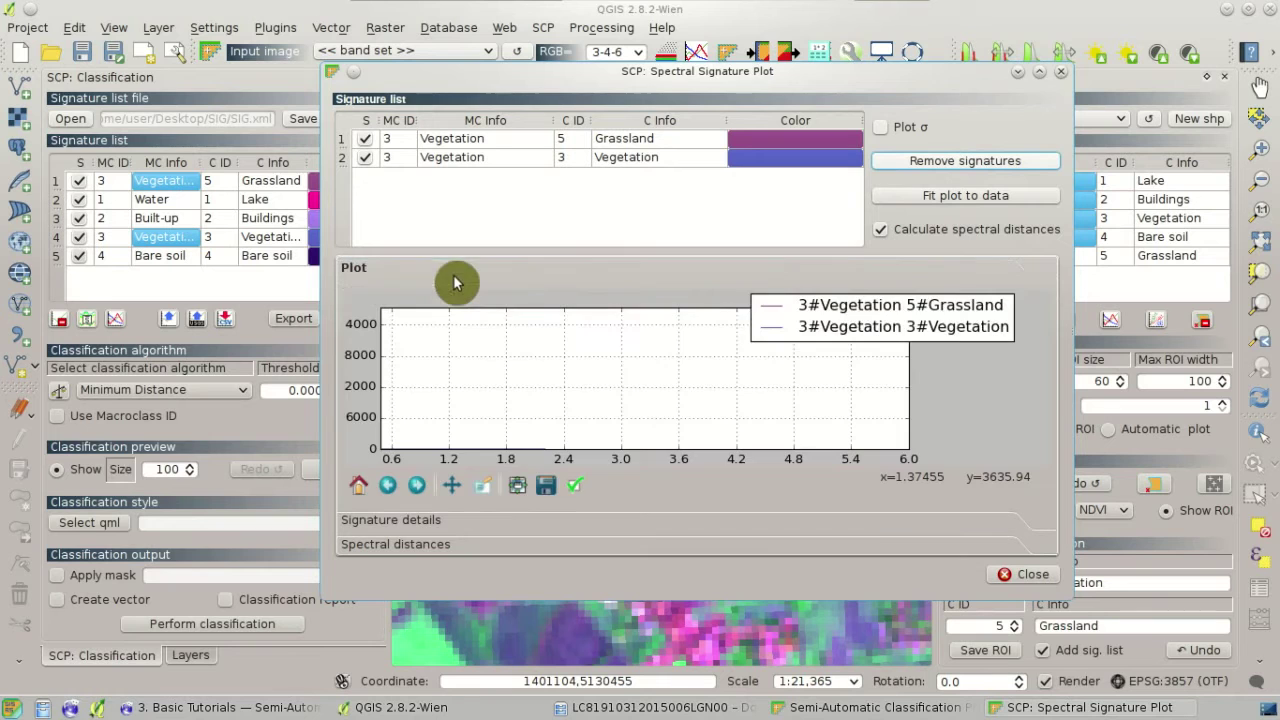
{"action": "left_click", "coordinate": [945, 200]}
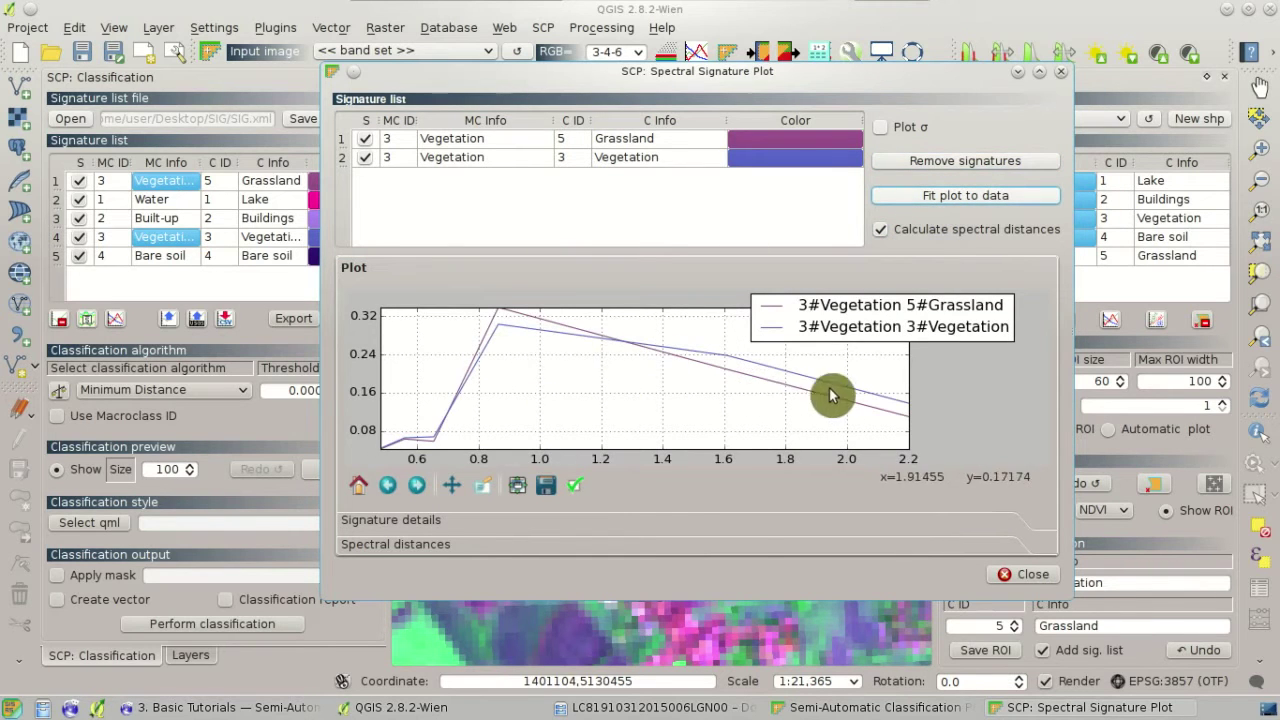
{"action": "left_click", "coordinate": [1030, 577]}
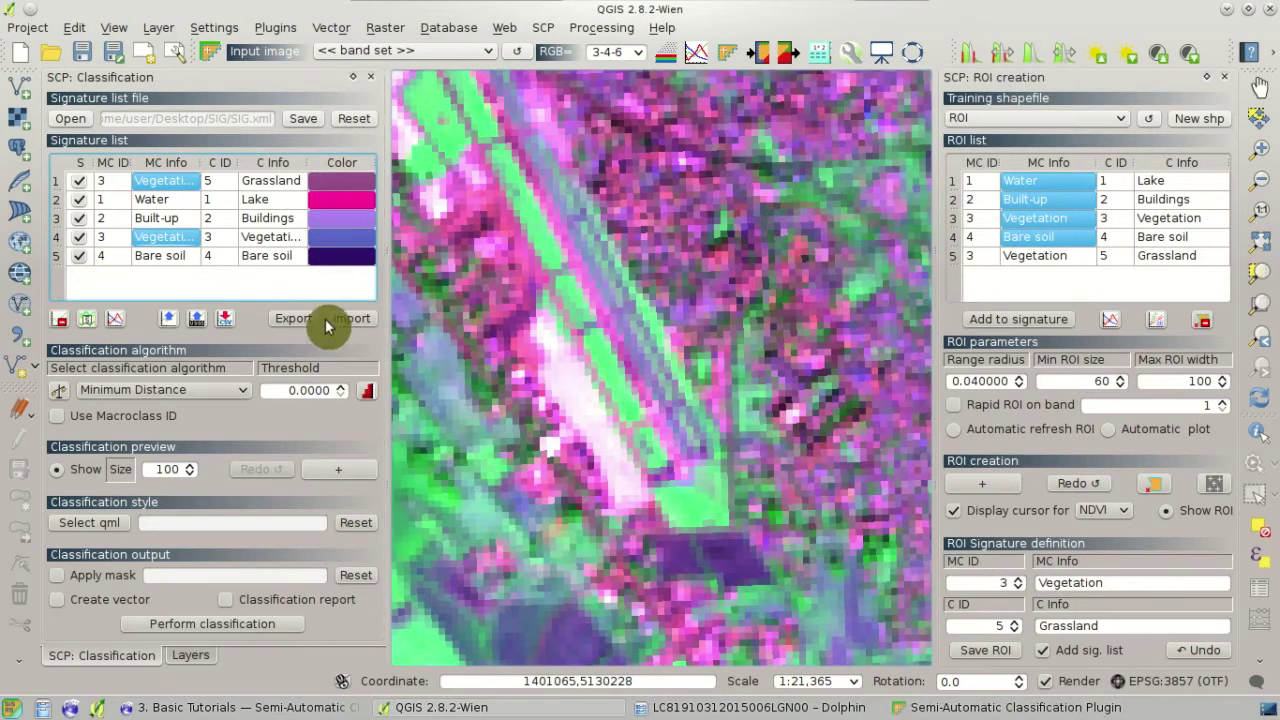
Set the Grassland signature's colour to green and the Lake signature's colour to blue.
{"action": "left_click", "coordinate": [311, 291]}
{"action": "double_click", "coordinate": [352, 181]}
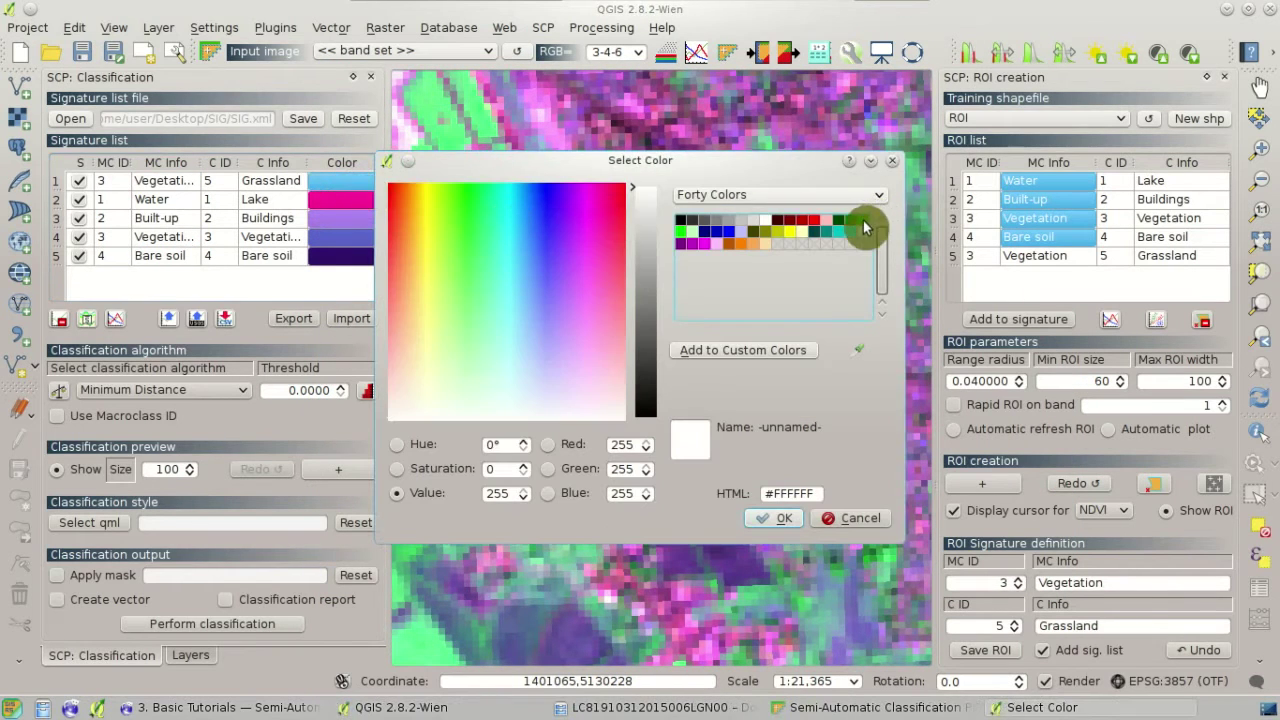
{"action": "left_click", "coordinate": [862, 222]}
{"action": "left_click", "coordinate": [778, 518]}
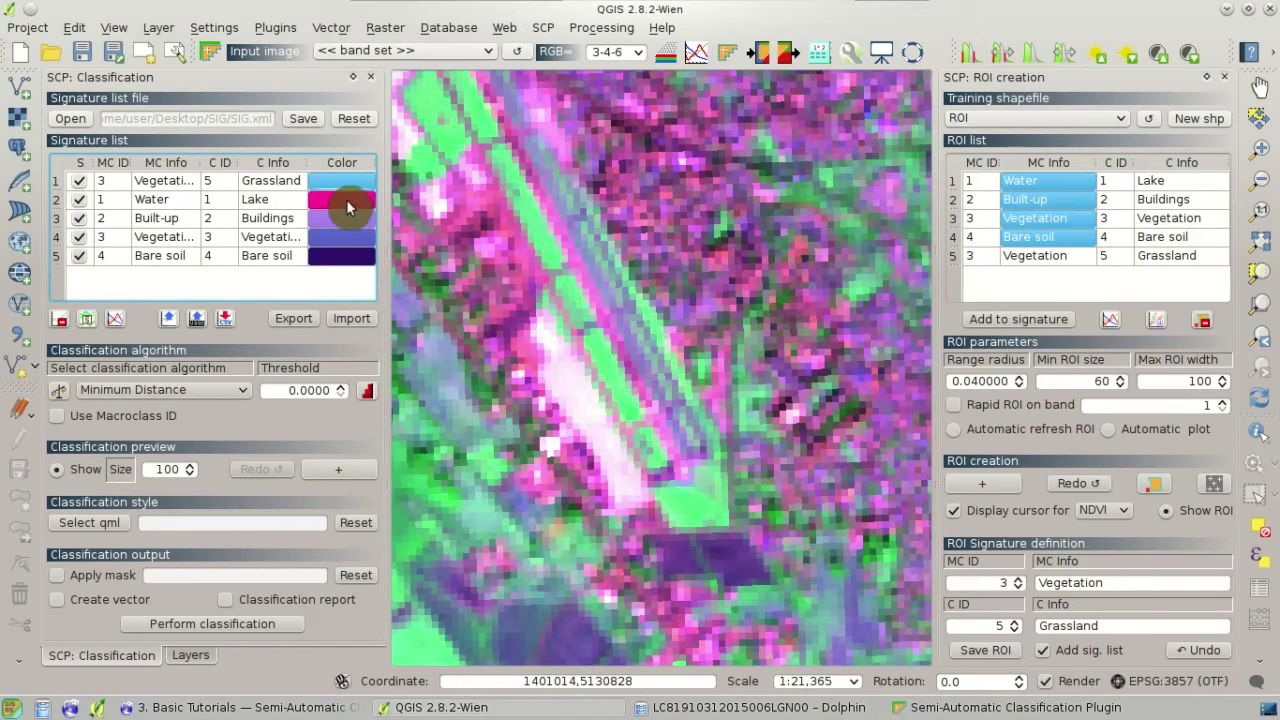
{"action": "double_click", "coordinate": [350, 205]}
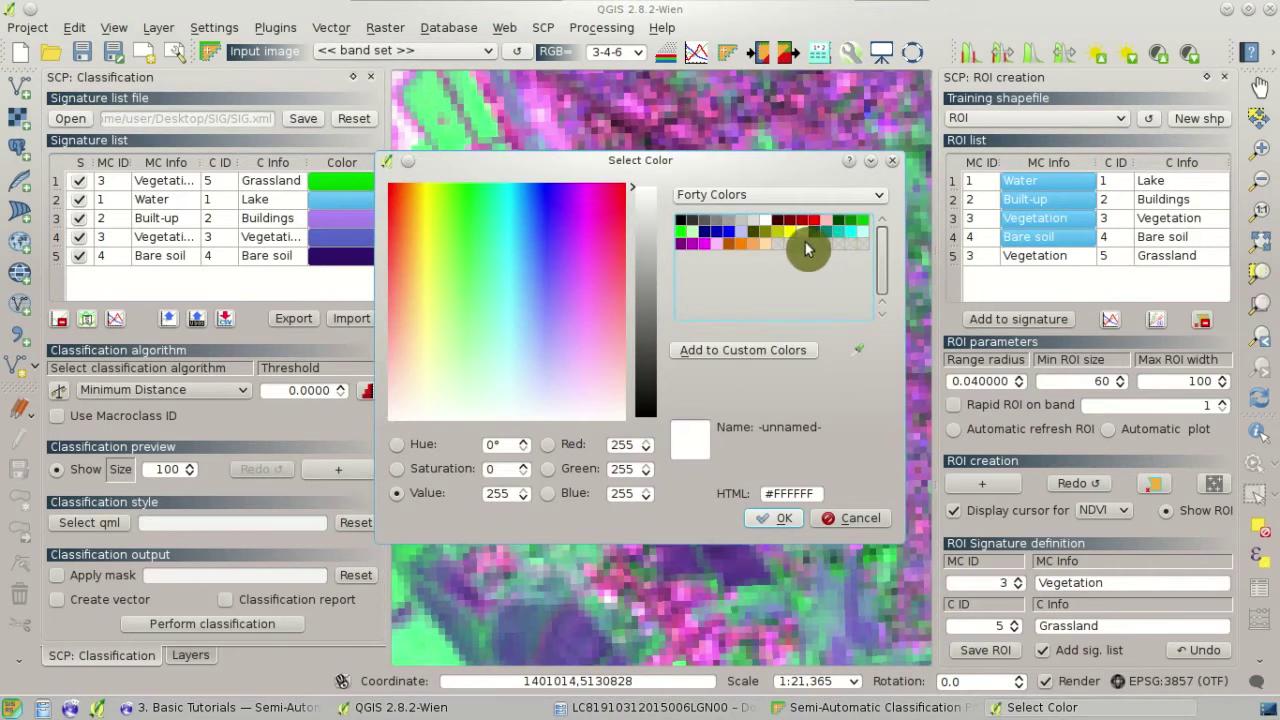
{"action": "left_click", "coordinate": [728, 232]}
{"action": "left_click", "coordinate": [770, 527]}
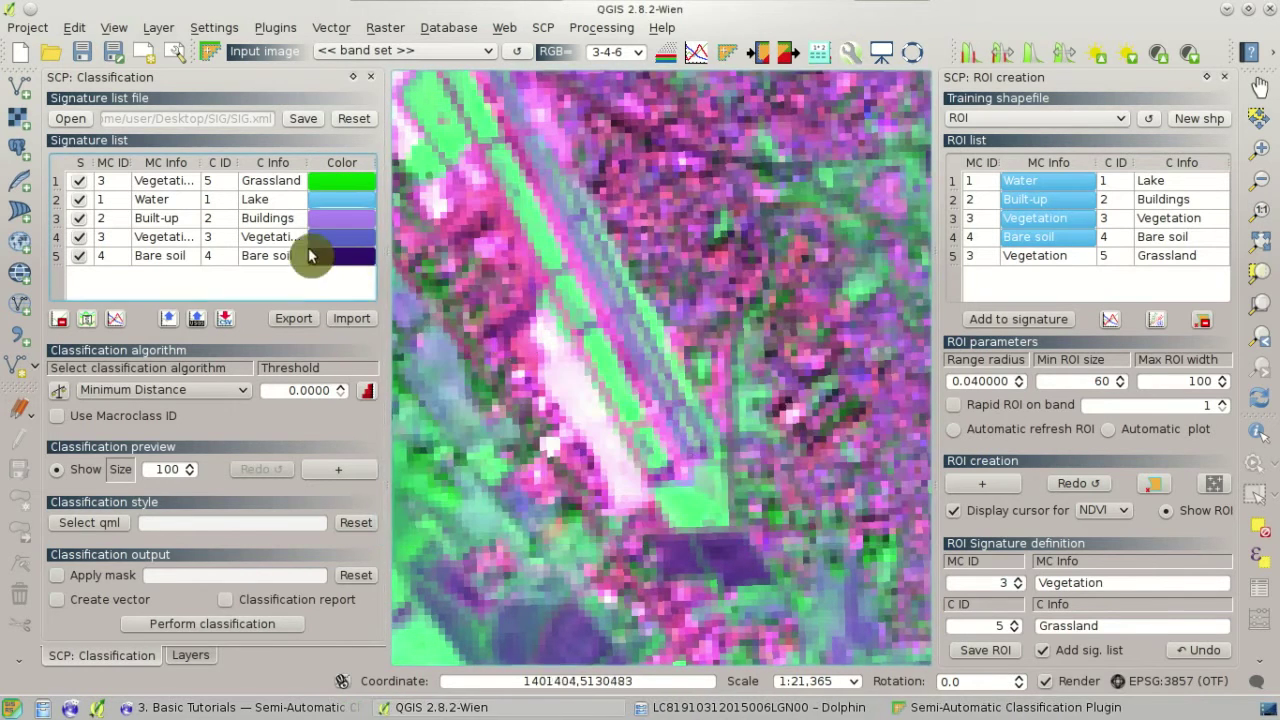
Set the Buildings signature's colour to red and the Vegetation signature's (class ID 3) colour to bright green.
{"action": "double_click", "coordinate": [331, 222]}
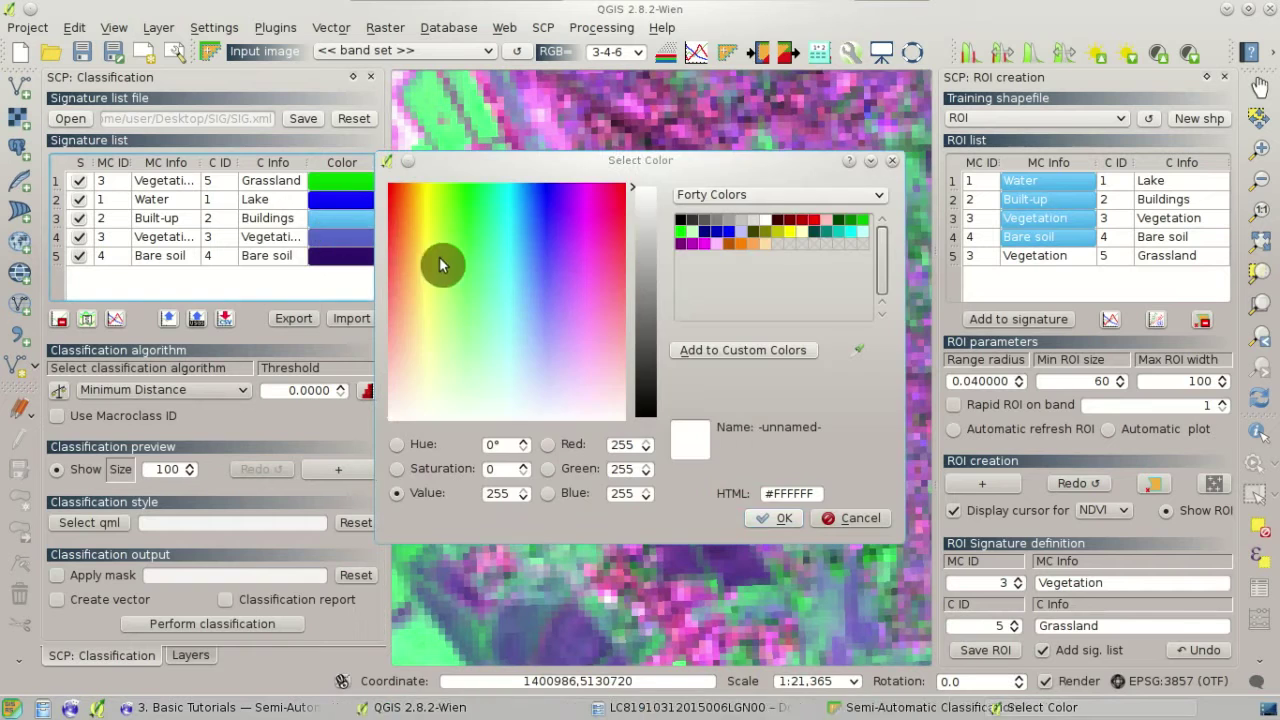
{"action": "left_click", "coordinate": [818, 218]}
{"action": "left_click", "coordinate": [780, 518]}
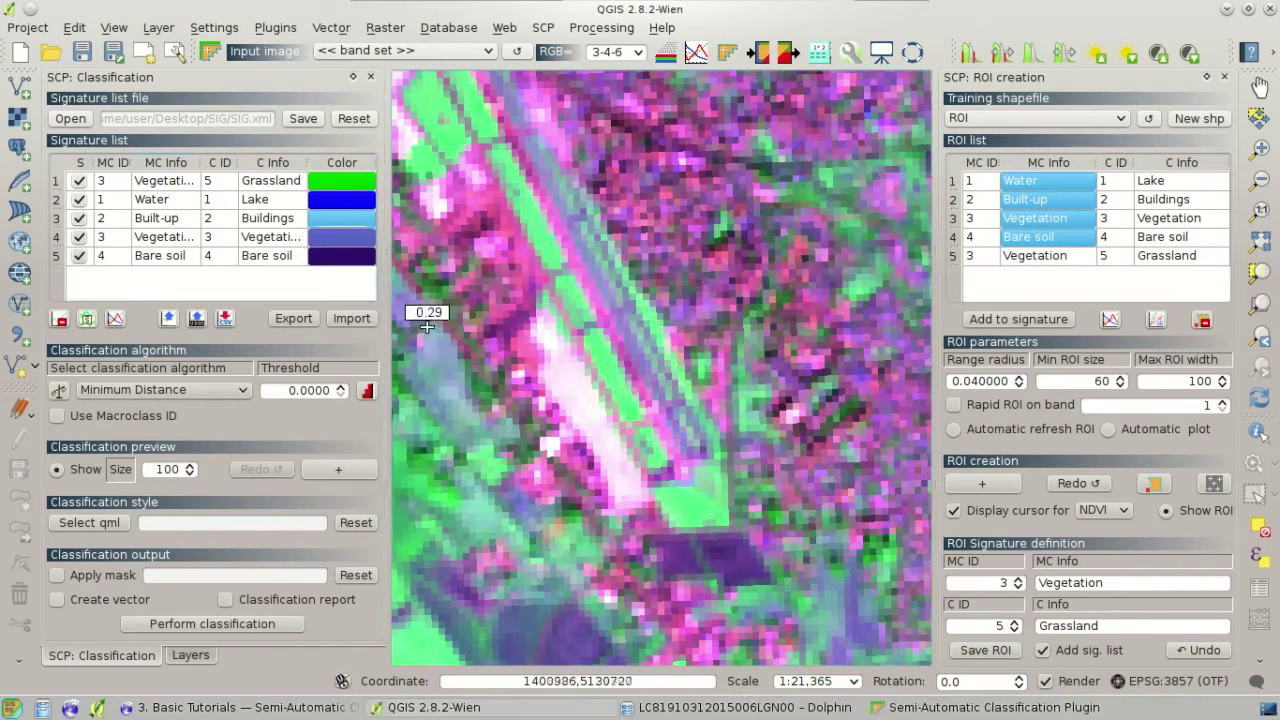
{"action": "double_click", "coordinate": [323, 240]}
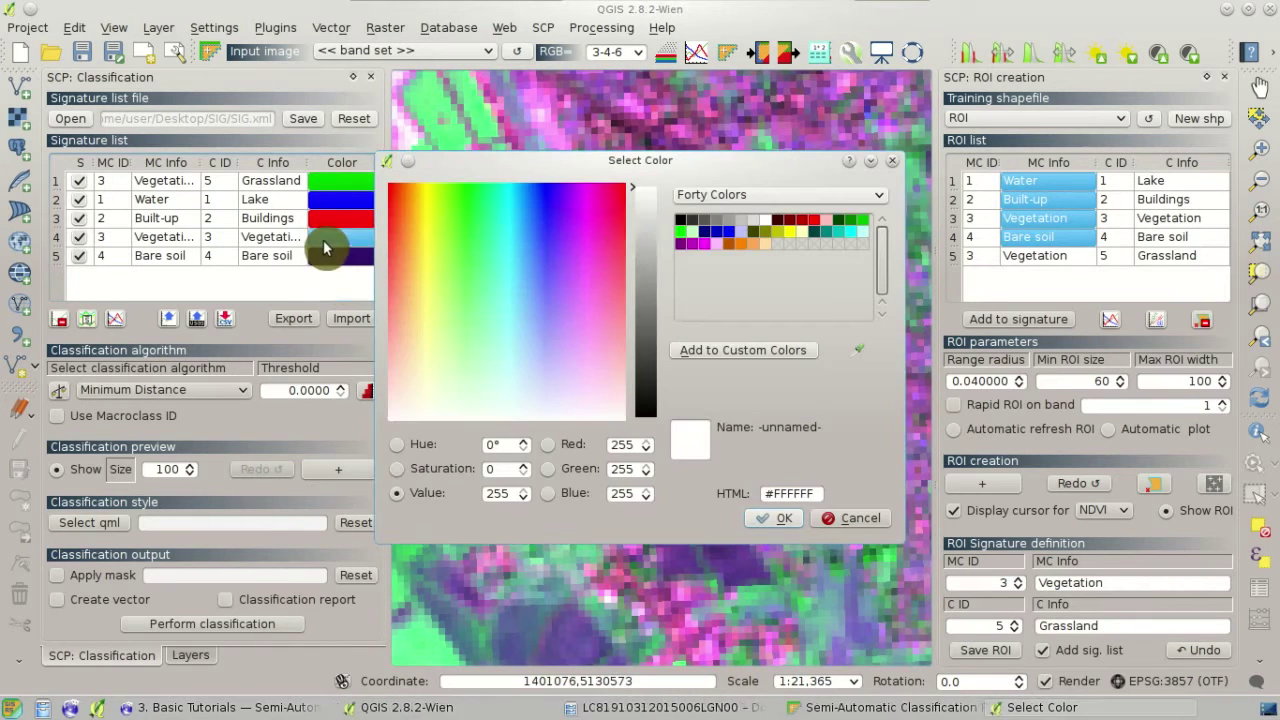
{"action": "left_click", "coordinate": [683, 237]}
{"action": "left_click", "coordinate": [777, 517]}
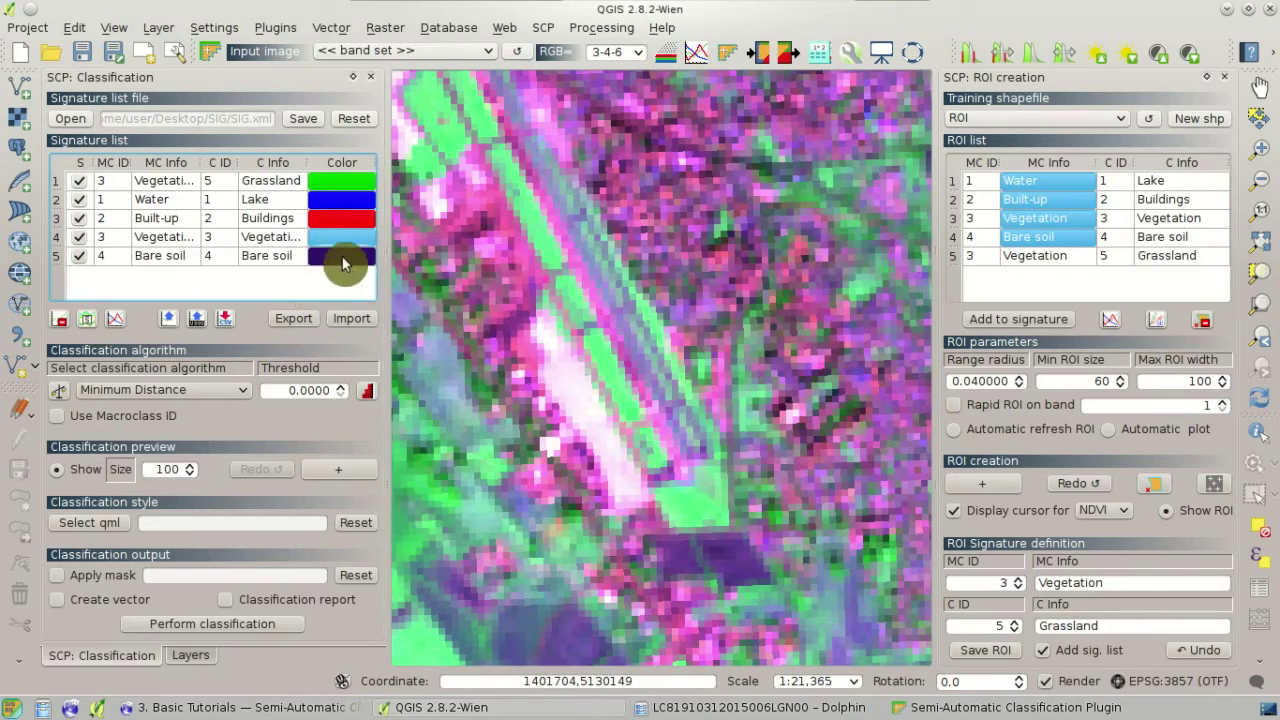
Set the Bare soil signature's colour to yellow in the signature list.
{"action": "double_click", "coordinate": [342, 258]}
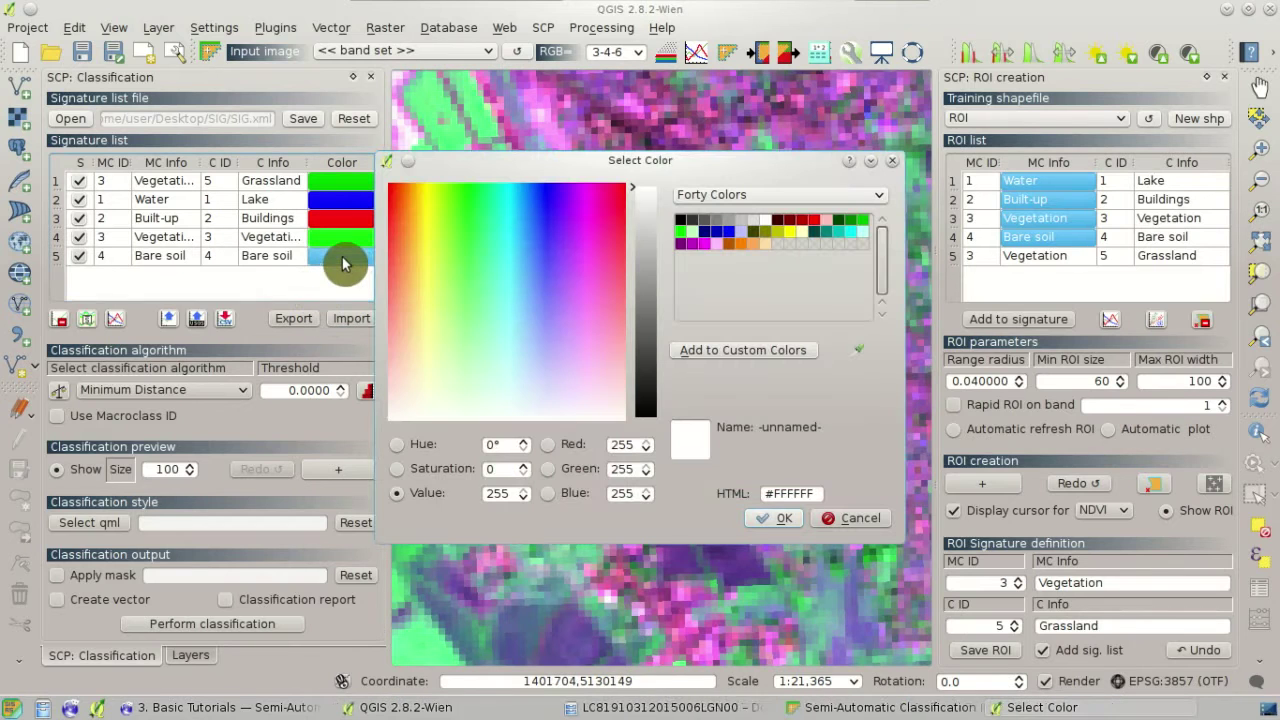
{"action": "left_click", "coordinate": [789, 232]}
{"action": "left_click", "coordinate": [785, 520]}
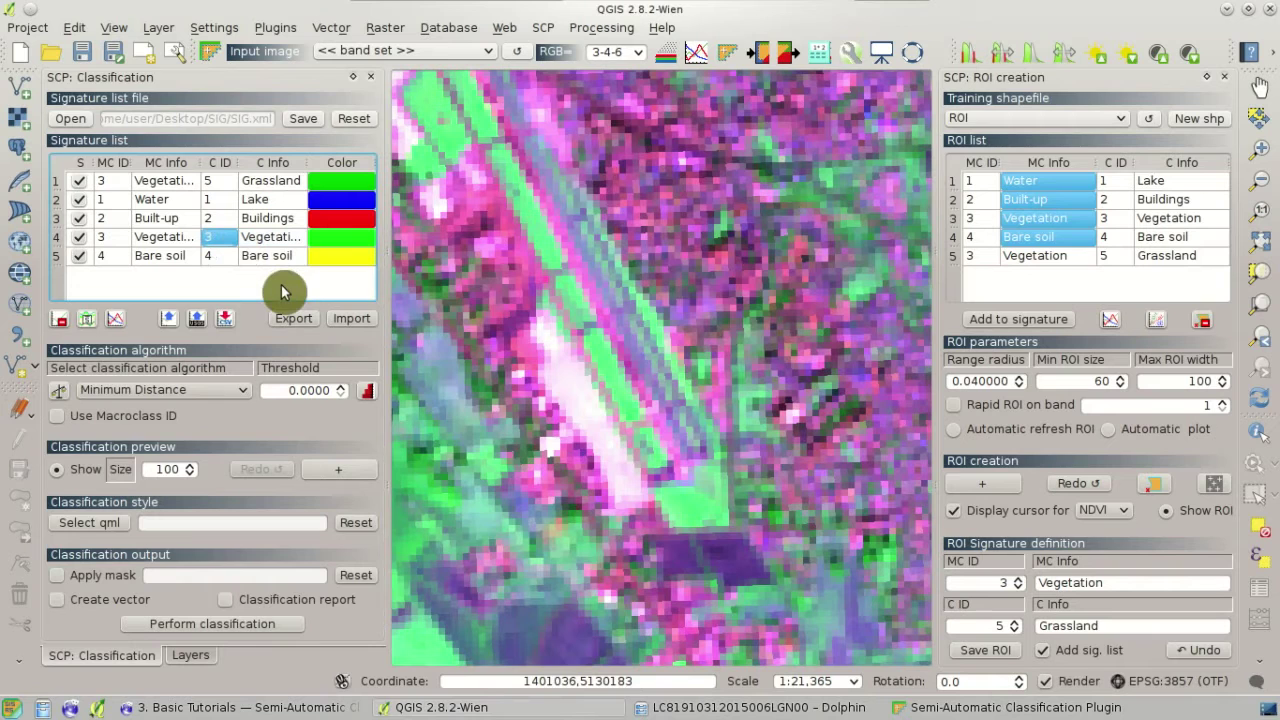
Show the Water (Lake) ROI on the map and move the ROI layer above all other layers.
{"action": "left_click", "coordinate": [1058, 234]}
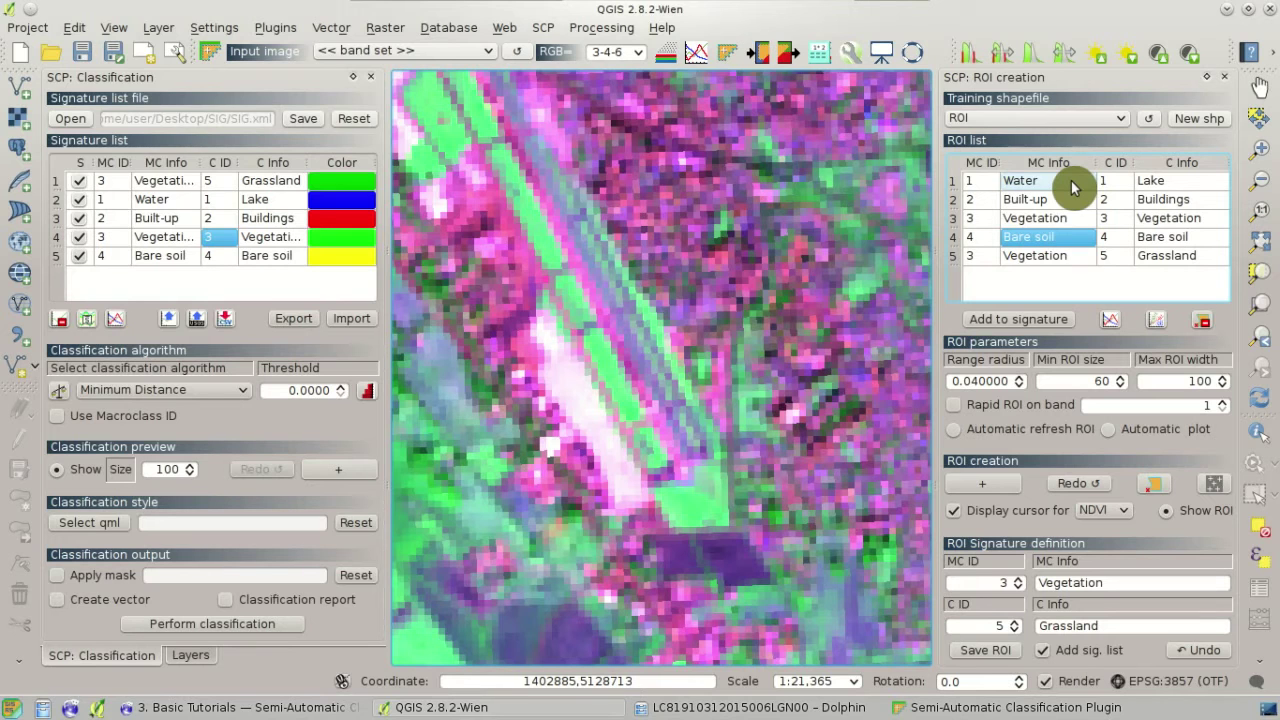
{"action": "left_click", "coordinate": [1071, 181]}
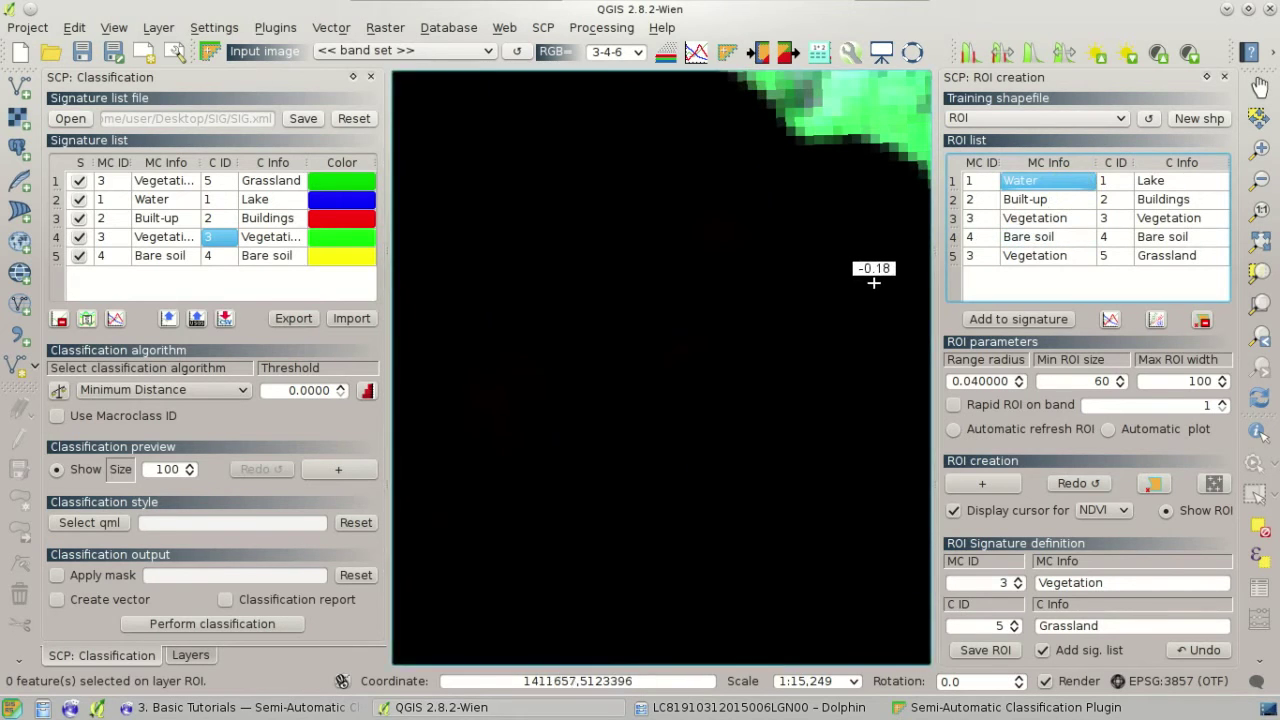
{"action": "scroll", "coordinate": [872, 284], "scroll_direction": "down", "scroll_amount": 1}
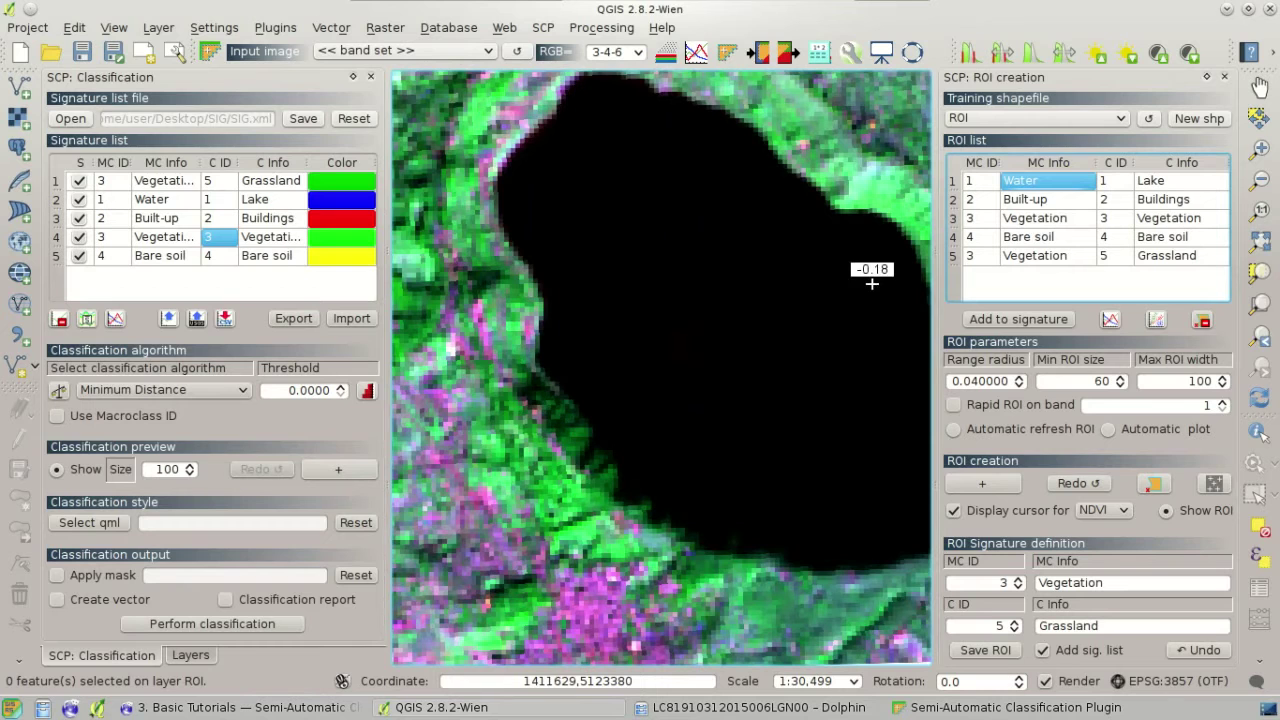
{"action": "left_click", "coordinate": [191, 655]}
{"action": "left_click_drag", "start_coordinate": [124, 170], "coordinate": [125, 122]}
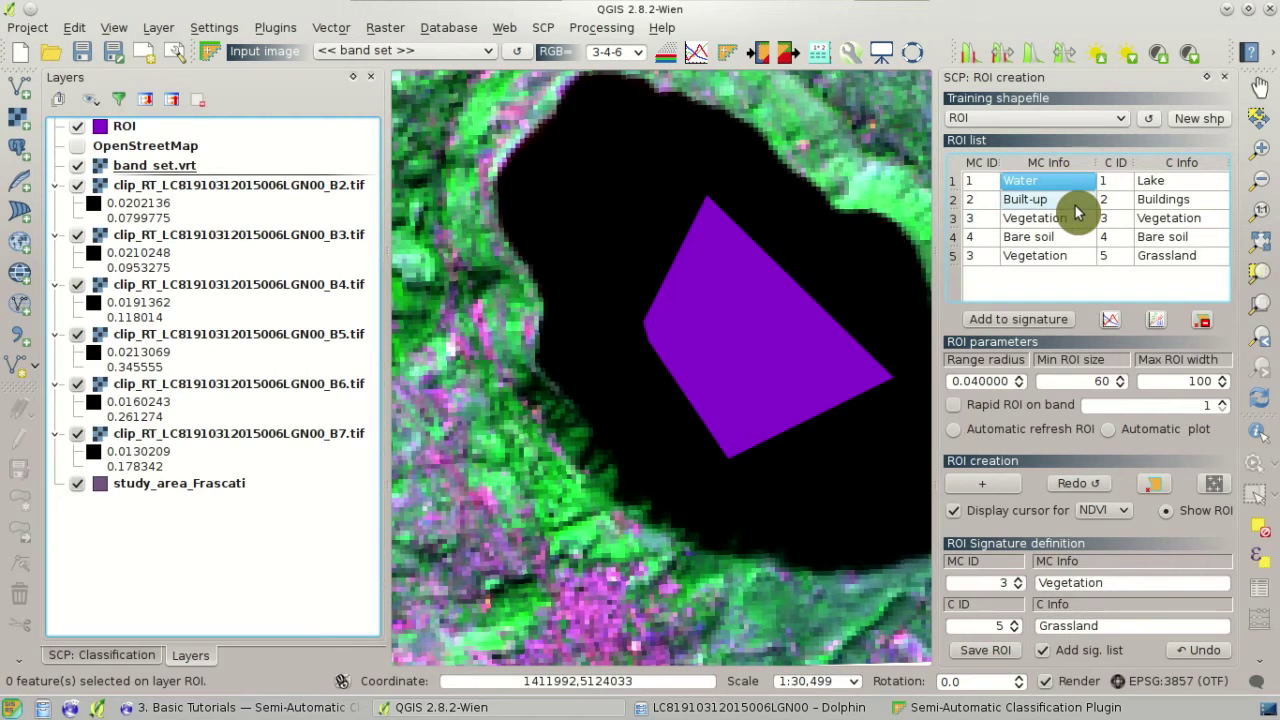
Examine the Buildings and Grassland ROIs and their surroundings on the map, and return to the classification settings.
{"action": "double_click", "coordinate": [1075, 204]}
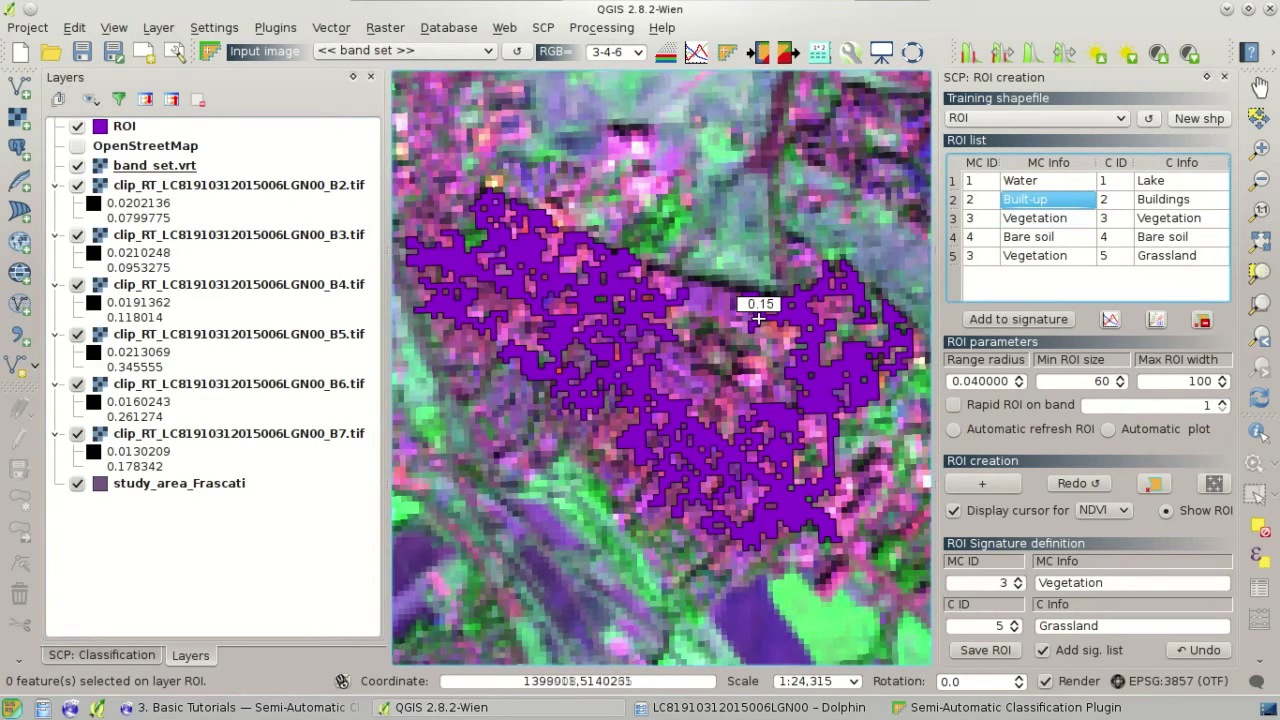
{"action": "scroll", "coordinate": [758, 318], "scroll_direction": "down", "scroll_amount": 2}
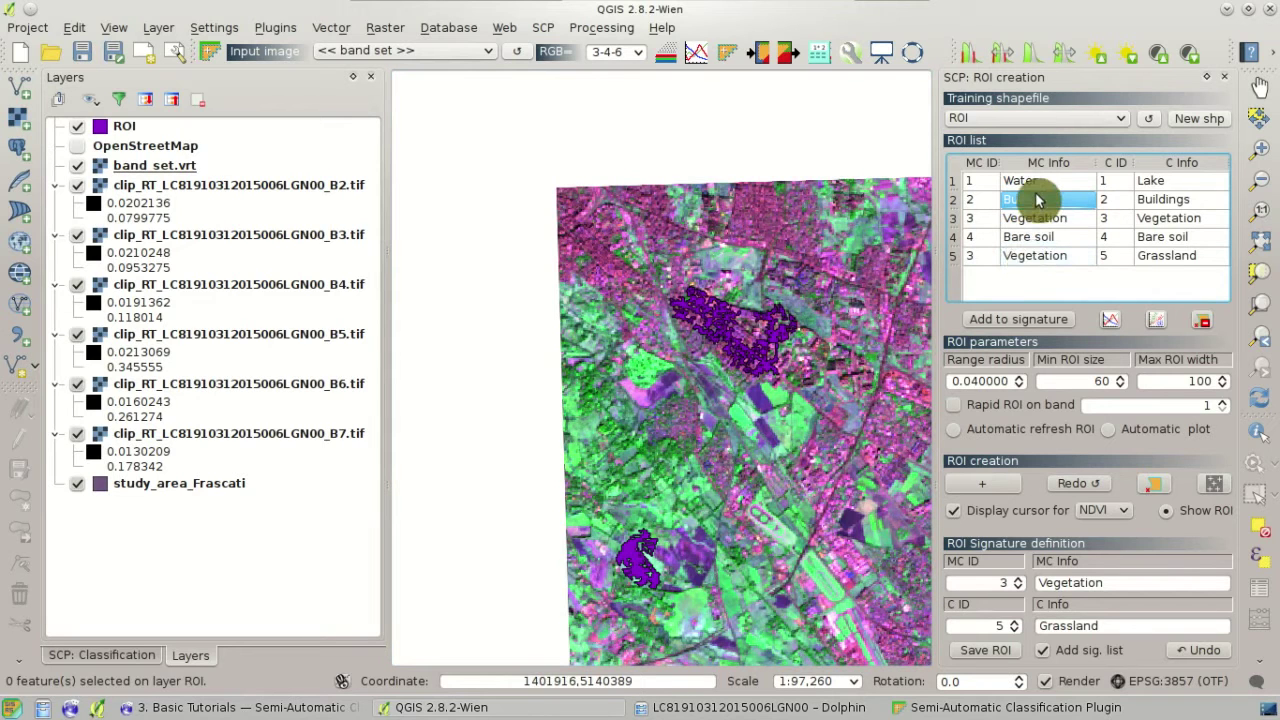
{"action": "left_click", "coordinate": [1049, 262]}
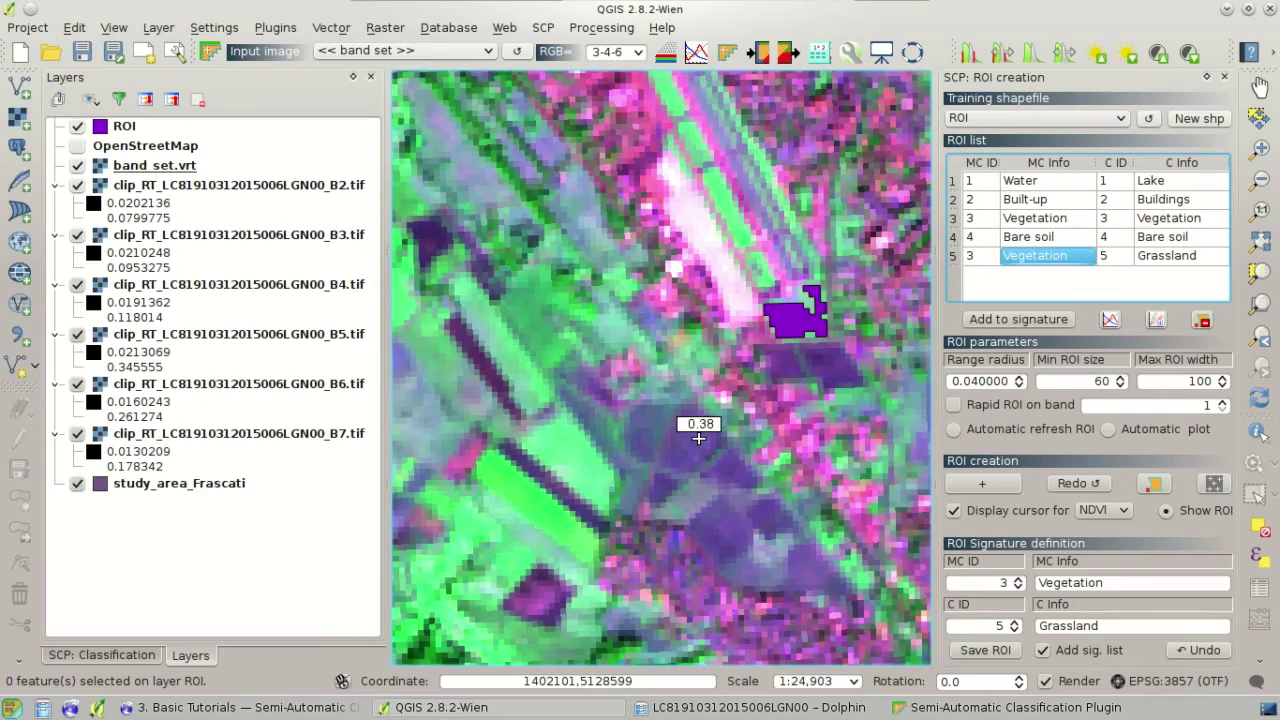
{"action": "scroll", "coordinate": [698, 437], "scroll_direction": "down", "scroll_amount": 1}
{"action": "scroll", "coordinate": [698, 437], "scroll_direction": "down", "scroll_amount": 1}
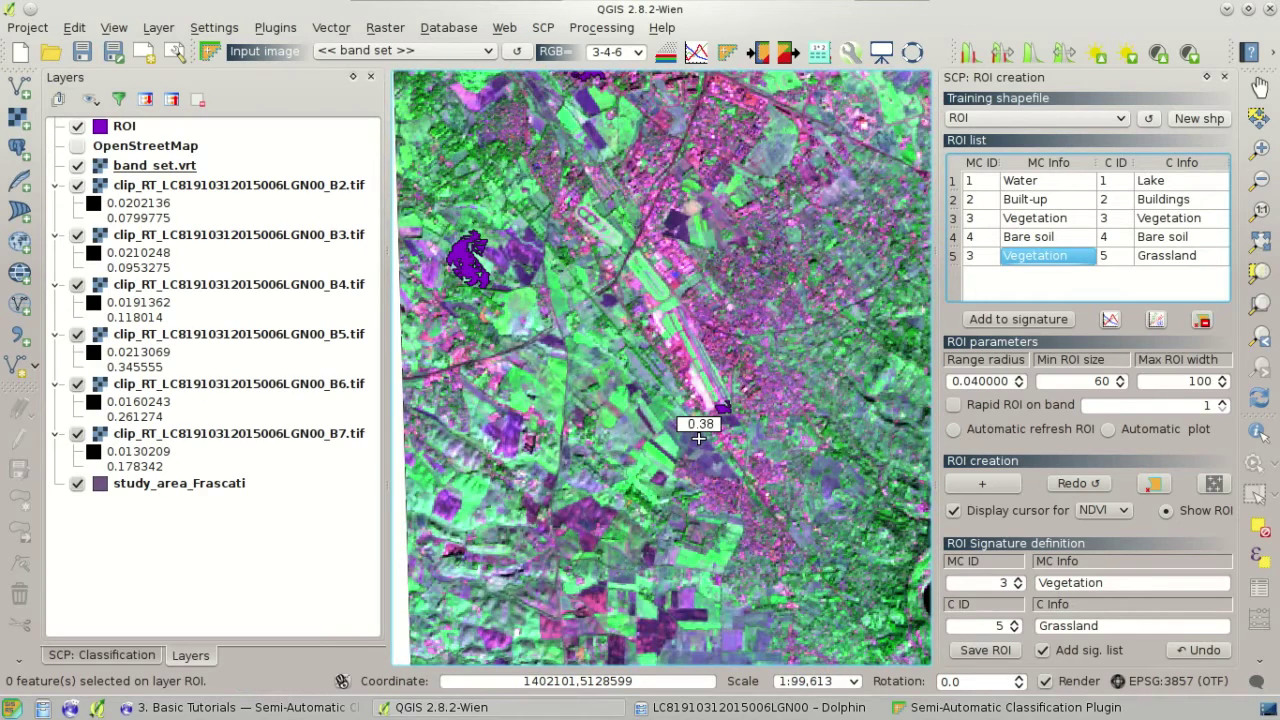
{"action": "scroll", "coordinate": [698, 437], "scroll_direction": "down", "scroll_amount": 1}
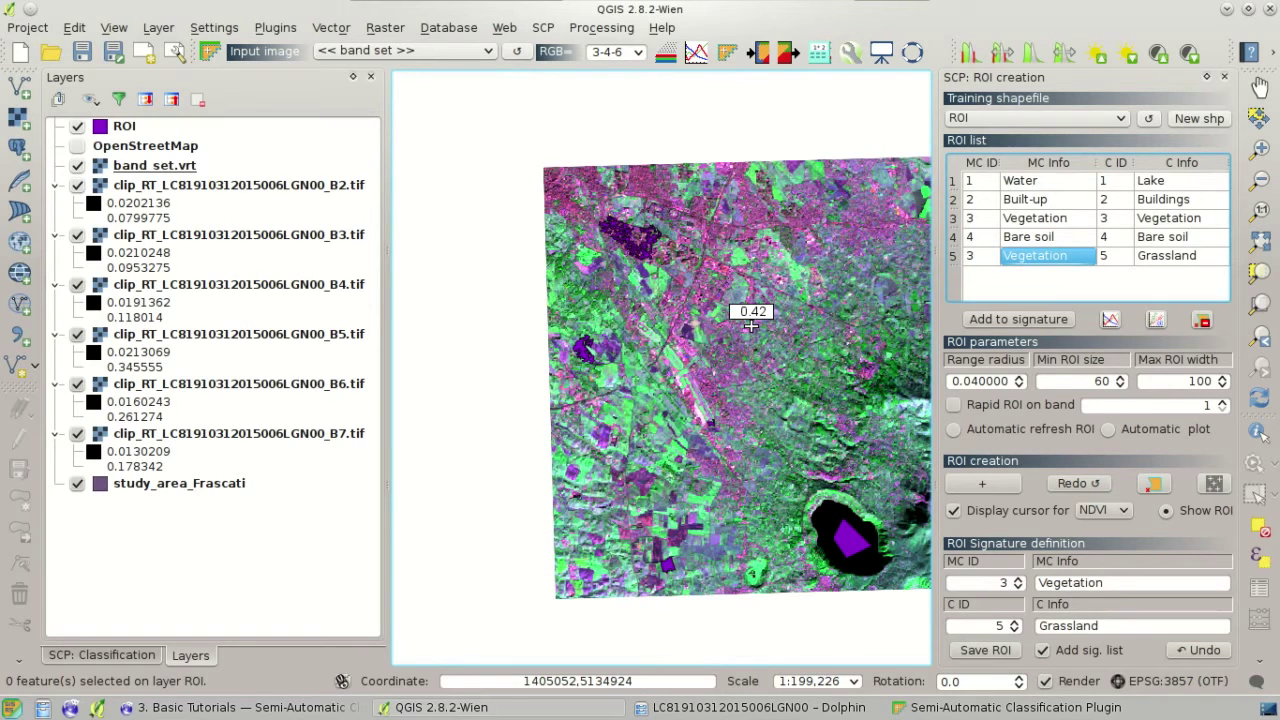
{"action": "scroll", "coordinate": [750, 325], "scroll_direction": "up", "scroll_amount": 2}
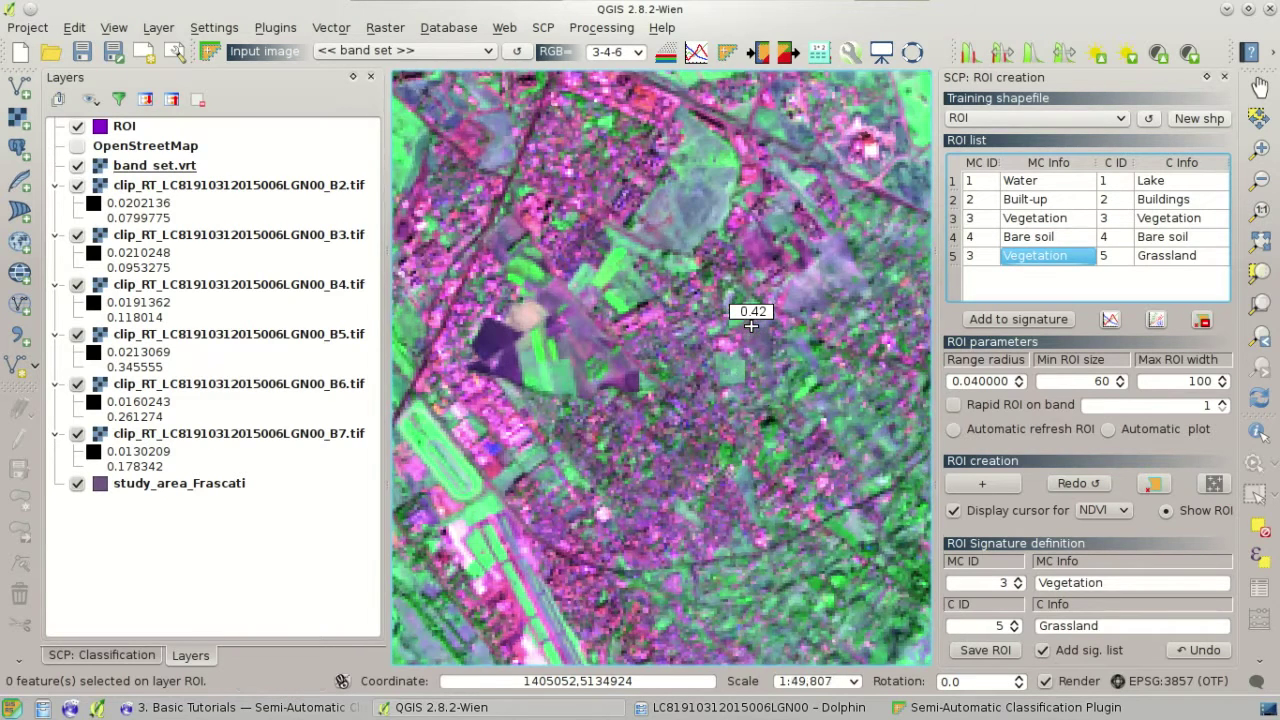
{"action": "left_click", "coordinate": [110, 656]}
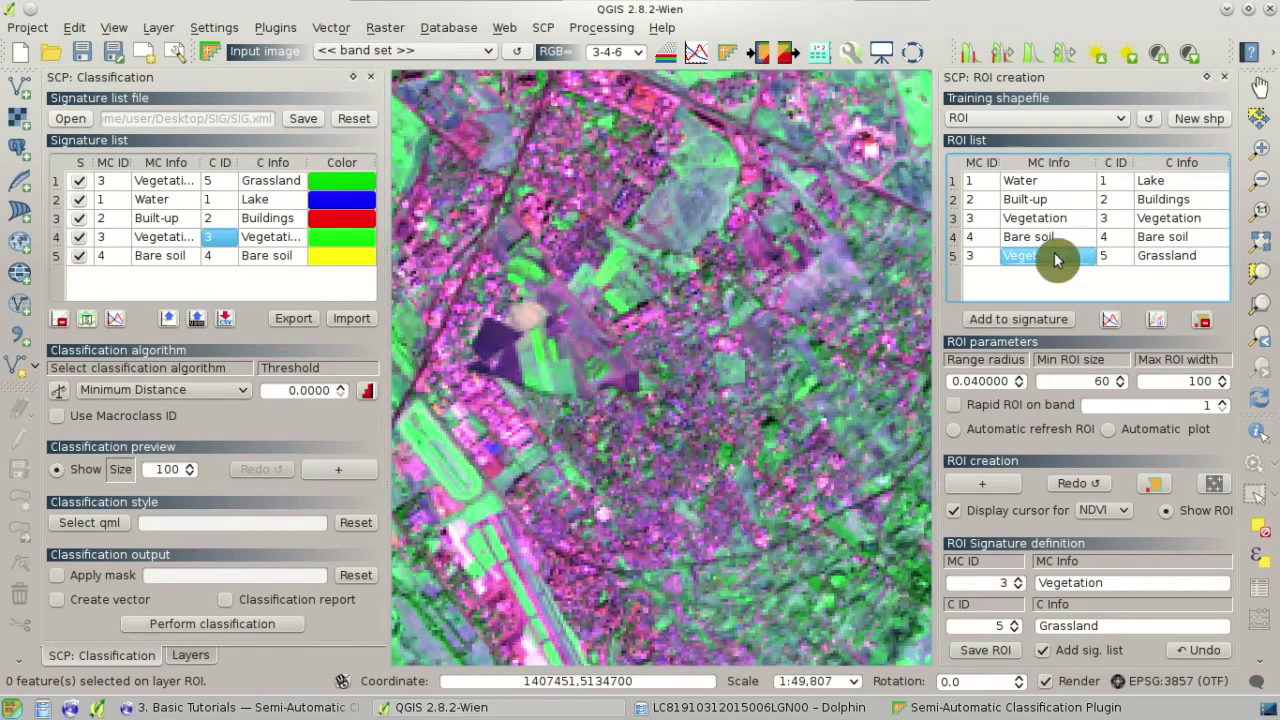